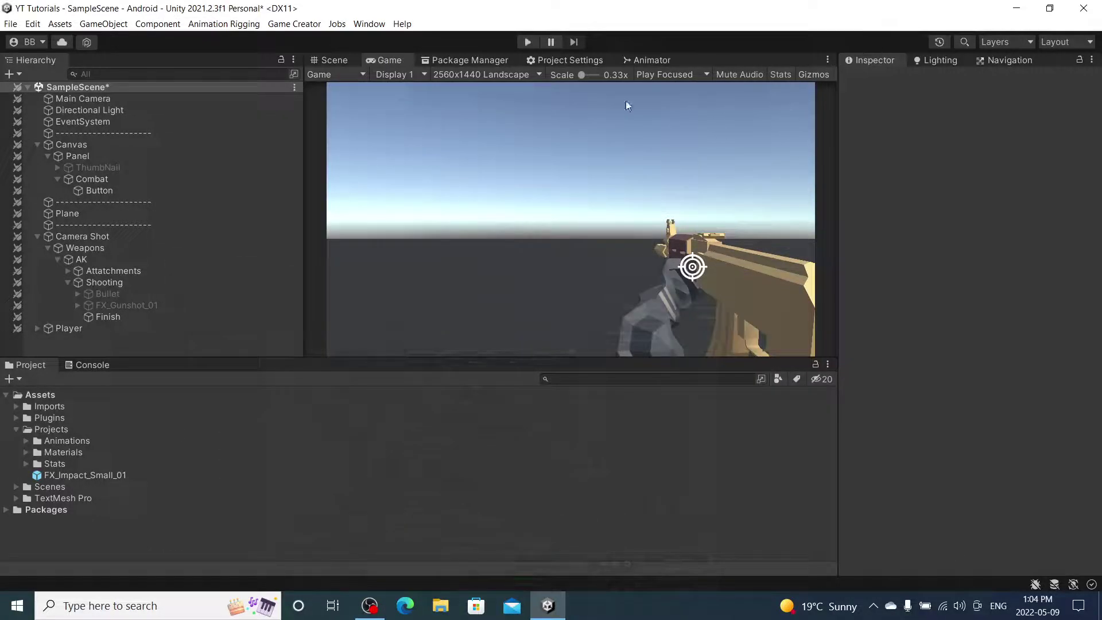
Run the game in play mode and test looking around and moving with the on-screen joysticks.
left_click(528, 43)
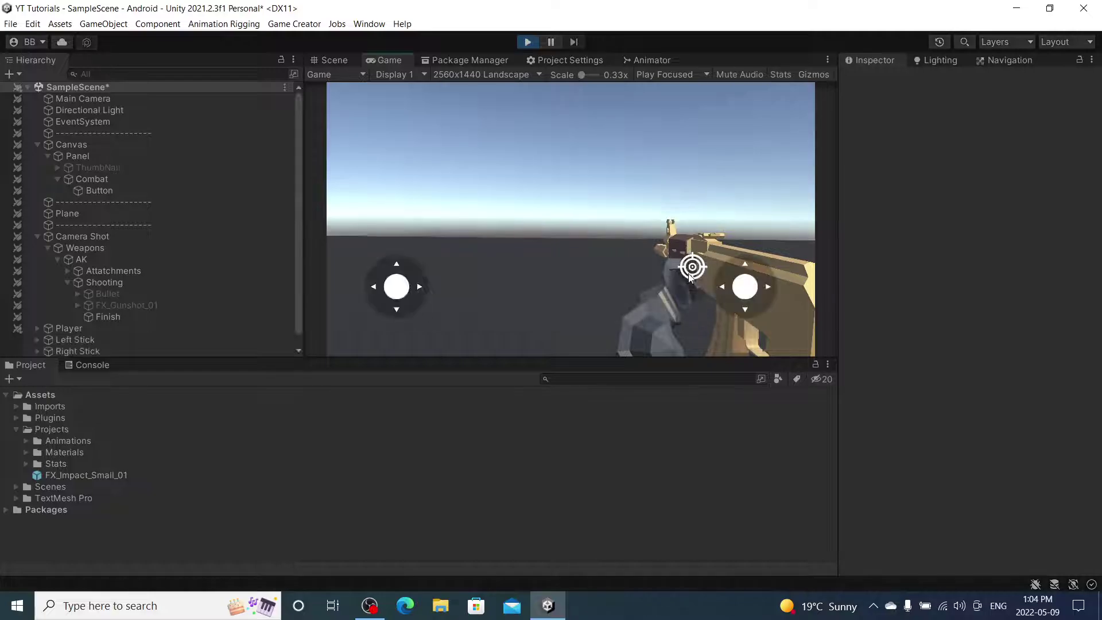
left_click_drag(683, 282, 597, 241)
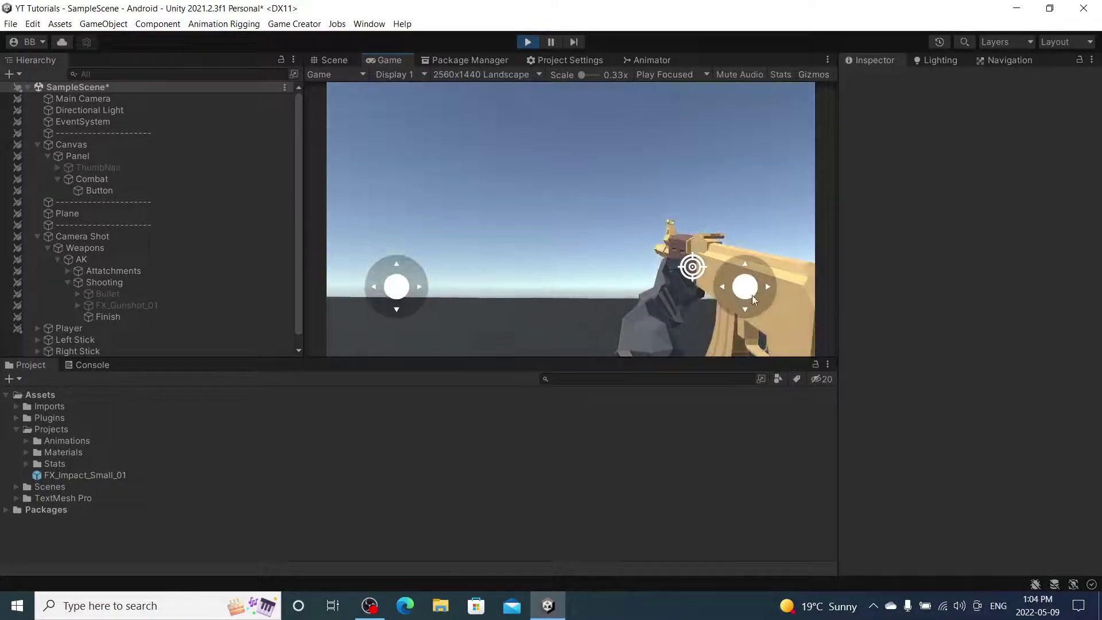
left_click_drag(751, 296, 746, 334)
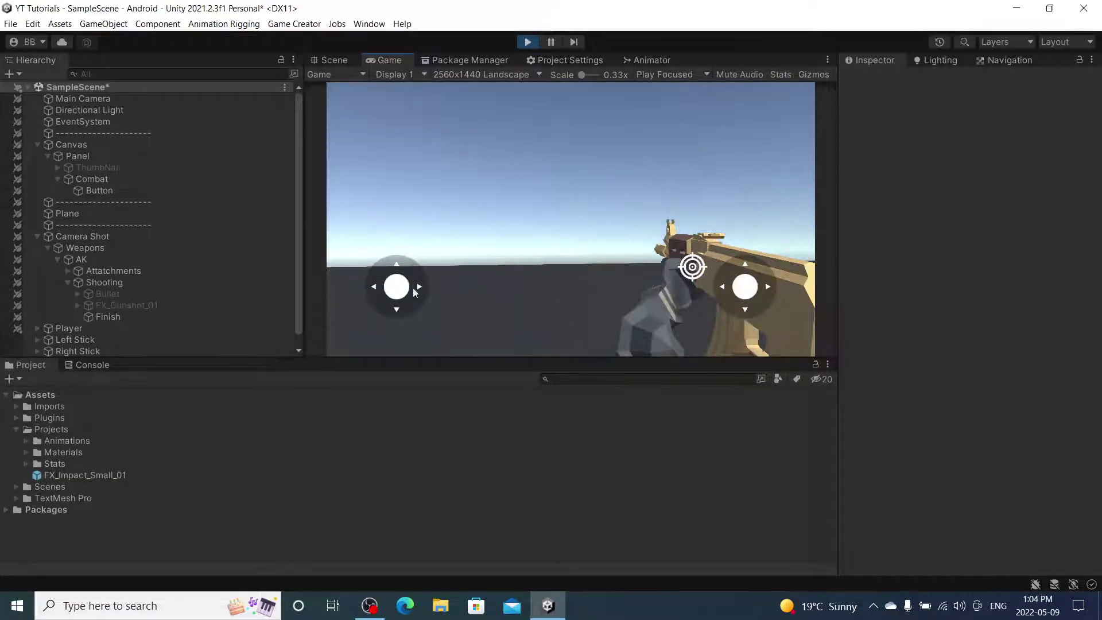
left_click_drag(402, 288, 418, 338)
left_click_drag(745, 287, 686, 290)
Fire the AK repeatedly with the on-screen shoot button to test the bullet and gunshot effects.
left_click(693, 270)
left_click(692, 267)
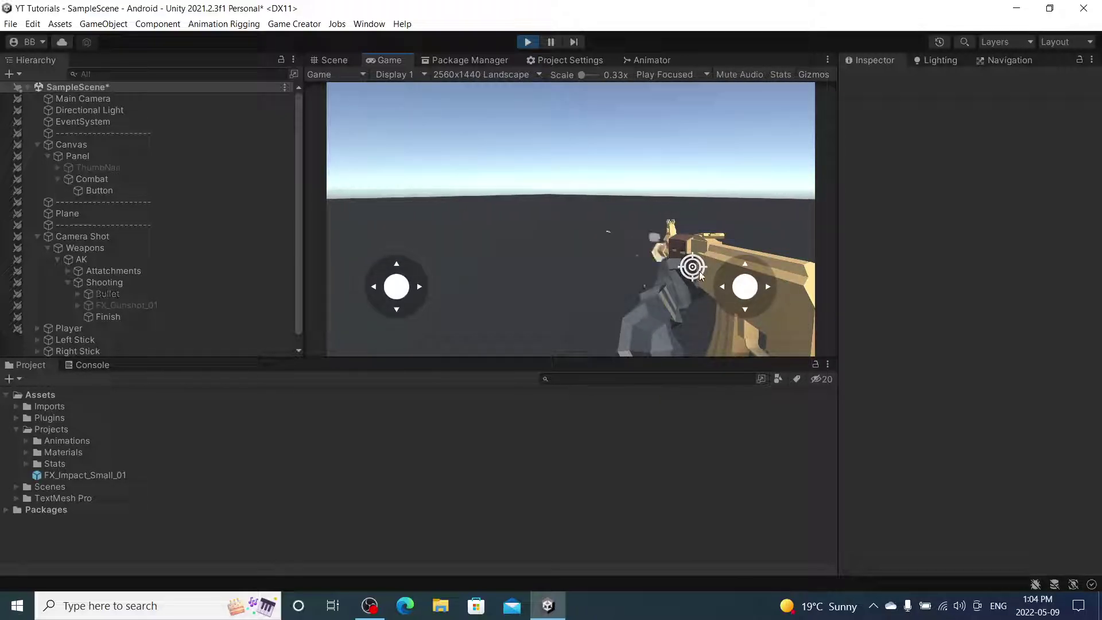
left_click(688, 269)
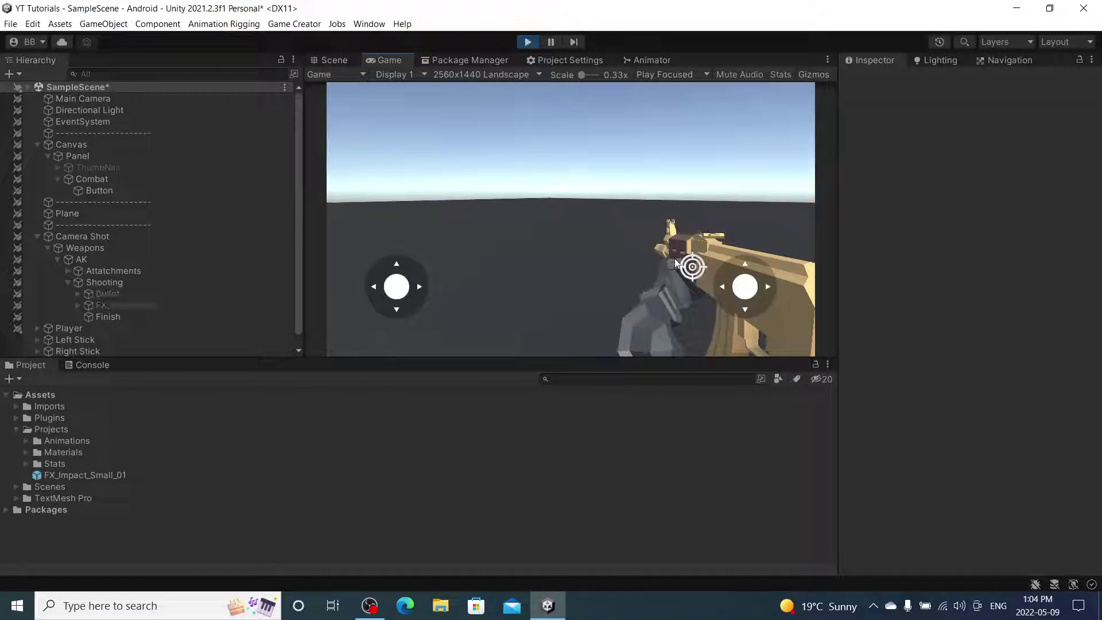
left_click(692, 271)
left_click(693, 272)
left_click(693, 272)
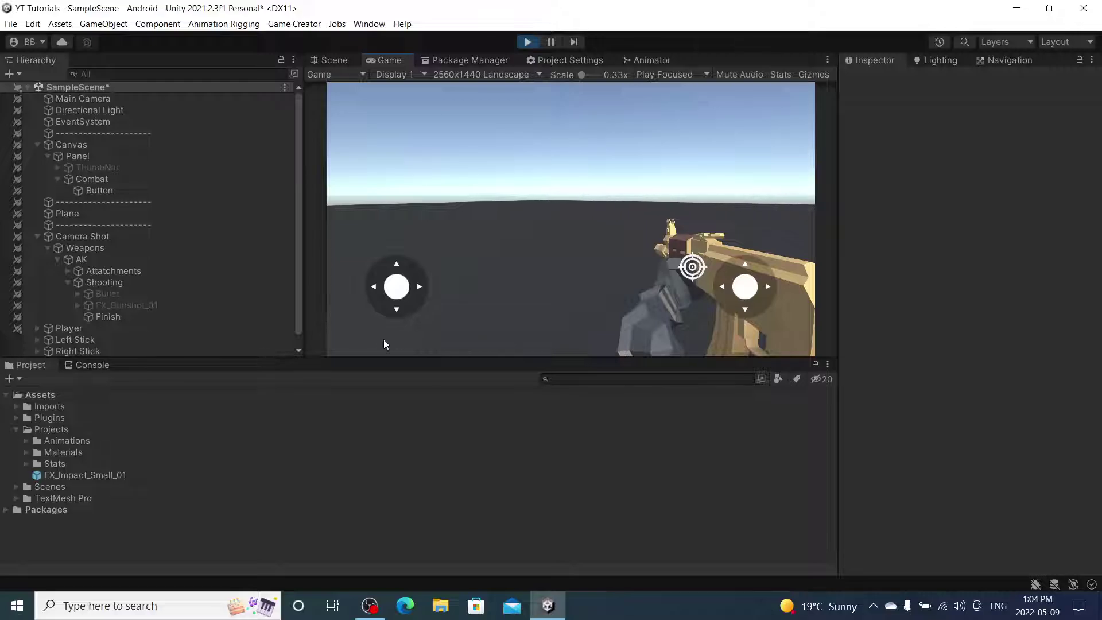
Adjust the aim with the look joystick, fire at the ground several more times to test the impact effect, and stop play mode.
left_click_drag(745, 286, 745, 259)
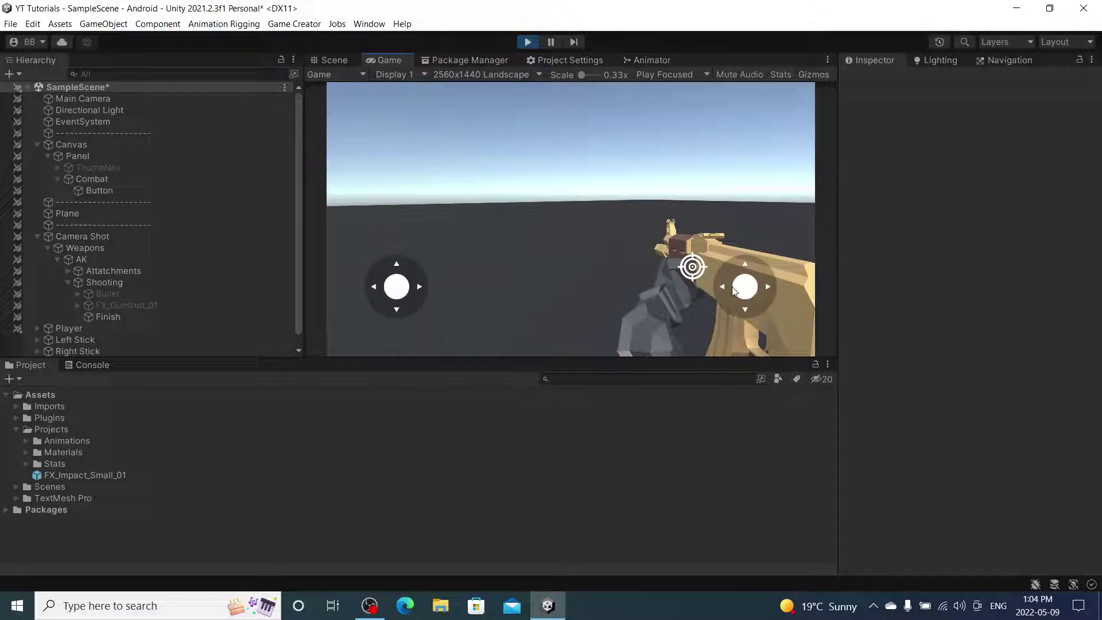
mouse_move(739, 297)
left_mouse_down()
mouse_move(698, 279)
mouse_move(738, 261)
mouse_move(739, 300)
left_mouse_up()
left_click(692, 273)
left_click(692, 272)
left_click(693, 271)
left_click(695, 270)
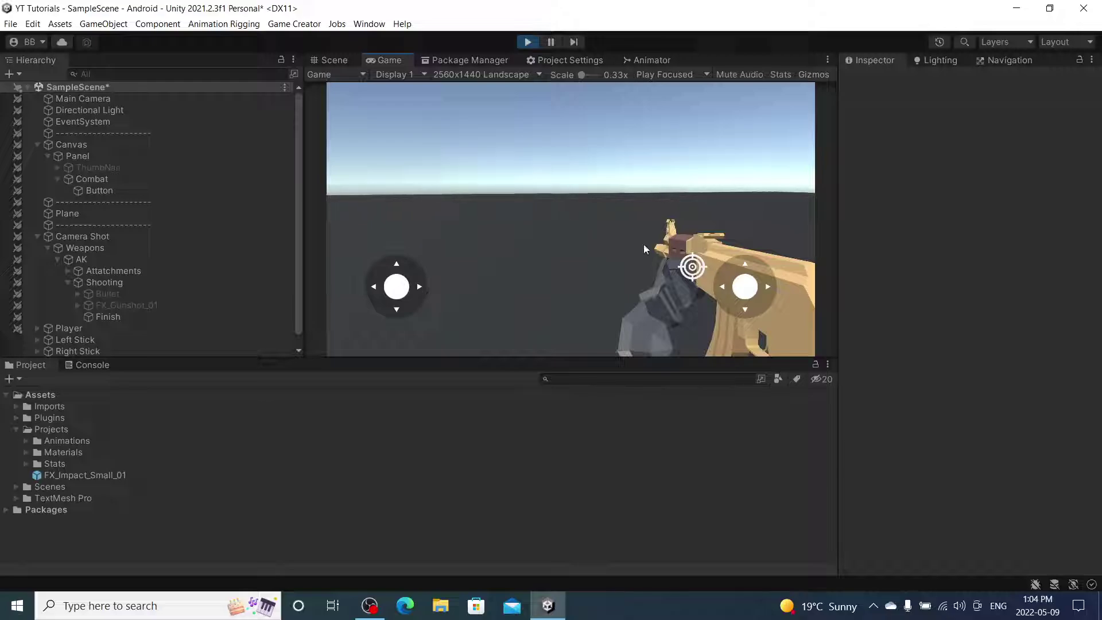
left_click(693, 271)
left_click(695, 276)
left_click(694, 273)
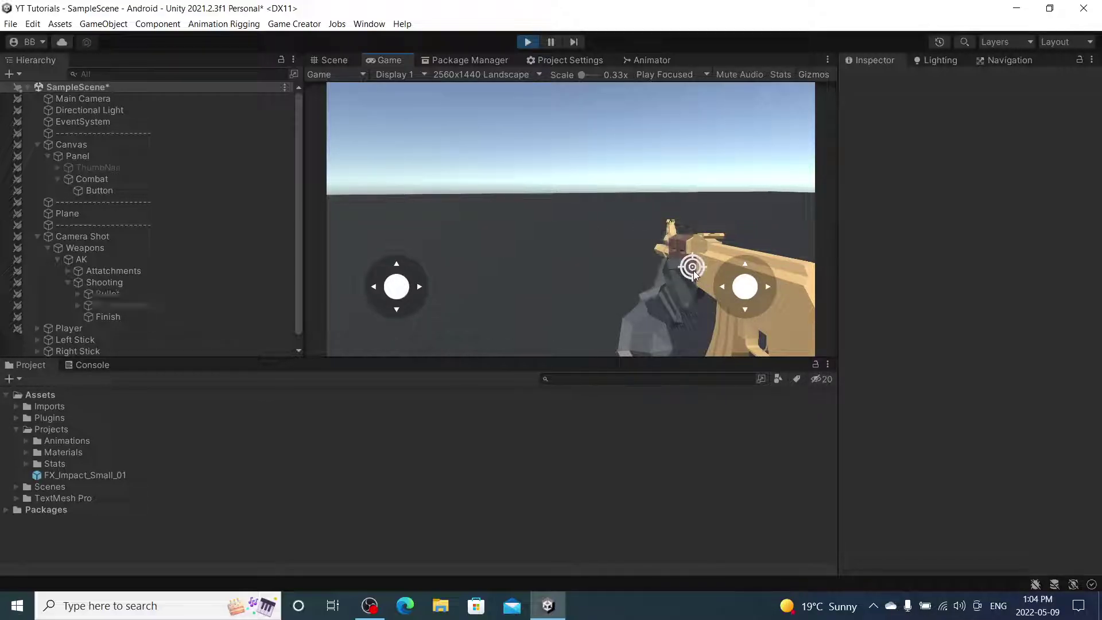
left_click(692, 275)
left_click(692, 275)
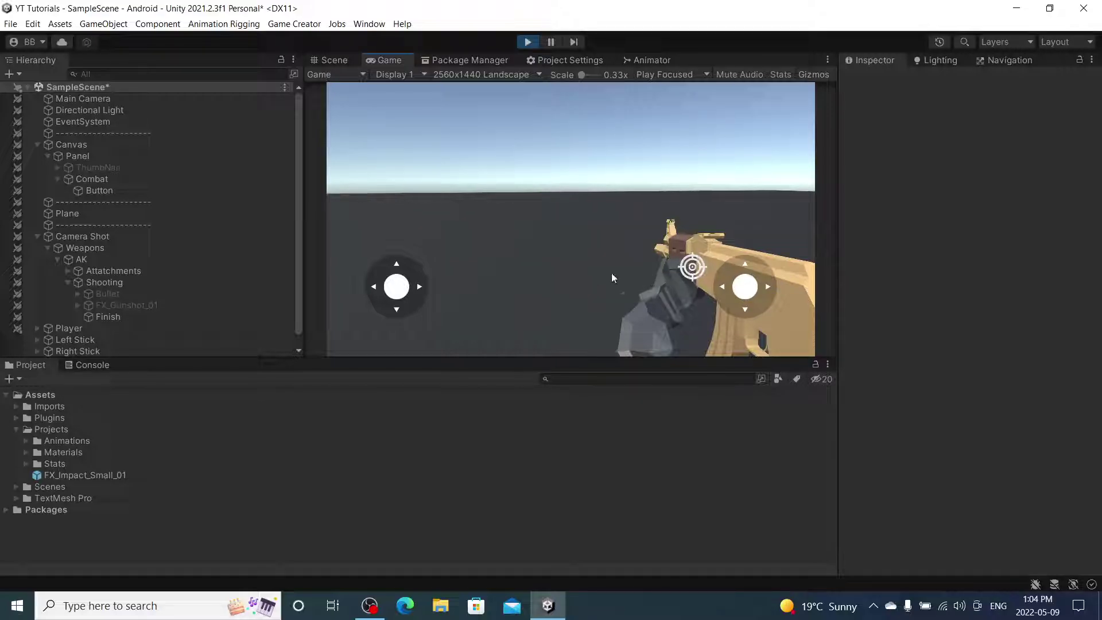
left_click(527, 43)
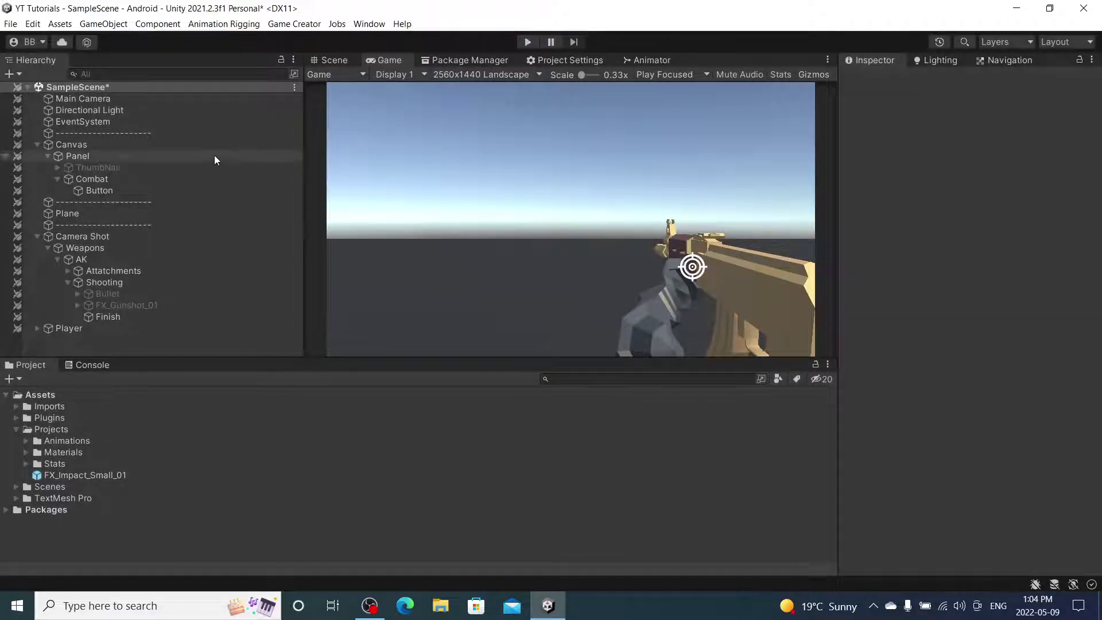
Inspect the Plane's tag, the Bullet's trigger instructions and the FX_Impact_Small_01 prefab's trigger.
left_click(115, 215)
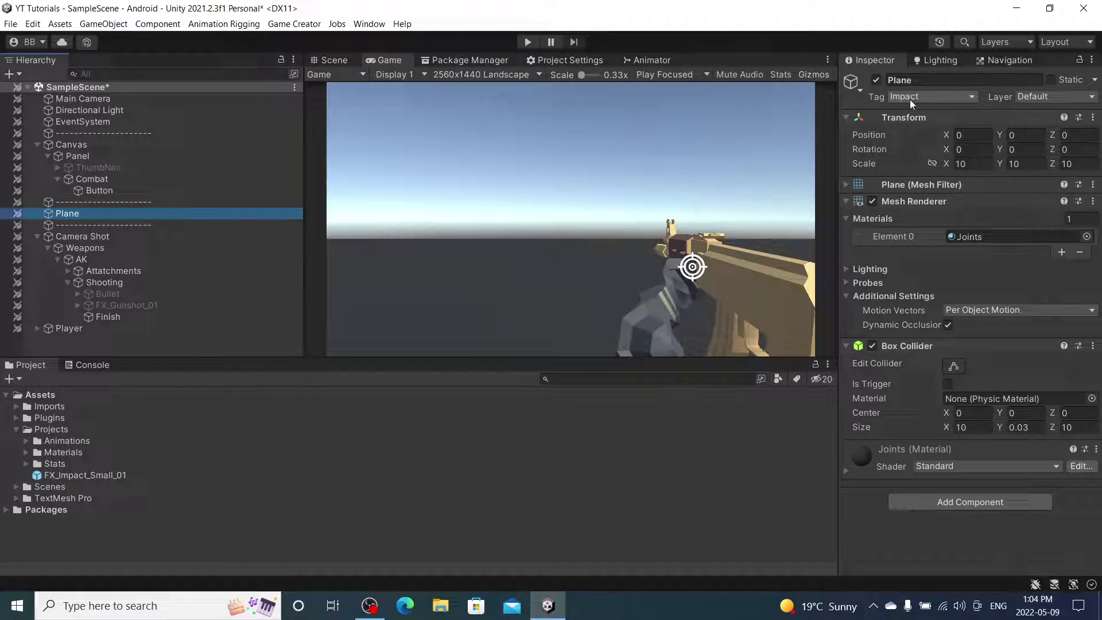
left_click(217, 294)
scroll(1008, 236, "down", 6)
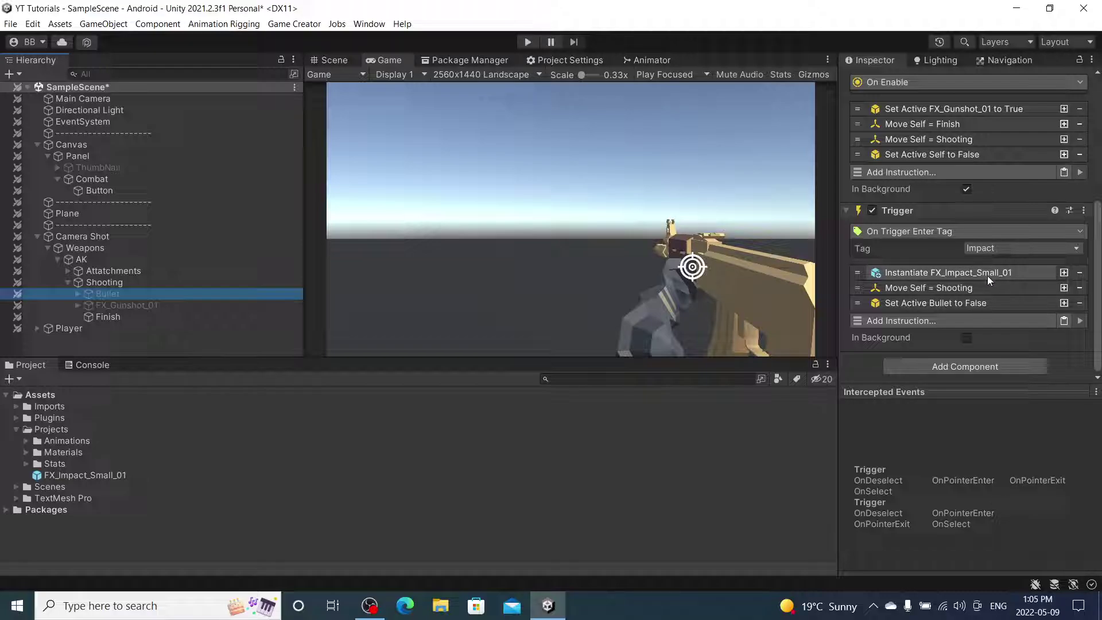
left_click(123, 476)
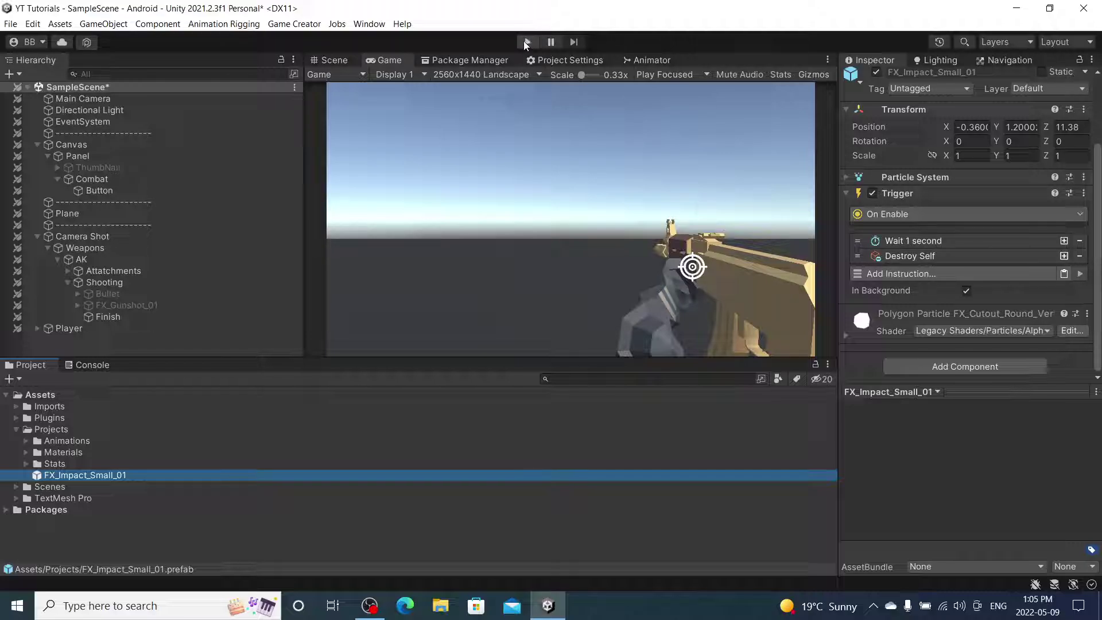
left_click(562, 374)
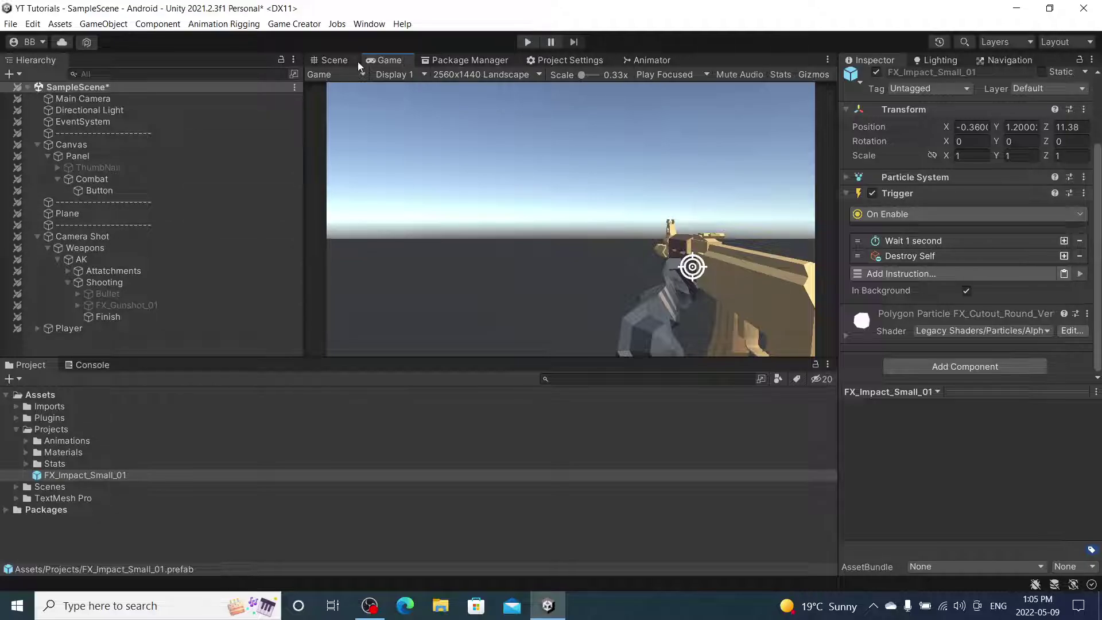
Examine the ground plane and camera setup in the Scene view.
left_click(334, 60)
scroll(674, 239, "down", 5)
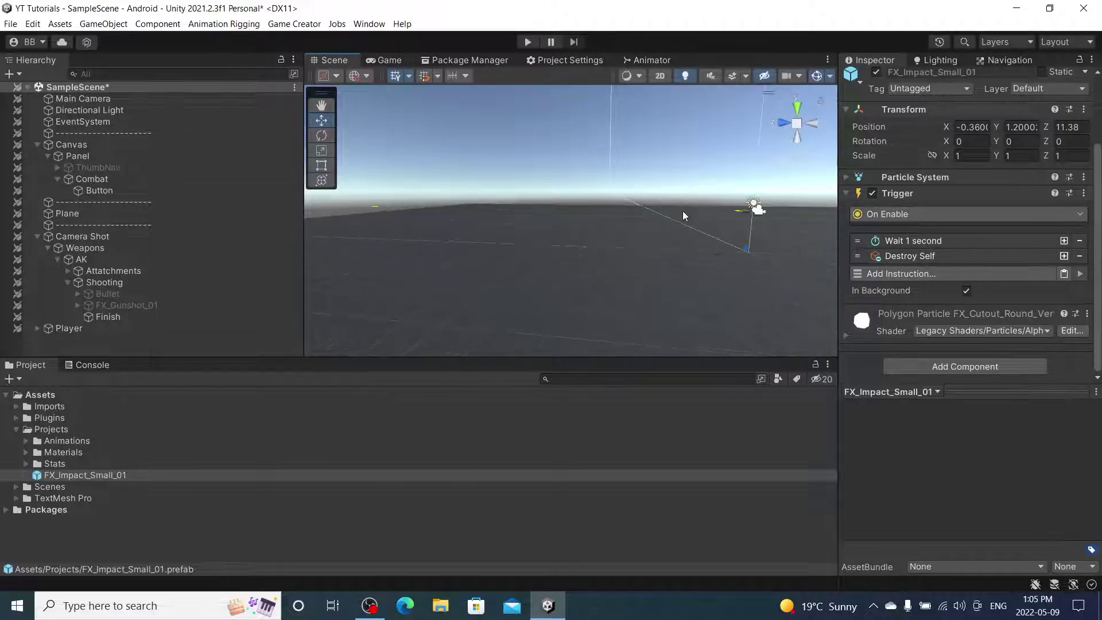
middle_click_drag(683, 209, 521, 237)
scroll(528, 248, "up", 3)
right_click_drag(528, 248, 577, 197)
Run the game from the Game view, test the movement and look joysticks, and stop play mode.
left_click(387, 60)
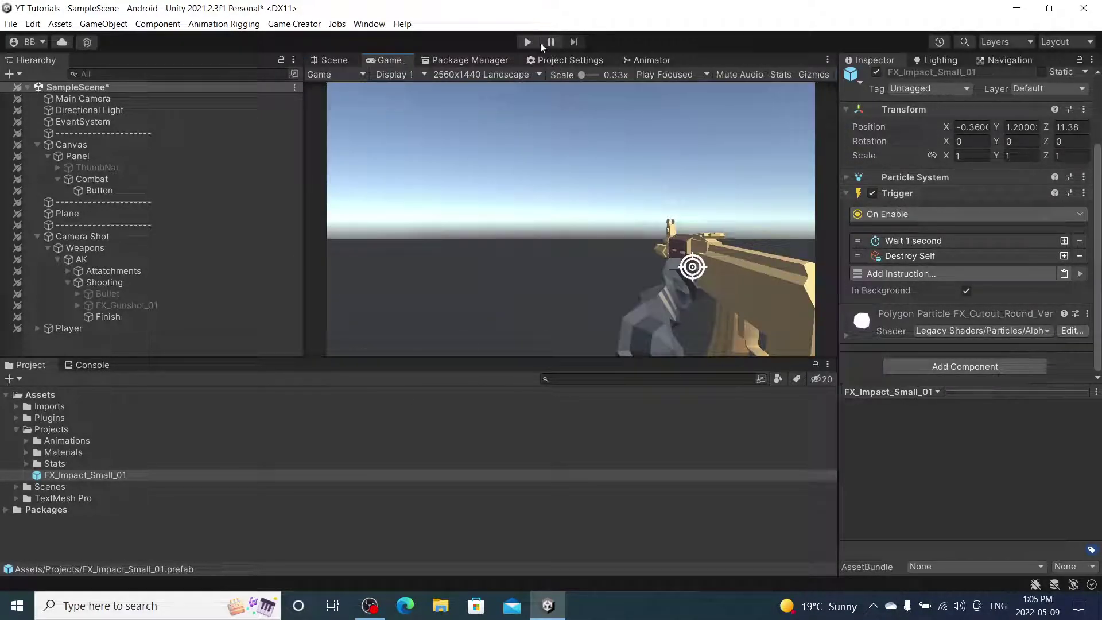
left_click(528, 42)
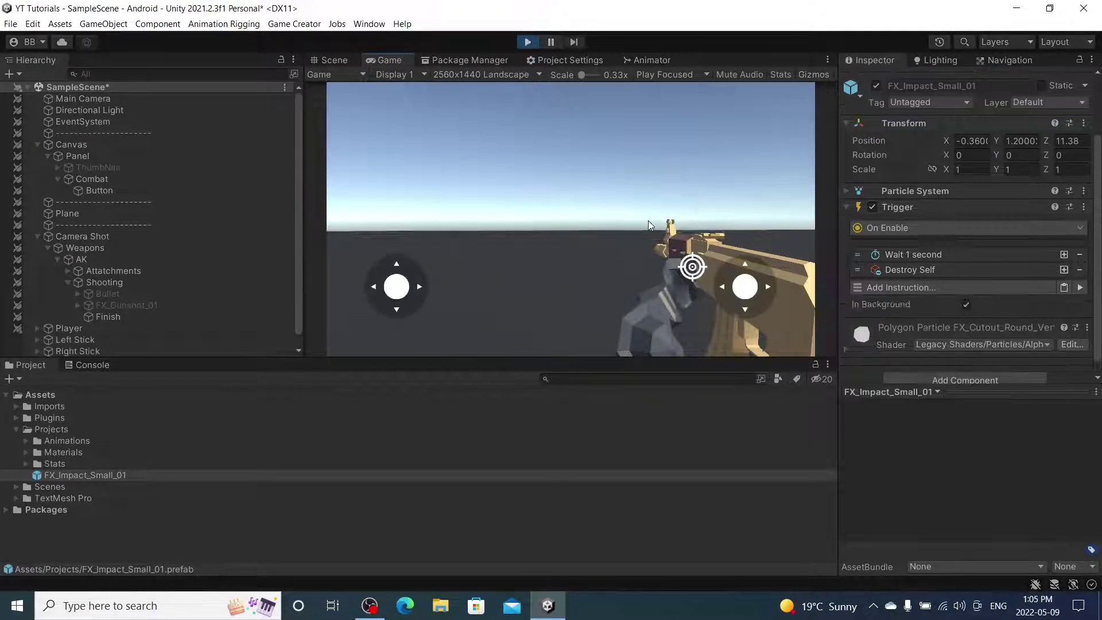
left_click_drag(684, 297, 727, 289)
left_click_drag(402, 281, 391, 263)
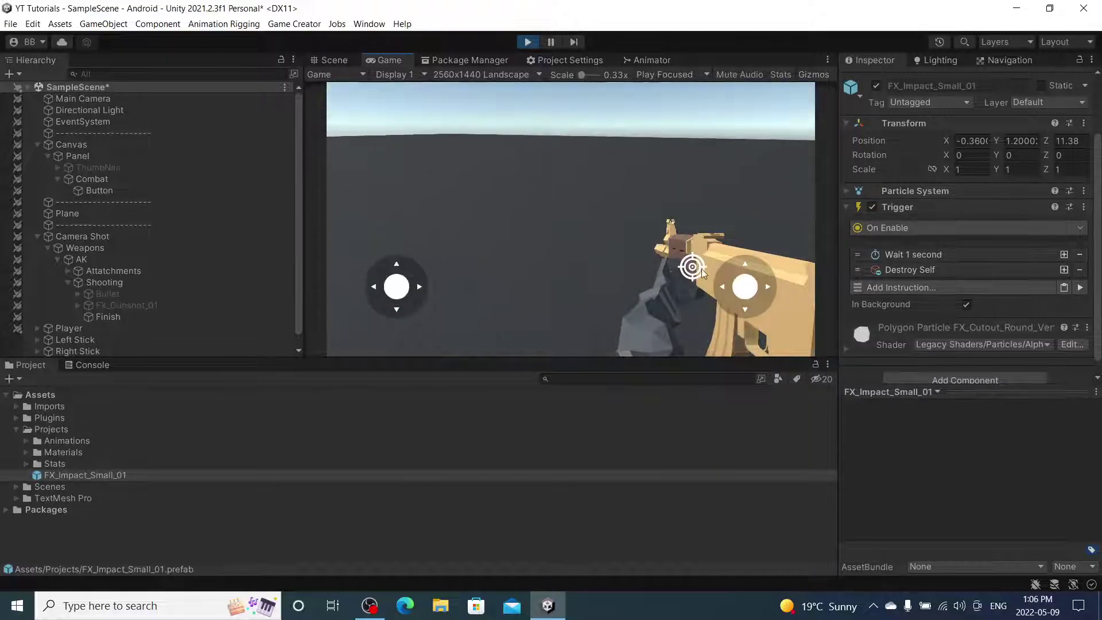
left_click_drag(737, 281, 626, 262)
left_click_drag(412, 298, 384, 202)
left_click(527, 42)
Inspect the Player character's Motion settings, including its Acceleration options.
left_click(113, 327)
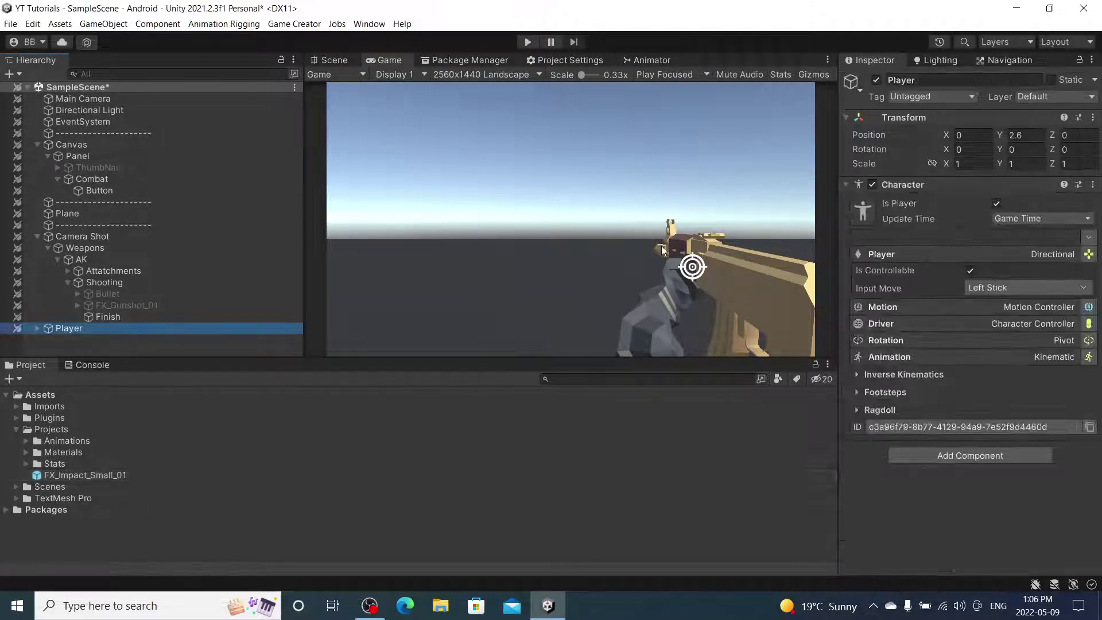
left_click(992, 304)
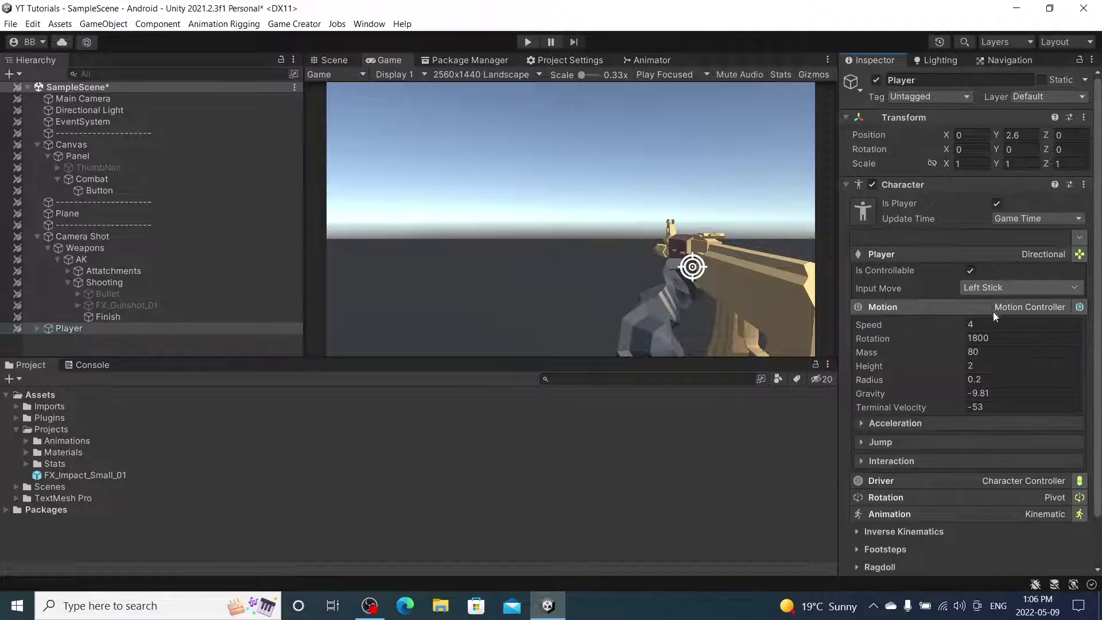
left_click(939, 423)
left_click(952, 423)
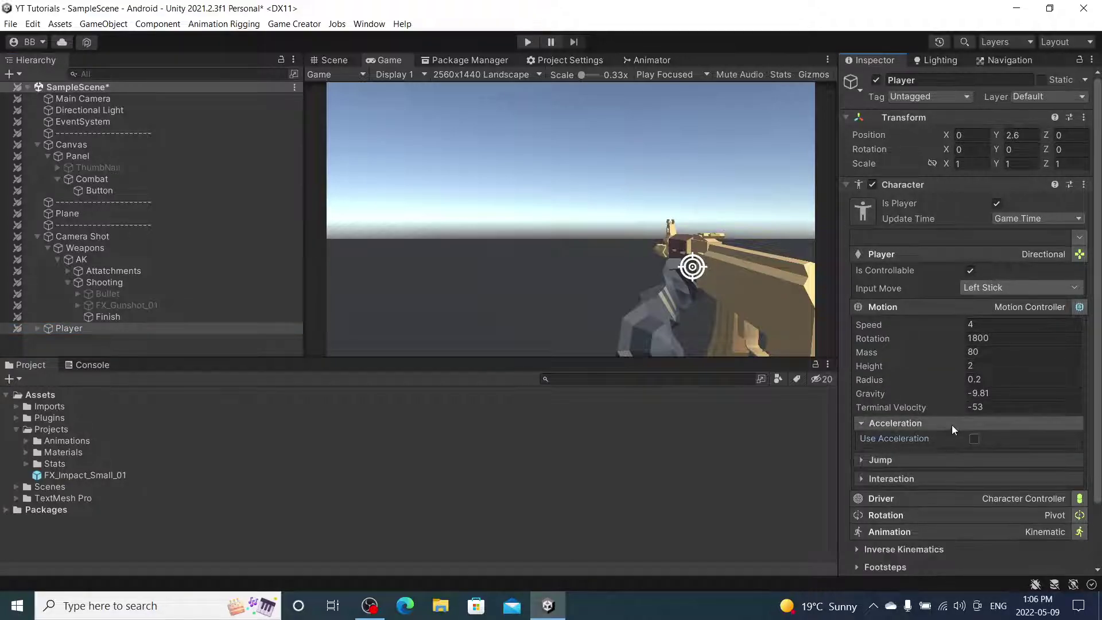
left_click(919, 308)
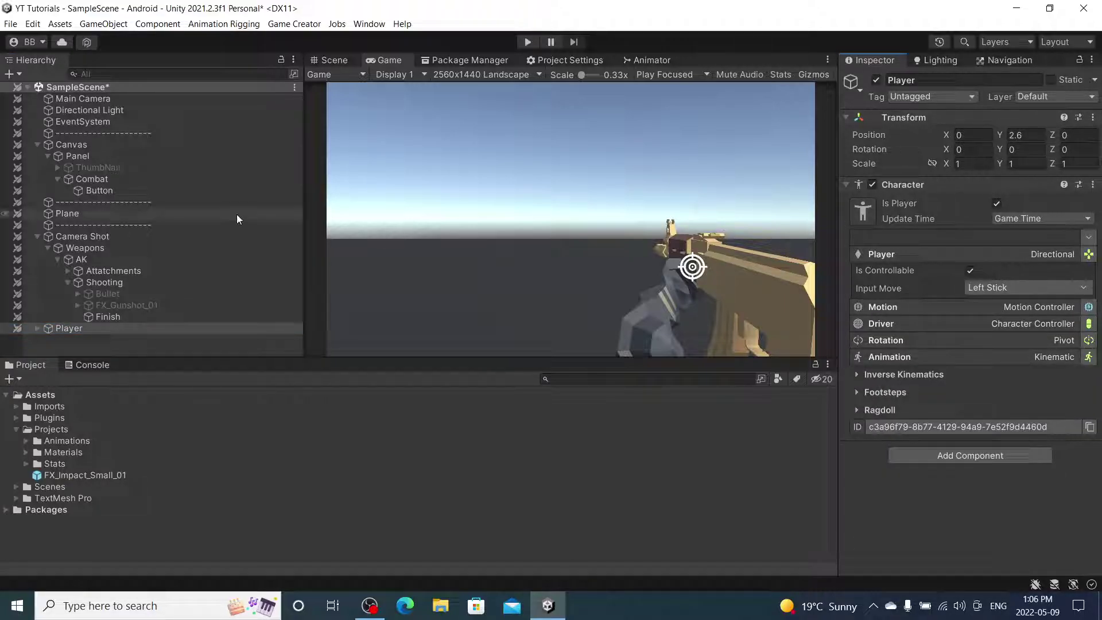
Review the Camera Shot's First Person settings, including its Head Bobbing options.
left_click(205, 235)
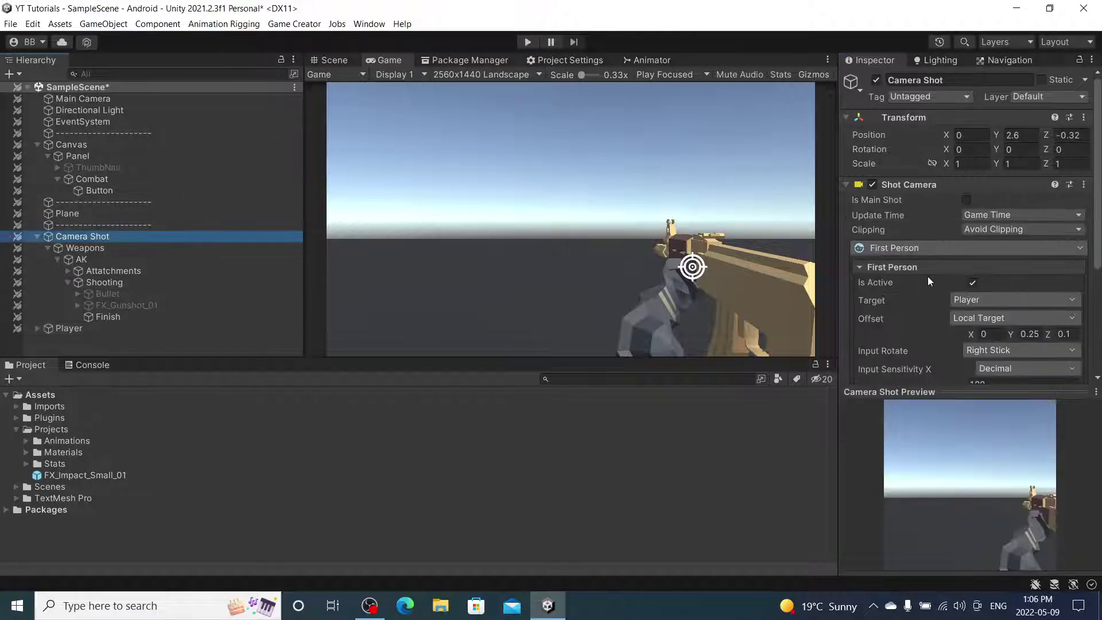
scroll(934, 287, "down", 3)
scroll(934, 287, "down", 3)
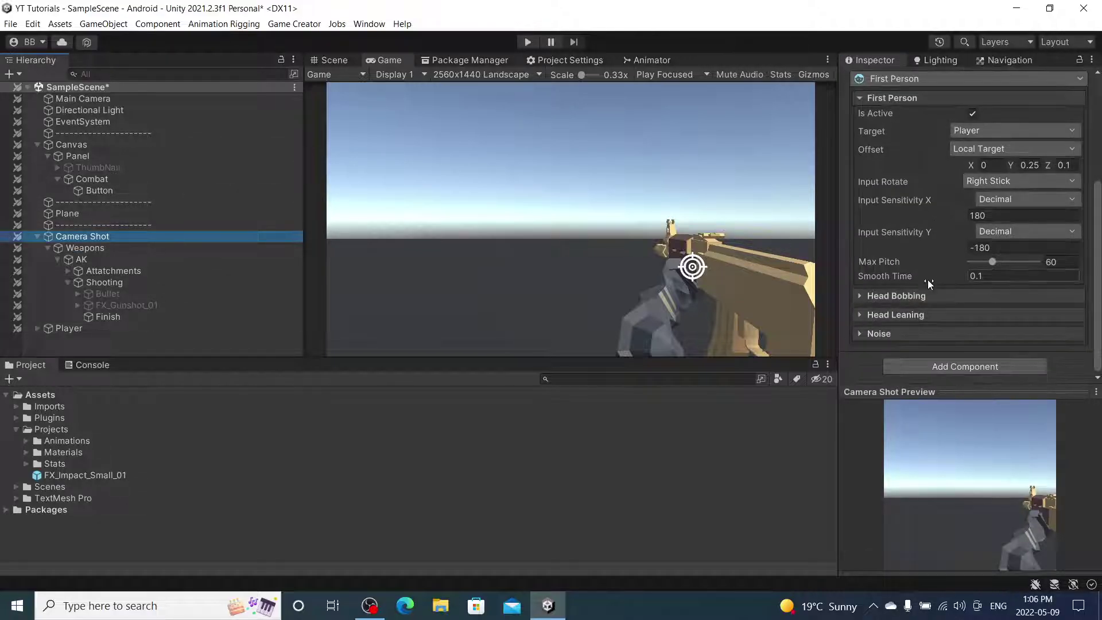
left_click(928, 296)
left_click(969, 297)
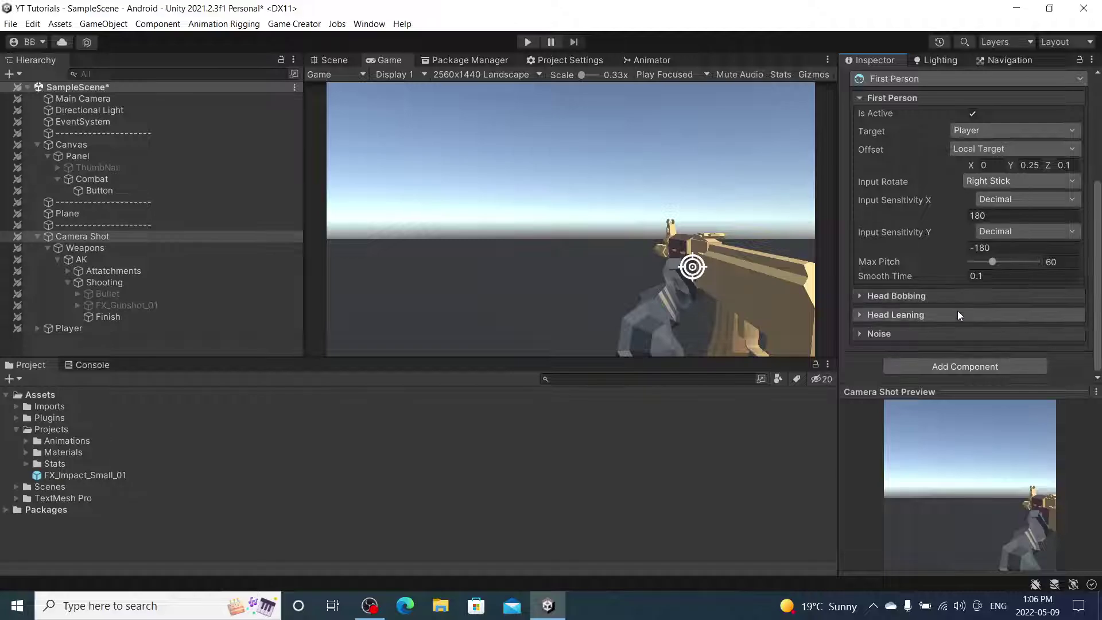
Run the game, walk forward with the movement joystick to check the camera motion, and stop play mode.
left_click(527, 42)
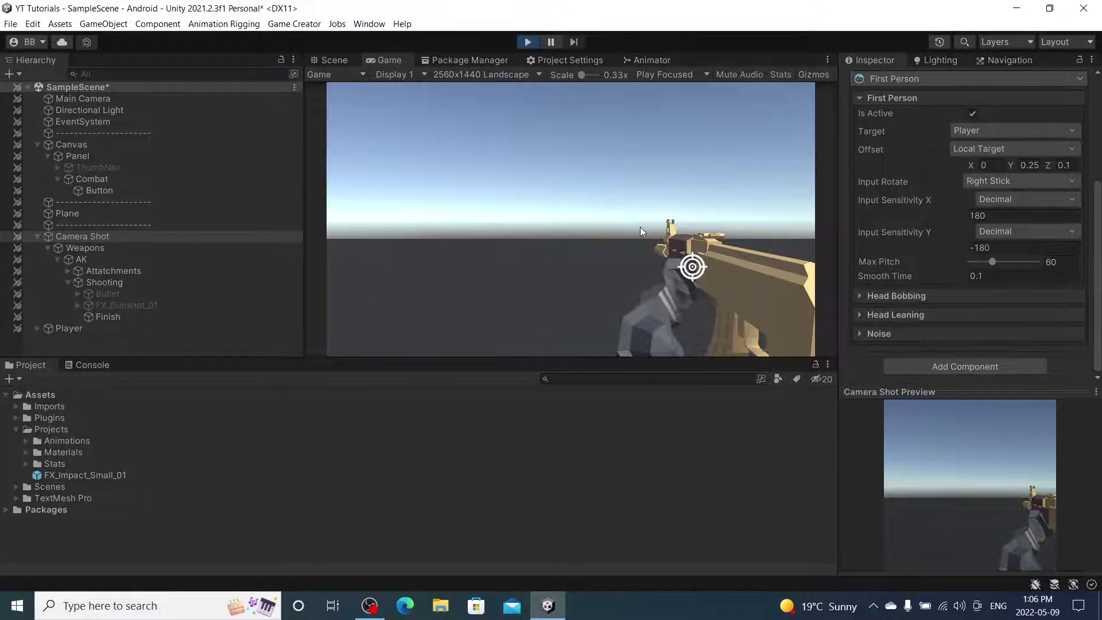
left_click_drag(394, 287, 392, 204)
left_click(528, 42)
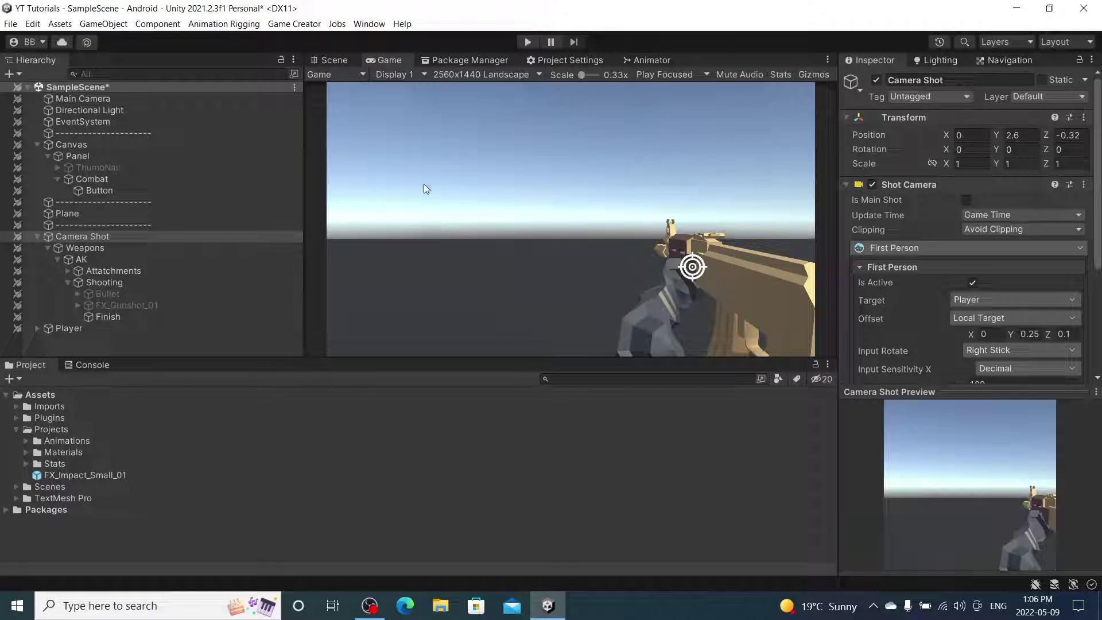
Bring the rifle into view in the Scene view, clear the selection and save the scene.
left_click(349, 60)
middle_click_drag(565, 222, 498, 226)
left_click_drag(524, 230, 640, 250, "alt")
left_click(504, 198)
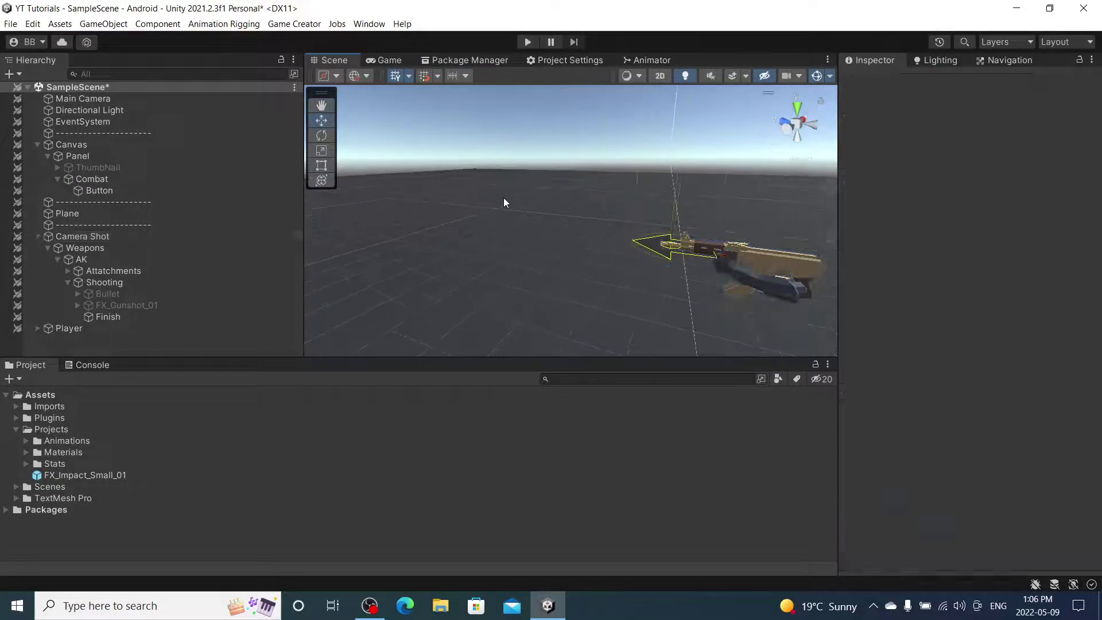
key("ctrl+s")
Add a 3D cylinder as a child of the AK's Attatchments object.
scroll(586, 222, "up", 4)
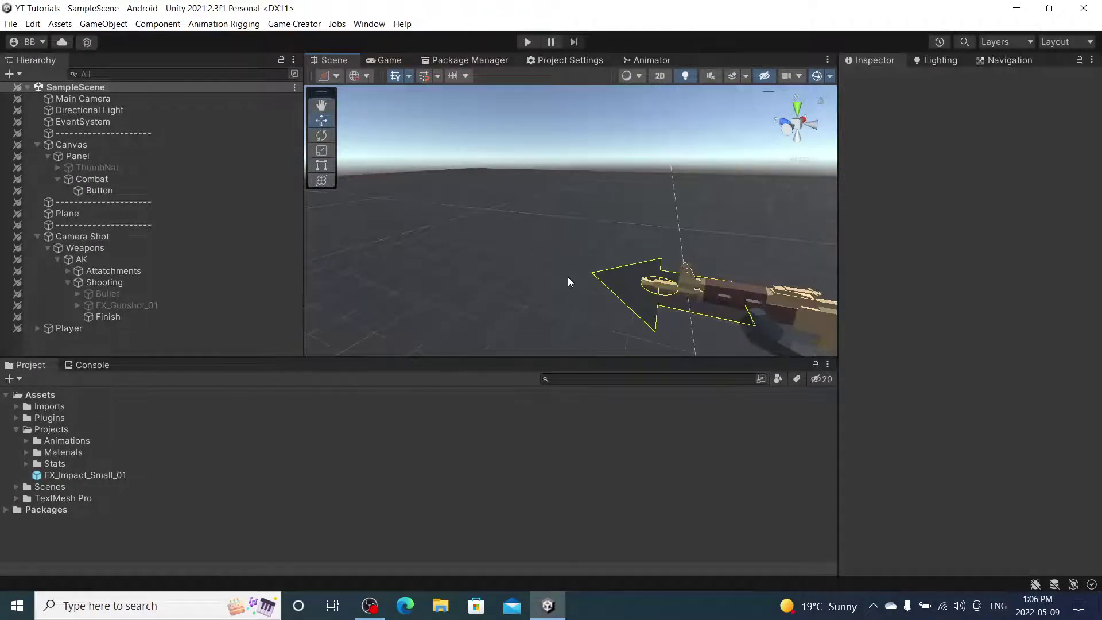
left_click(68, 282)
right_click(103, 271)
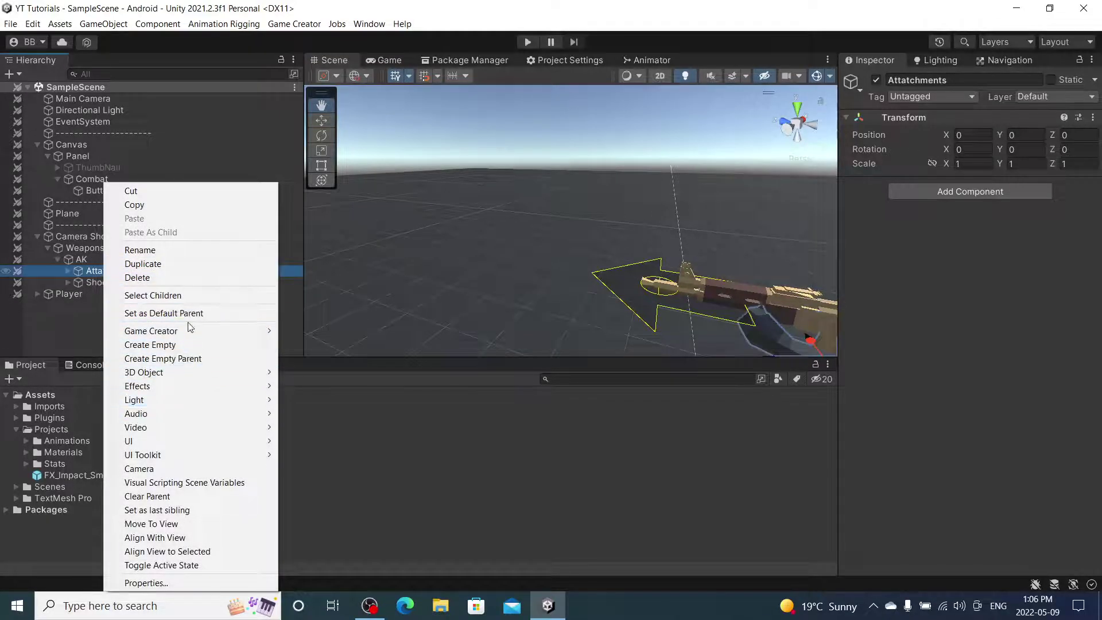
mouse_move(191, 330)
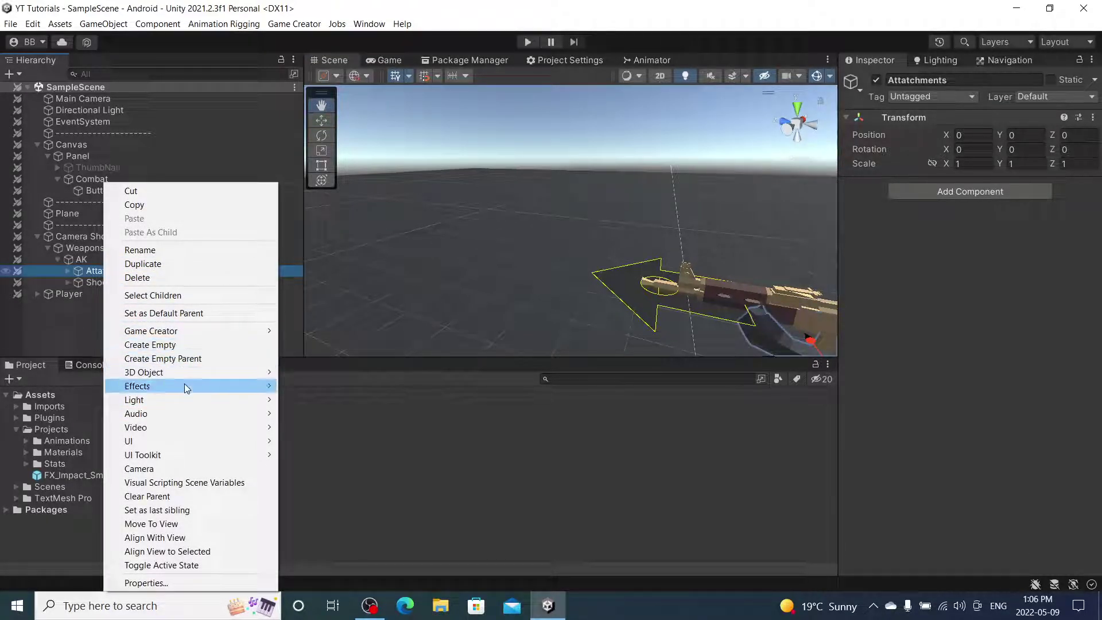
mouse_move(195, 380)
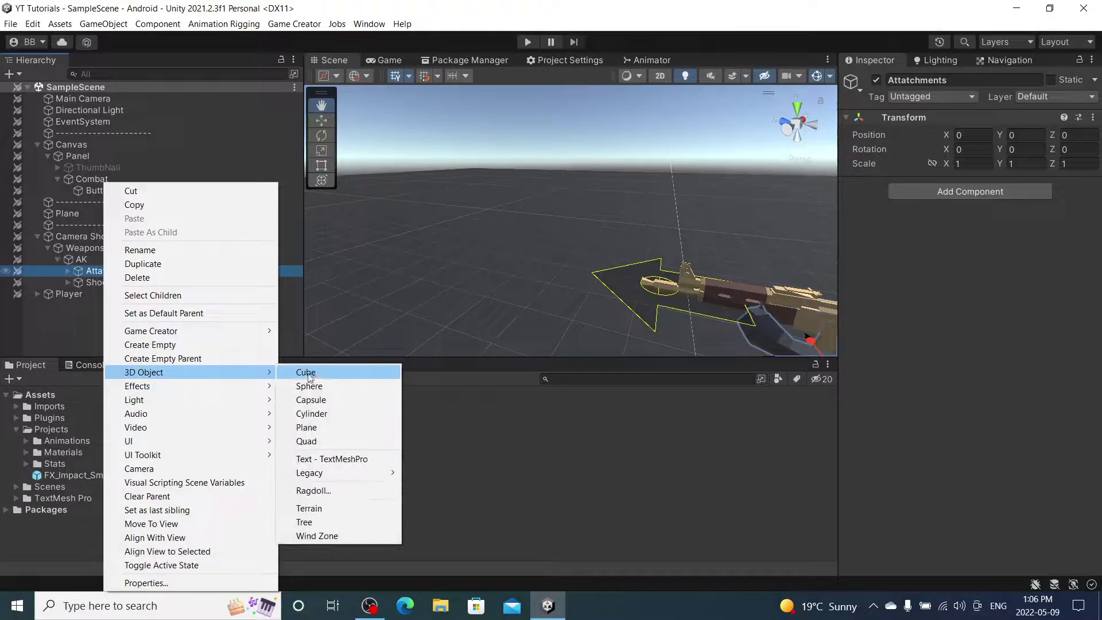
left_click(346, 411)
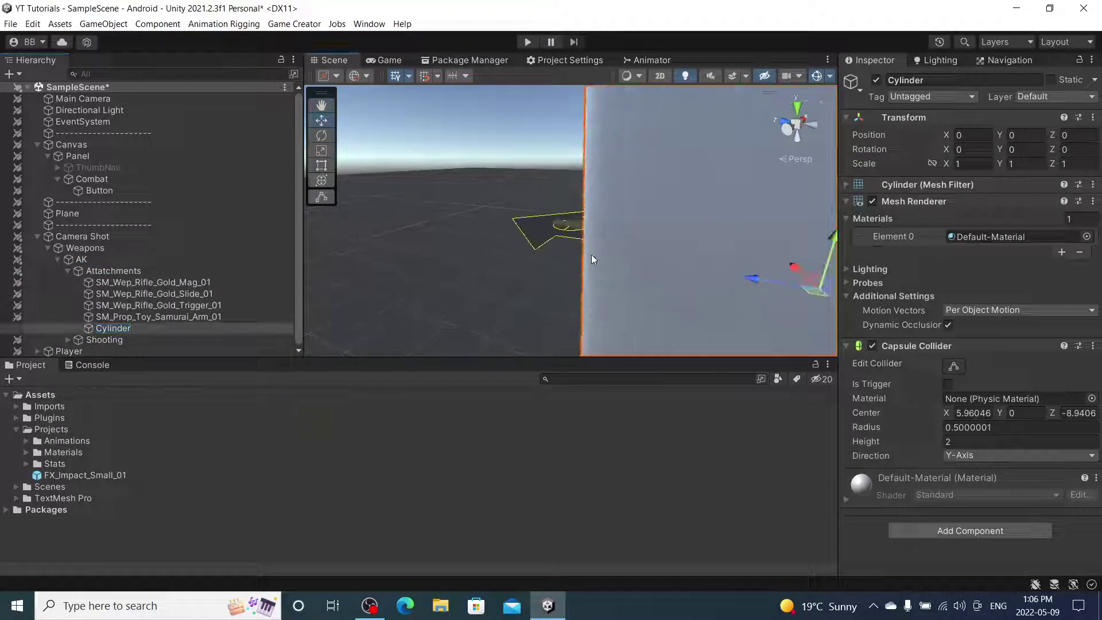
Rotate the cylinder to -90 degrees about the X axis and remove its Capsule Collider component.
key("e")
left_click_drag(667, 197, 833, 265)
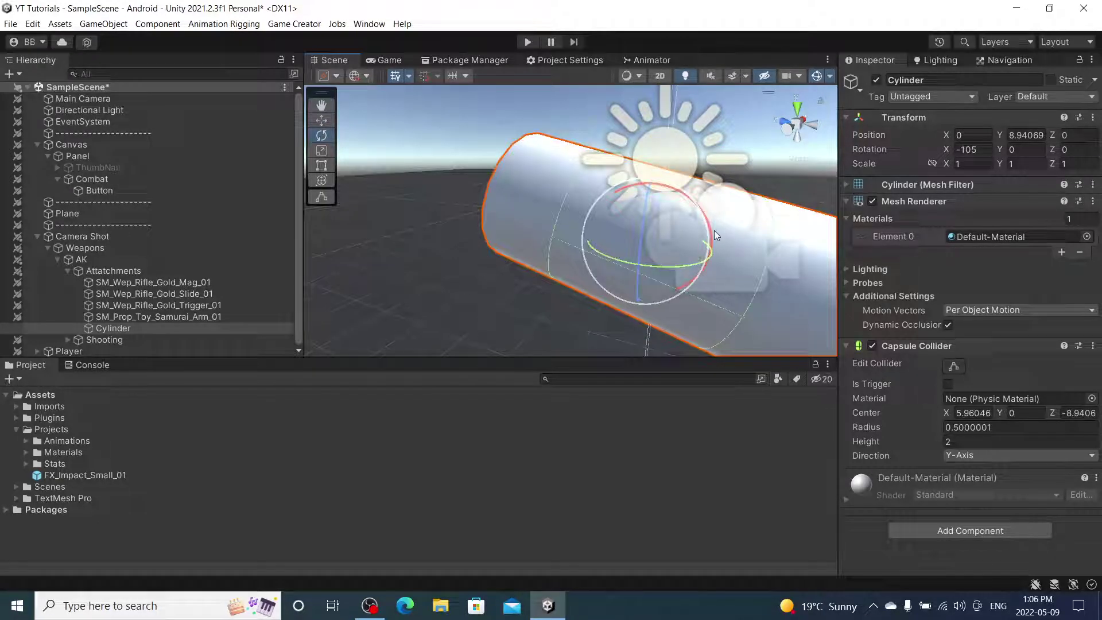
left_click_drag(714, 230, 712, 219)
middle_click_drag(711, 219, 645, 192)
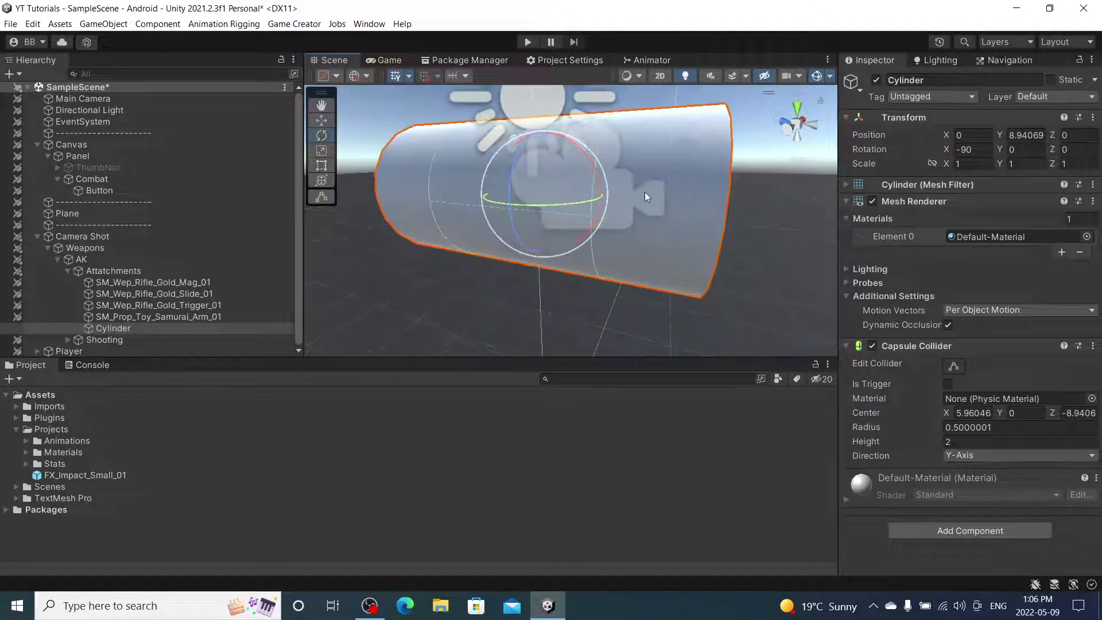
left_click(1092, 346)
left_click(1049, 406)
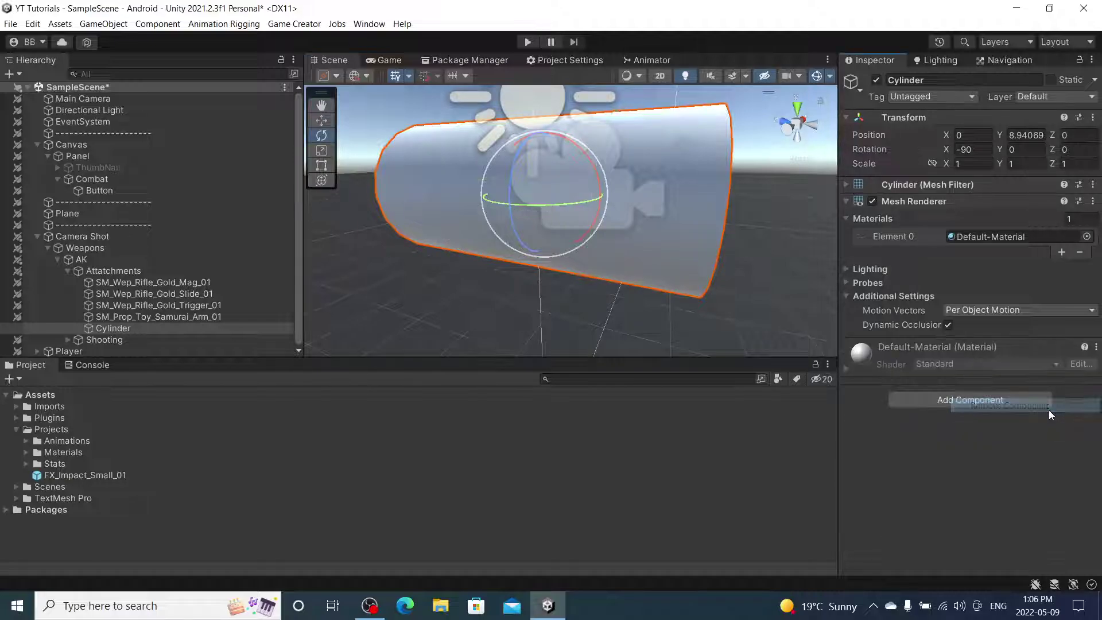
Create a new material named Laser in the Projects/Materials folder.
left_click(1031, 239)
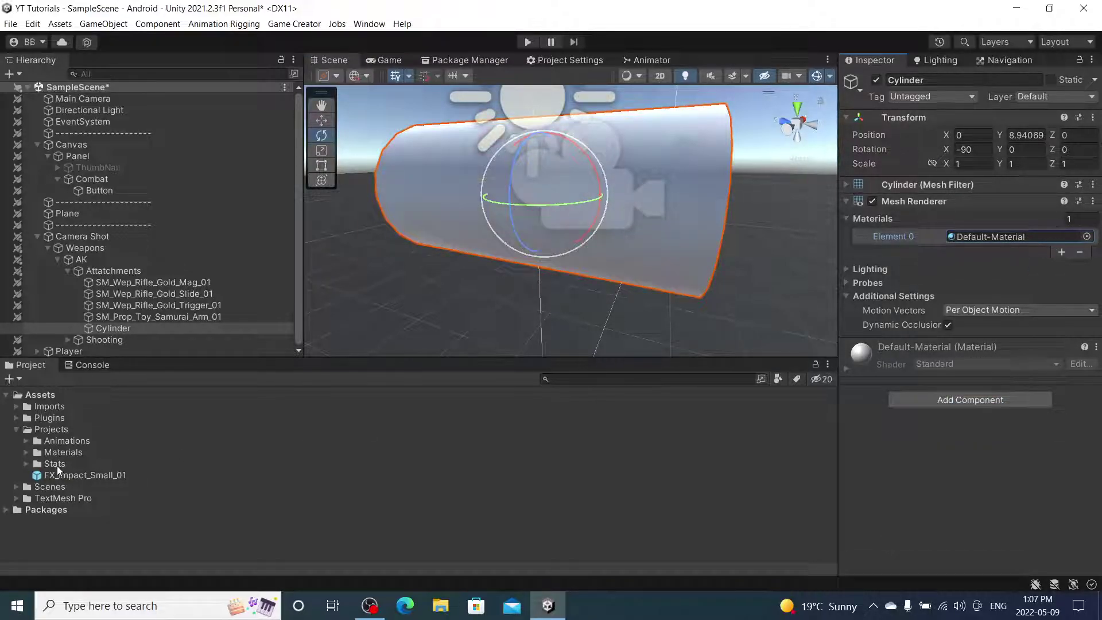
left_click(26, 452)
right_click(82, 456)
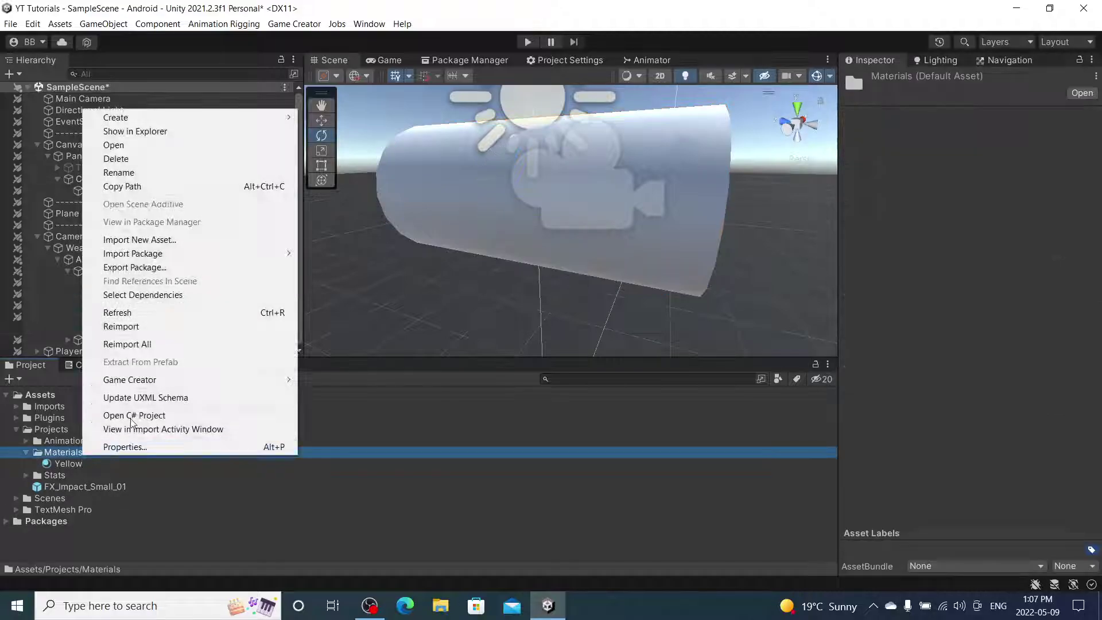
mouse_move(259, 120)
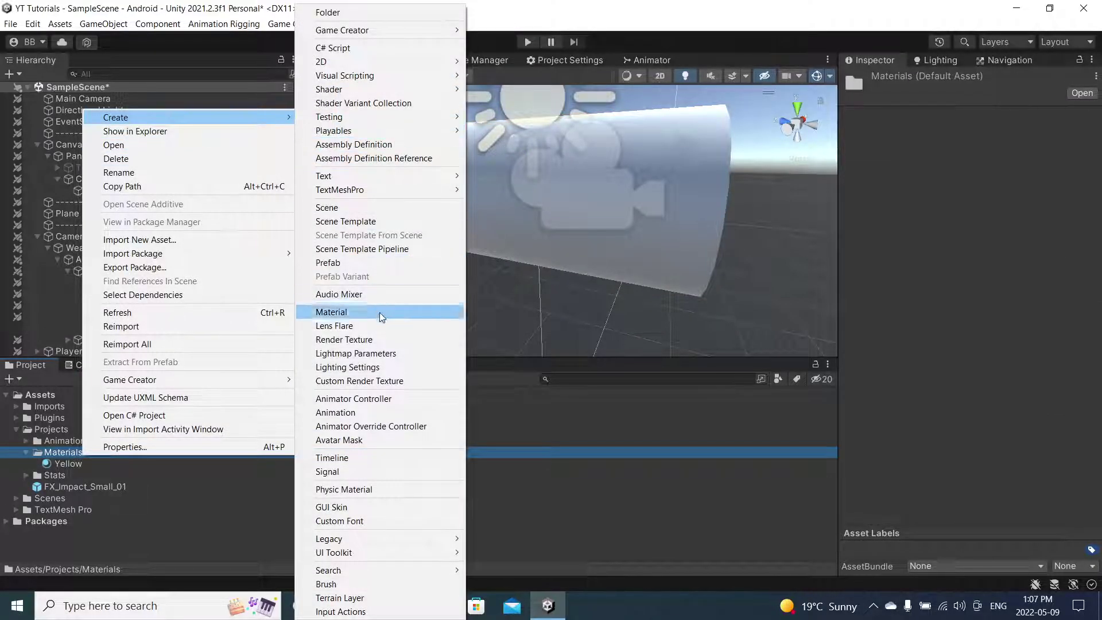
left_click(378, 316)
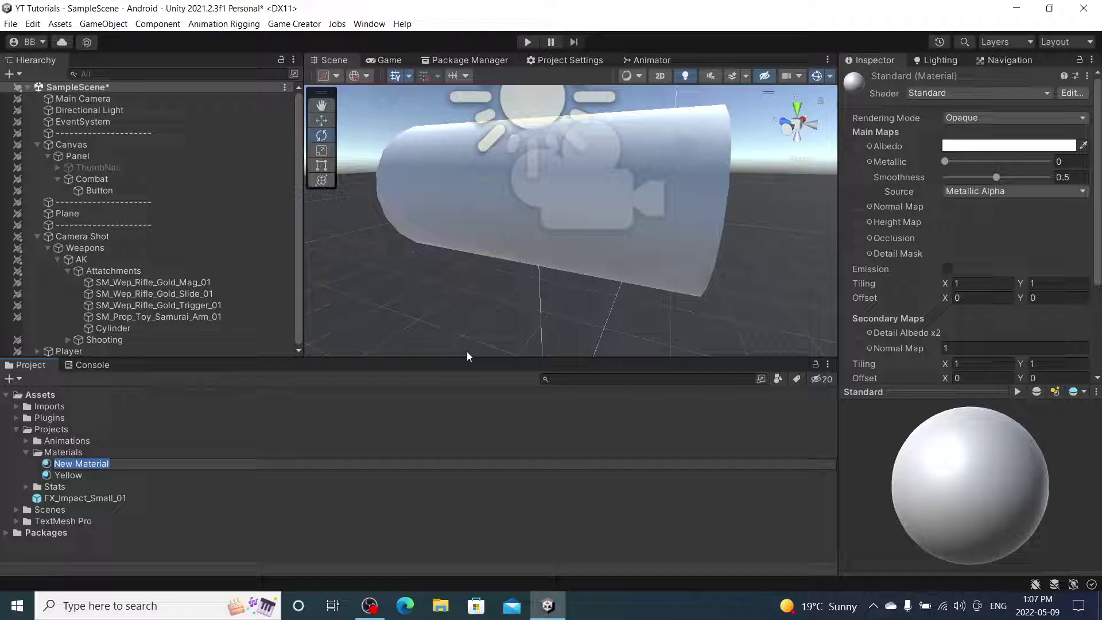
type("Laser")
key("Return")
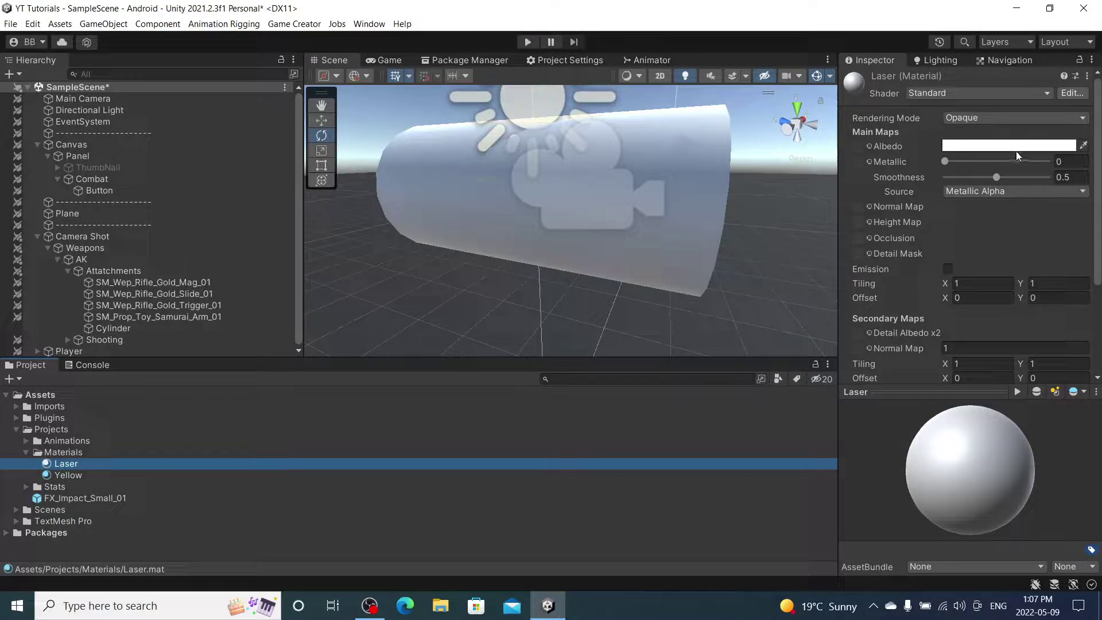
Set the Laser material's Albedo colour to pure red, FF0000.
left_click(1015, 151)
left_click_drag(1018, 218, 1096, 173)
left_click(1088, 136)
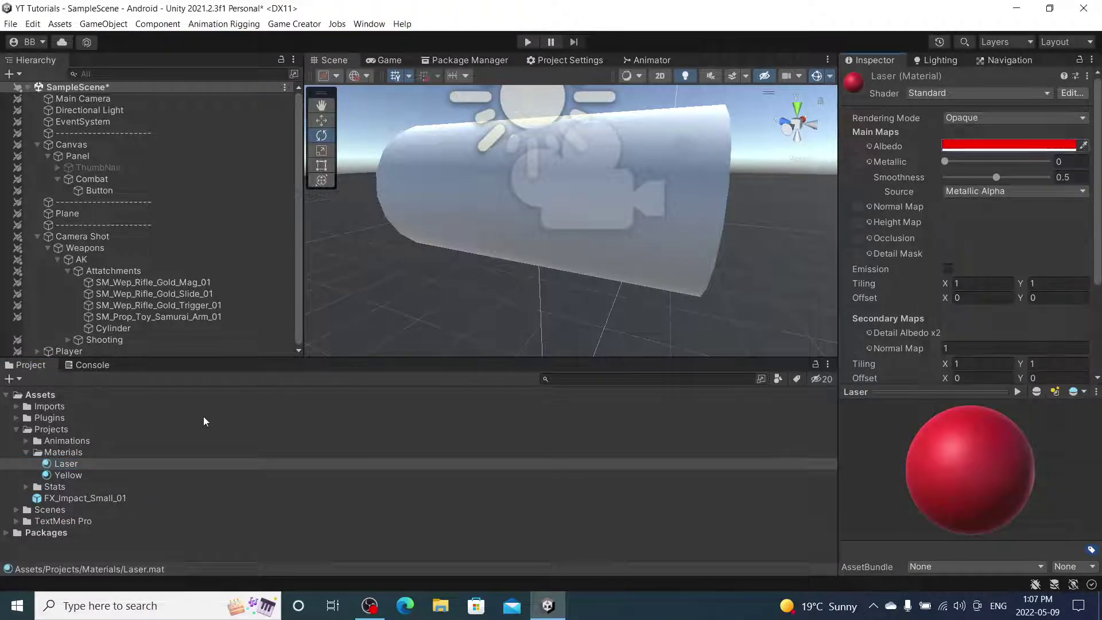
Assign the Laser material to the cylinder's Mesh Renderer as Element 0.
left_click_drag(66, 463, 117, 333)
left_click(114, 328)
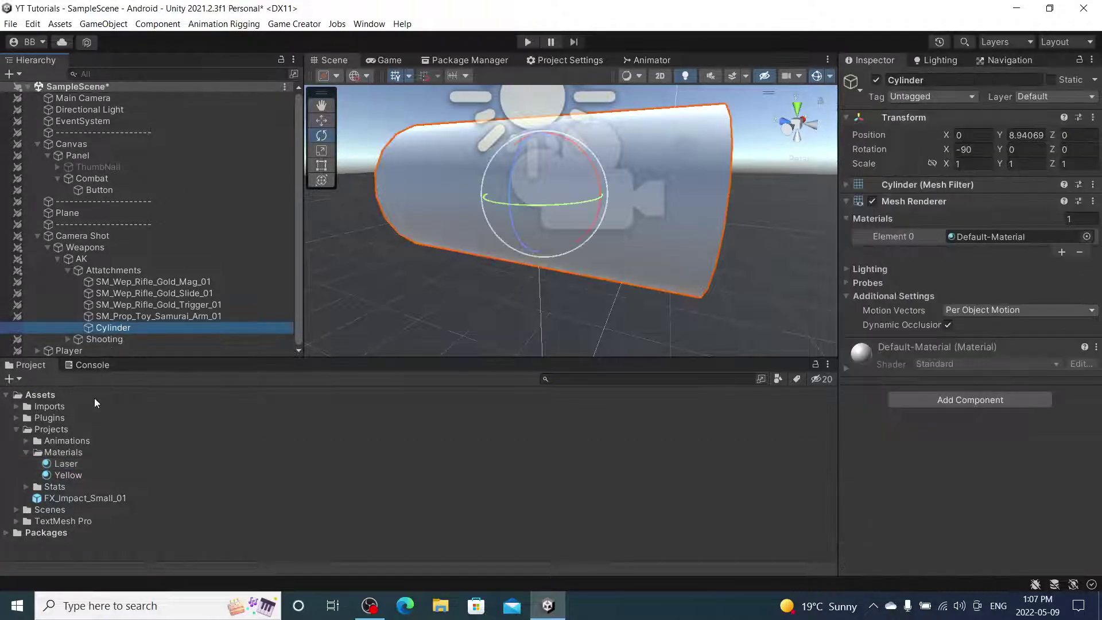
left_click_drag(68, 463, 989, 232)
Set the Laser material's Rendering Mode to Transparent and its Albedo alpha to 150.
left_click(65, 463)
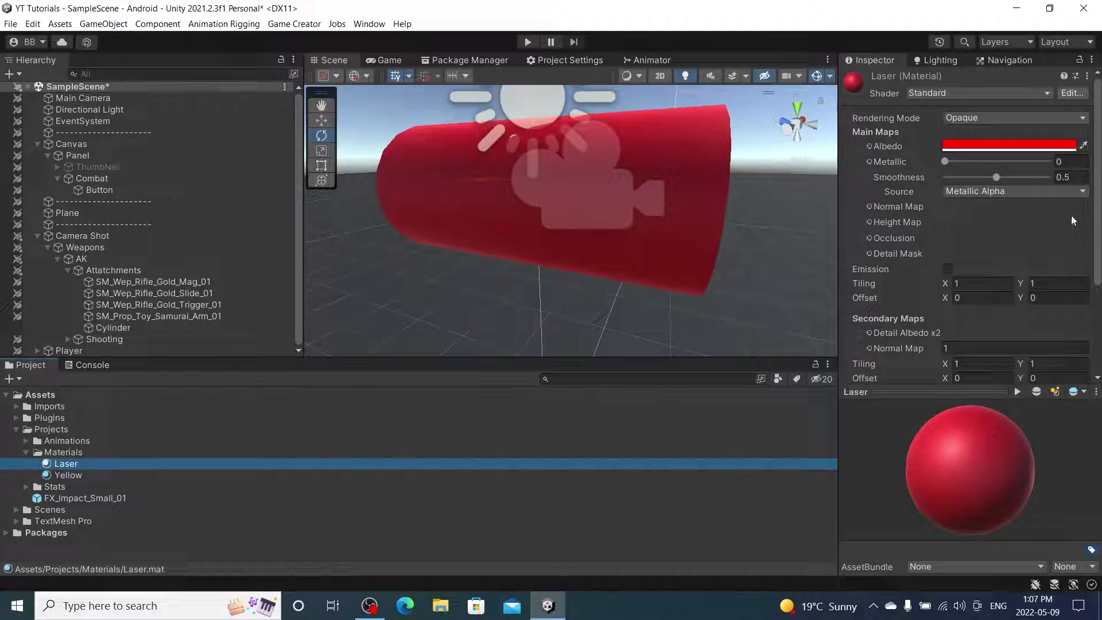
left_click(976, 118)
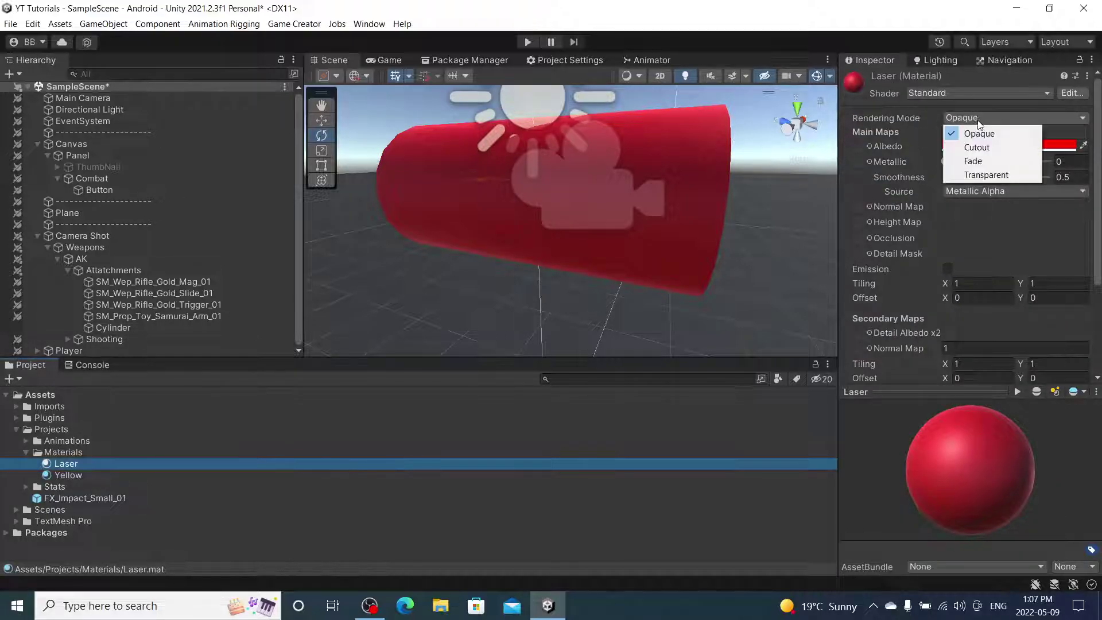
left_click(979, 172)
left_click(1033, 145)
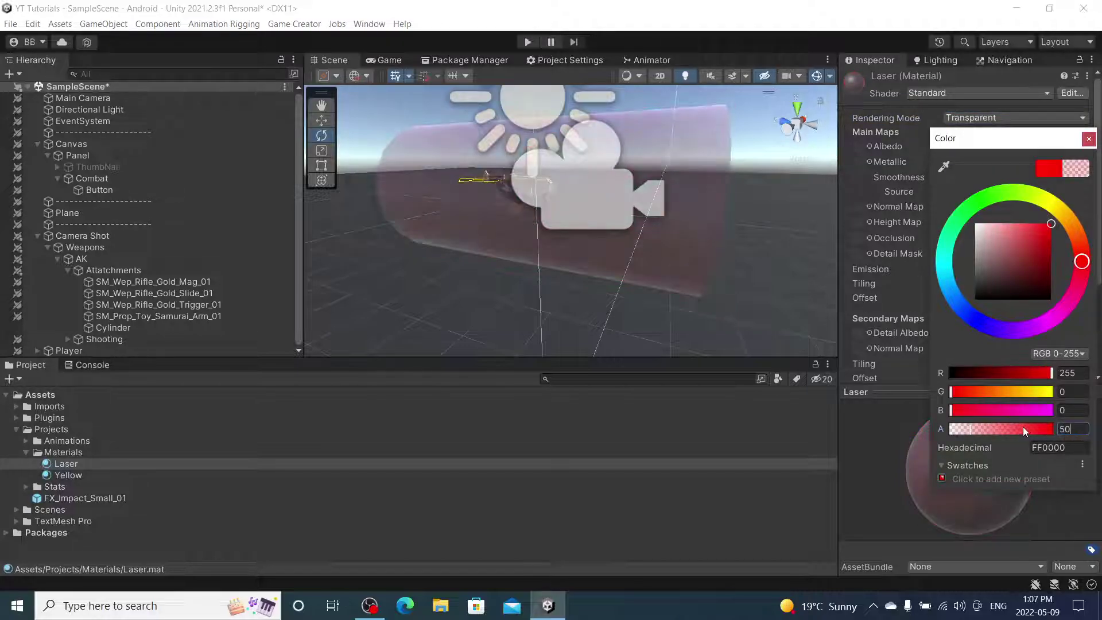
double_click(1076, 429)
type("100")
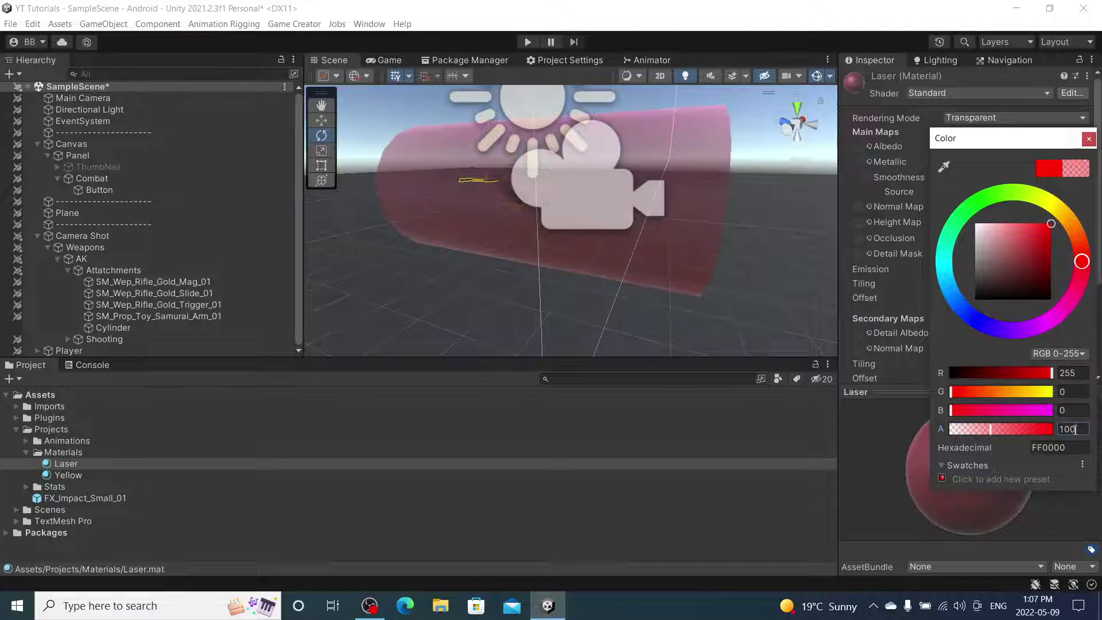
left_click_drag(1077, 430, 1032, 429)
type("150")
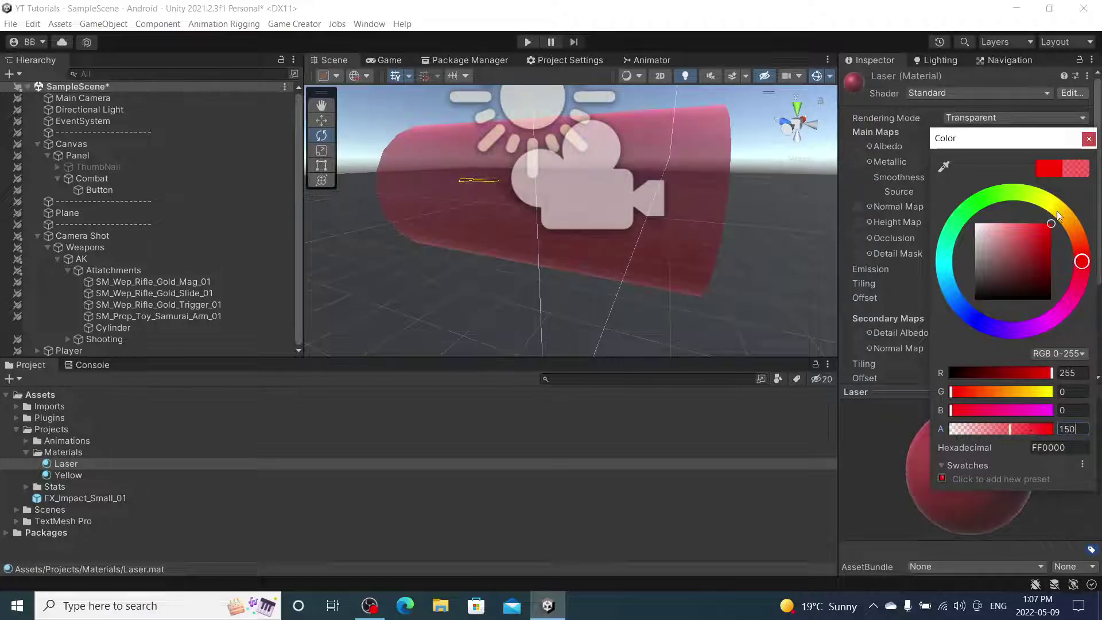
left_click(1088, 140)
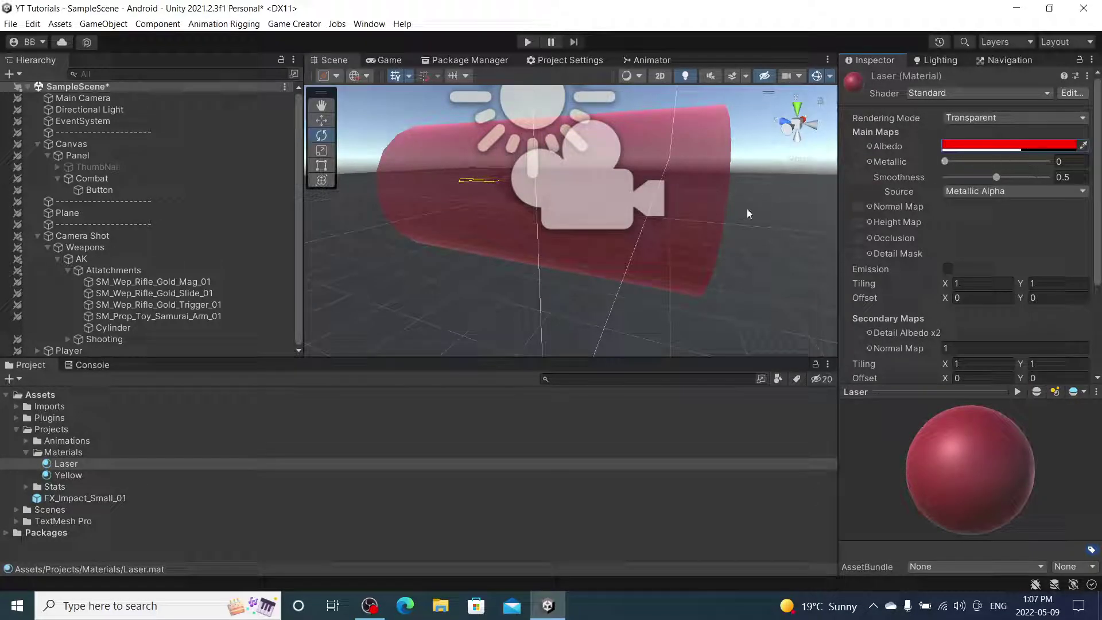
Scale the cylinder down uniformly to about 0.187 on all axes.
left_click(388, 61)
left_click(350, 61)
scroll(591, 204, "down", 4)
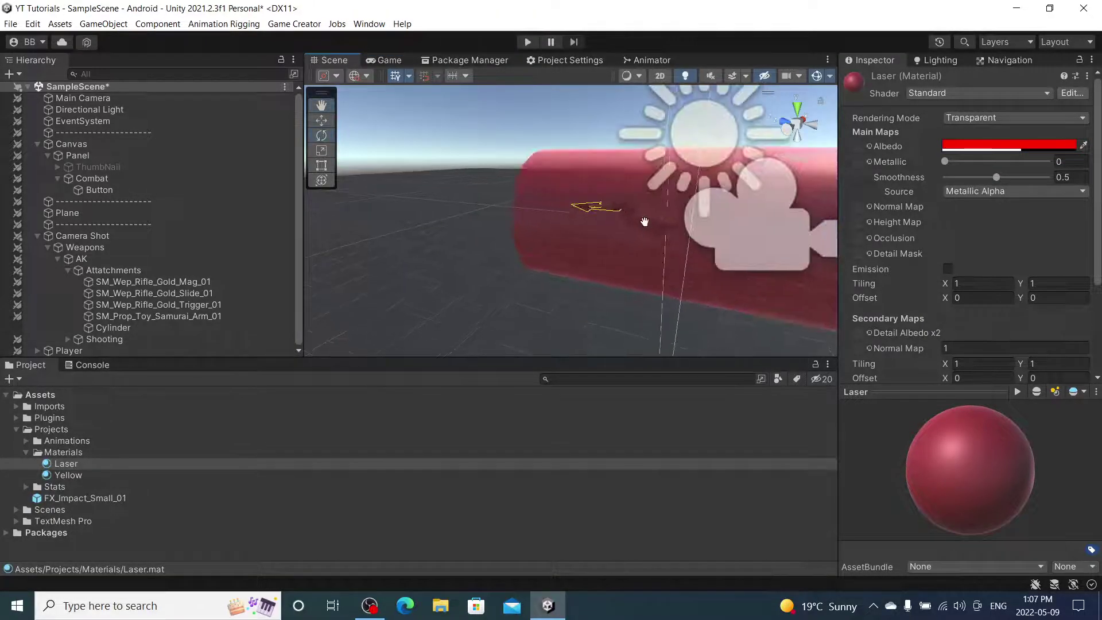
left_click(591, 207)
key("r")
scroll(557, 253, "down", 1)
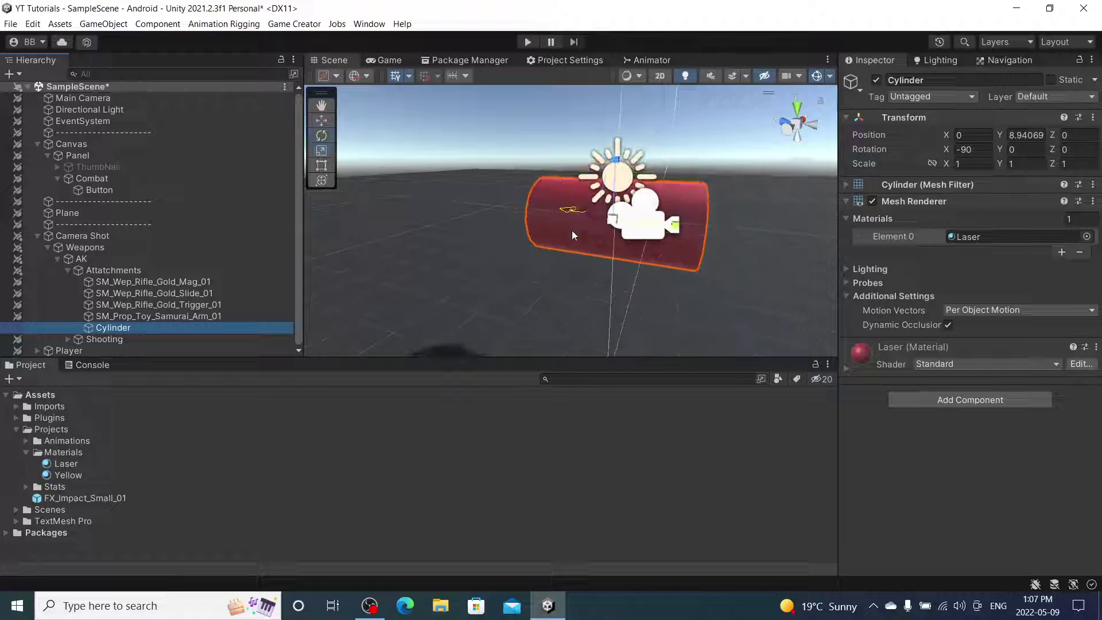
left_click_drag(613, 222, 602, 277)
scroll(605, 208, "up", 2)
scroll(600, 212, "up", 4)
left_click_drag(628, 231, 711, 276, "alt")
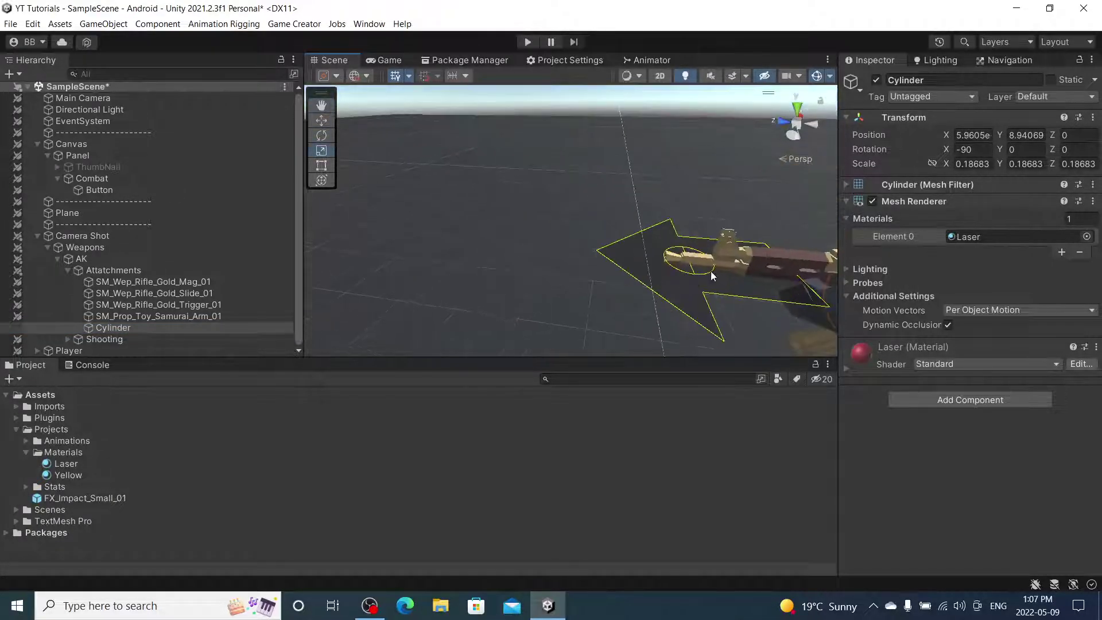
Slim the cylinder to about 0.046 in X and Z scale and stretch its Y scale to about 0.319.
scroll(711, 276, "down", 1)
middle_click_drag(711, 275, 654, 261)
left_click_drag(703, 254, 821, 275)
Move the cylinder in front of the rifle's muzzle, to about X 0.028, Y 0.072, Z 0.827.
key("w")
left_click_drag(700, 265, 718, 229)
left_click_drag(581, 233, 630, 248)
left_click(621, 172)
left_click(628, 216)
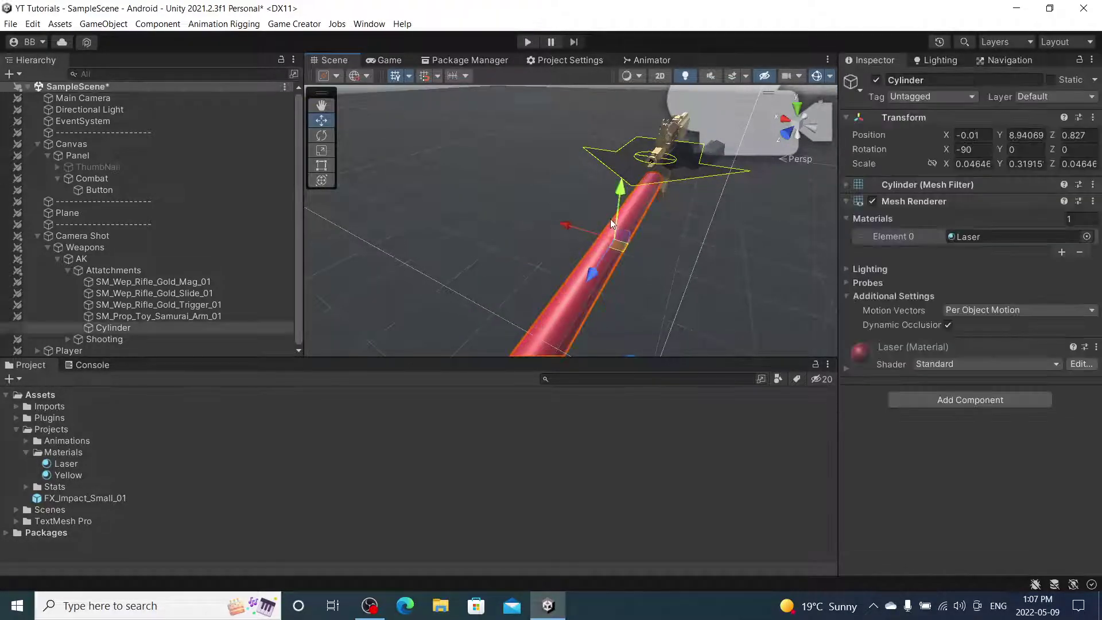
left_click_drag(624, 203, 593, 219)
Thin the cylinder into a laser beam with X and Z scale about 0.0046 and Y scale about 0.427.
key("r")
left_click_drag(616, 180, 761, 129)
scroll(655, 194, "down", 5)
scroll(655, 206, "down", 3)
left_click_drag(654, 206, 489, 210, "alt")
scroll(488, 208, "down", 5)
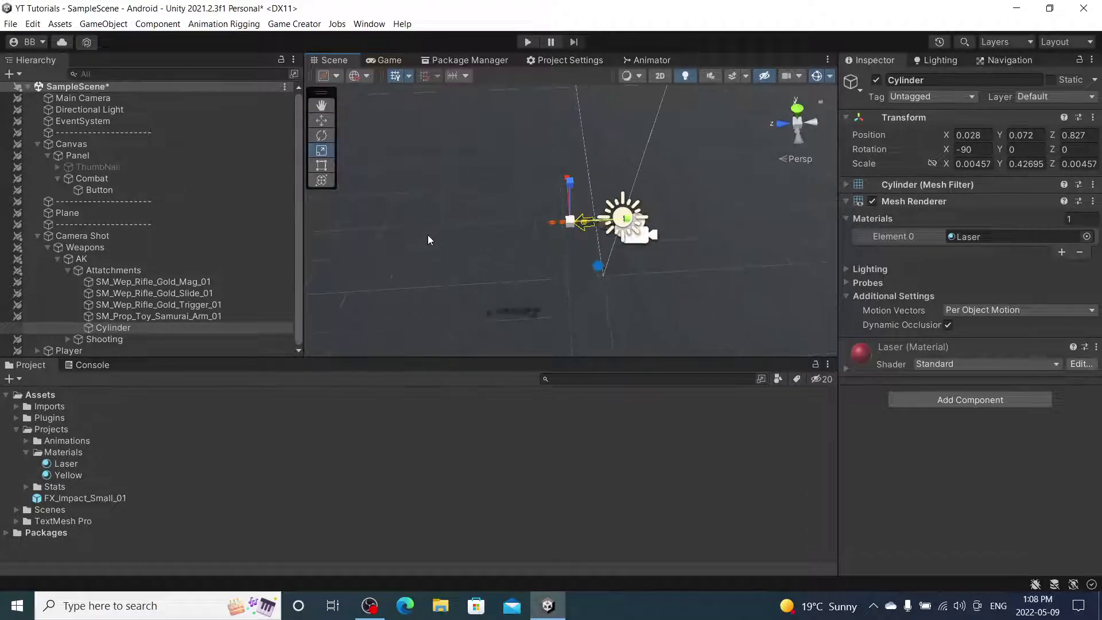
Stretch the laser beam along its length to a Y scale of about 13.255.
middle_click_drag(428, 237, 557, 200)
scroll(557, 195, "down", 5)
left_click_drag(687, 194, 976, 205)
scroll(596, 239, "down", 8)
scroll(595, 239, "down", 4)
middle_click_drag(497, 227, 595, 224)
left_click_drag(737, 210, 952, 221)
left_click_drag(1063, 223, 976, 236)
Move the lengthened laser beam forward to about Z 13.35 so it starts at the rifle.
key("w")
left_click_drag(649, 215, 563, 221)
key("w")
scroll(601, 225, "up", 2)
key("f")
left_click_drag(666, 231, 491, 213, "alt")
scroll(515, 243, "up", 3)
scroll(493, 210, "down", 3)
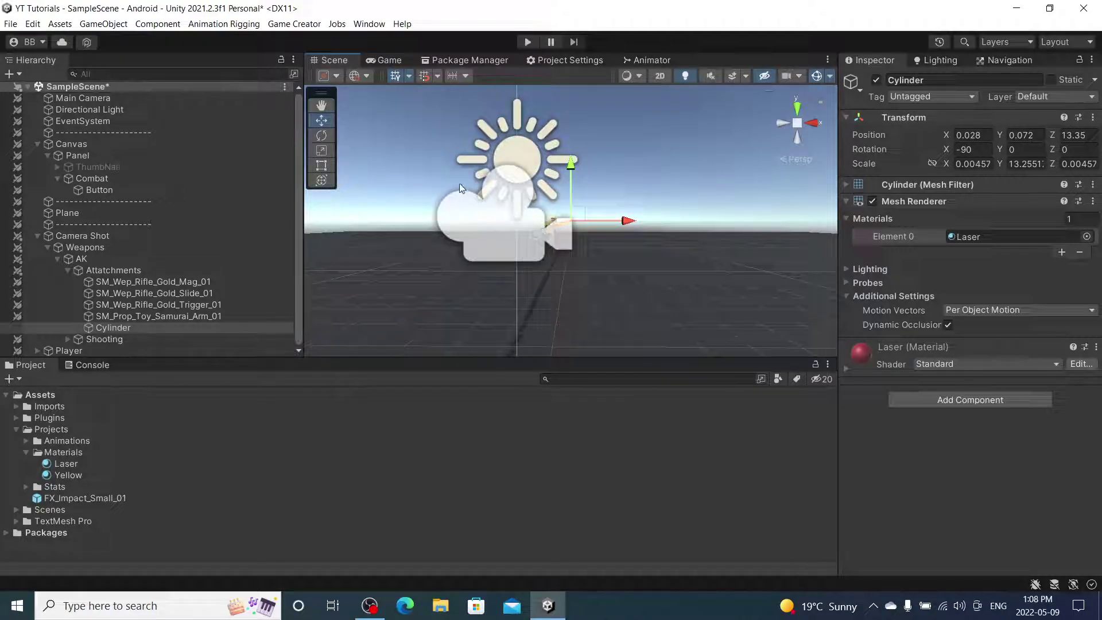
Turn off Cast Shadows and Receive Shadows on the cylinder's Mesh Renderer and save the scene.
left_click(870, 269)
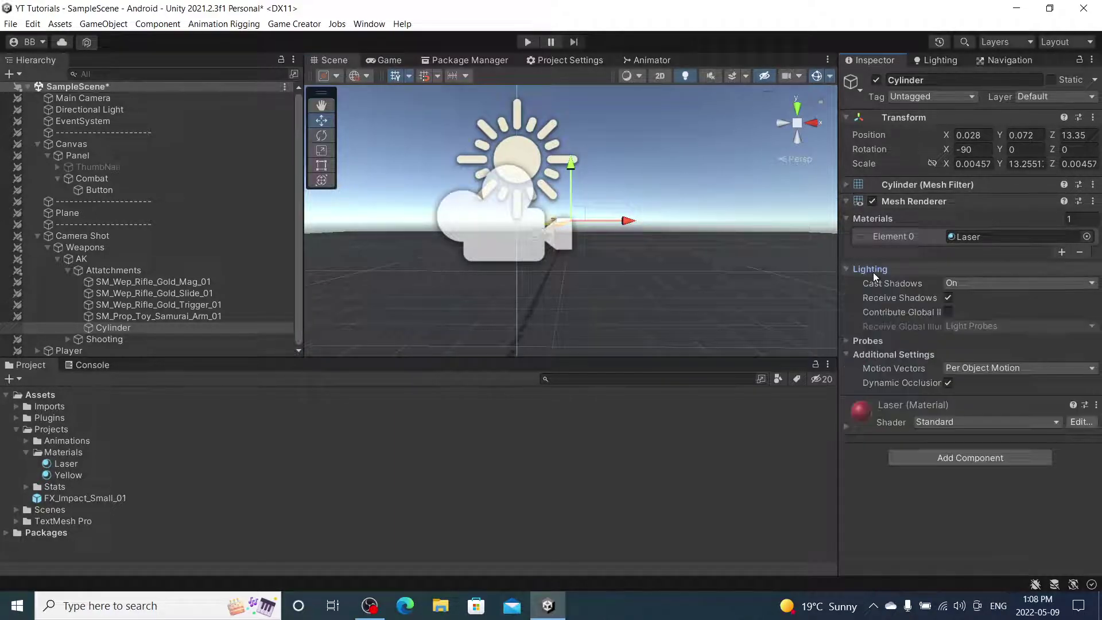
left_click(968, 283)
left_click(969, 294)
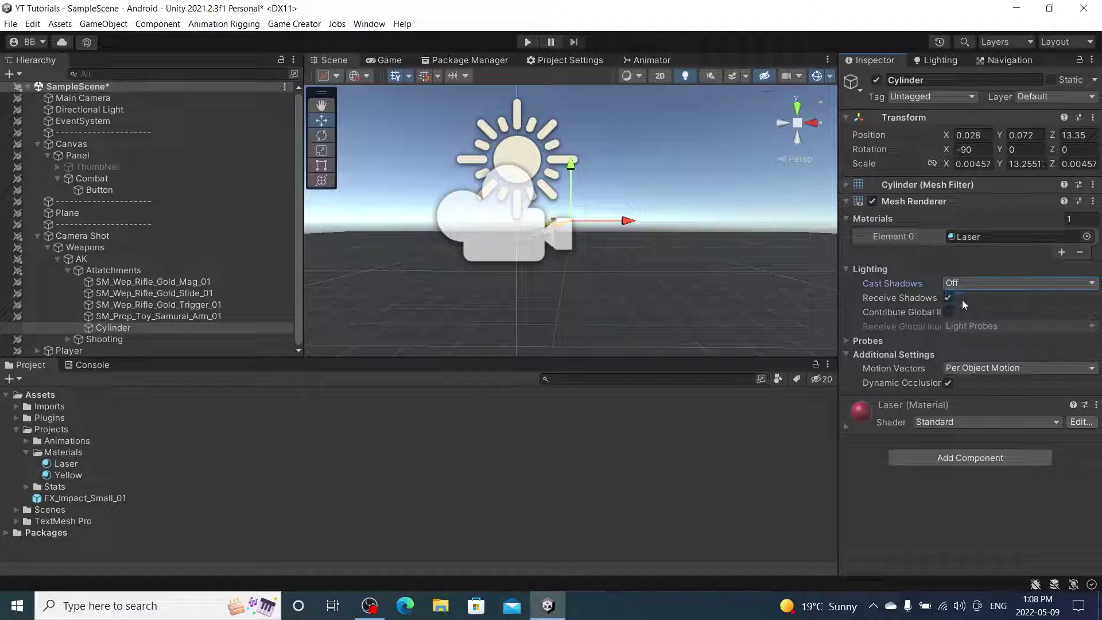
left_click(708, 204)
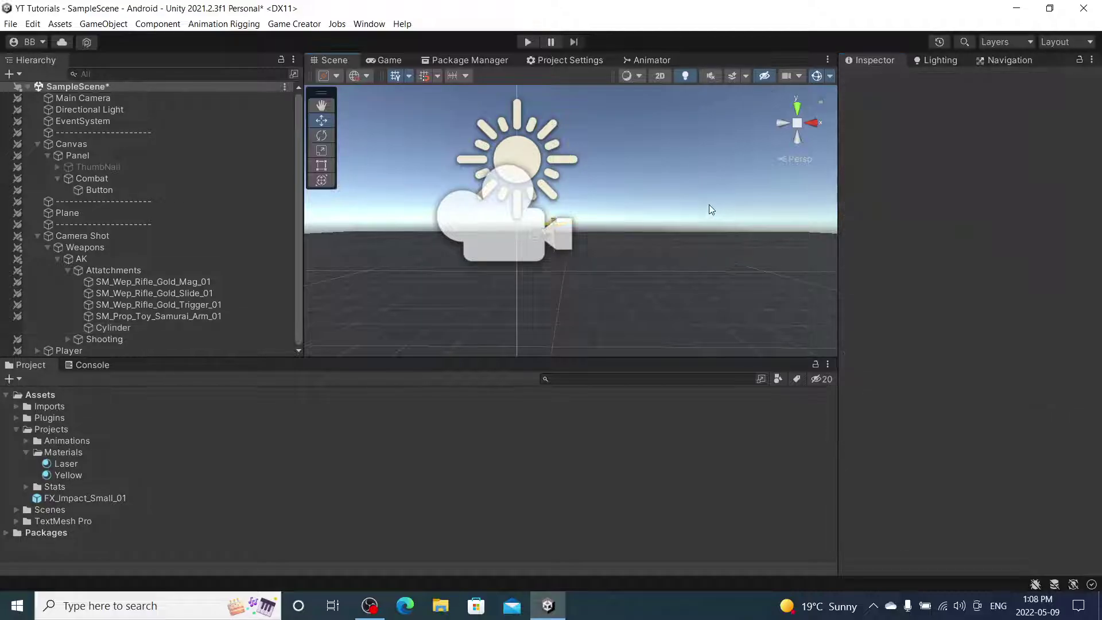
key("ctrl+s")
Run the game, fire the AK several times to check the laser beam, and stop play mode.
right_click_drag(642, 222, 559, 252)
left_click(401, 63)
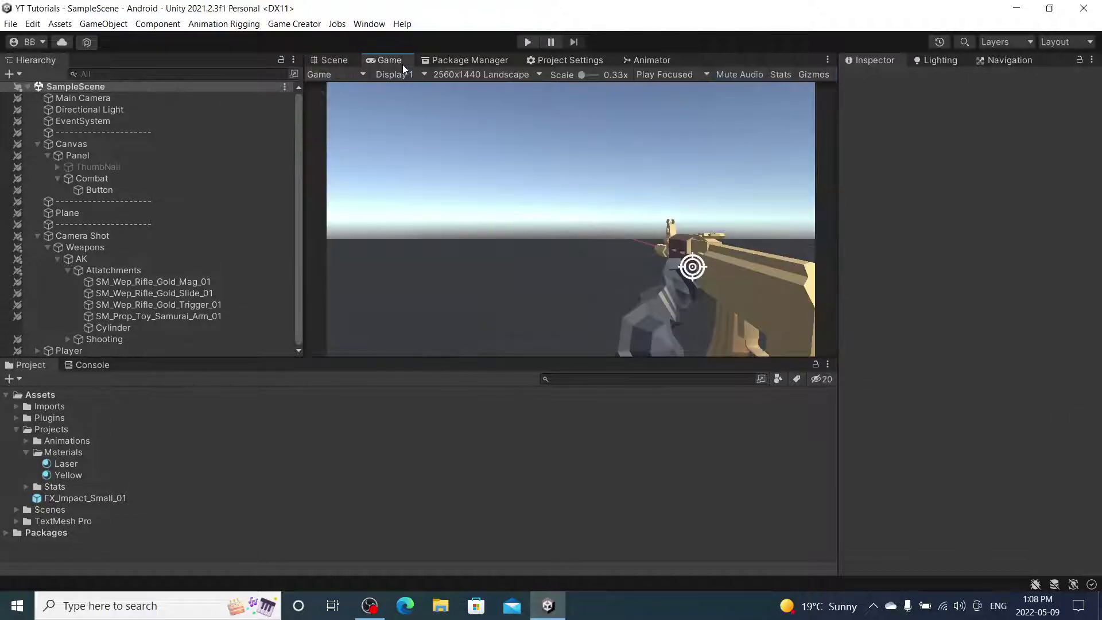
left_click(528, 42)
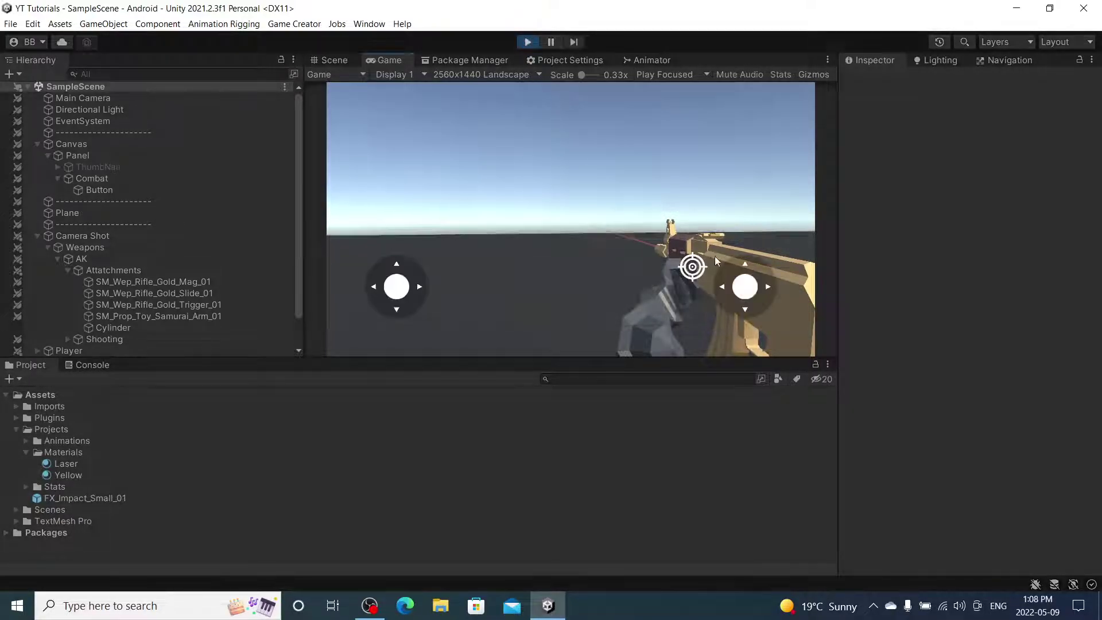
left_click(691, 268)
left_click(690, 268)
left_click(691, 268)
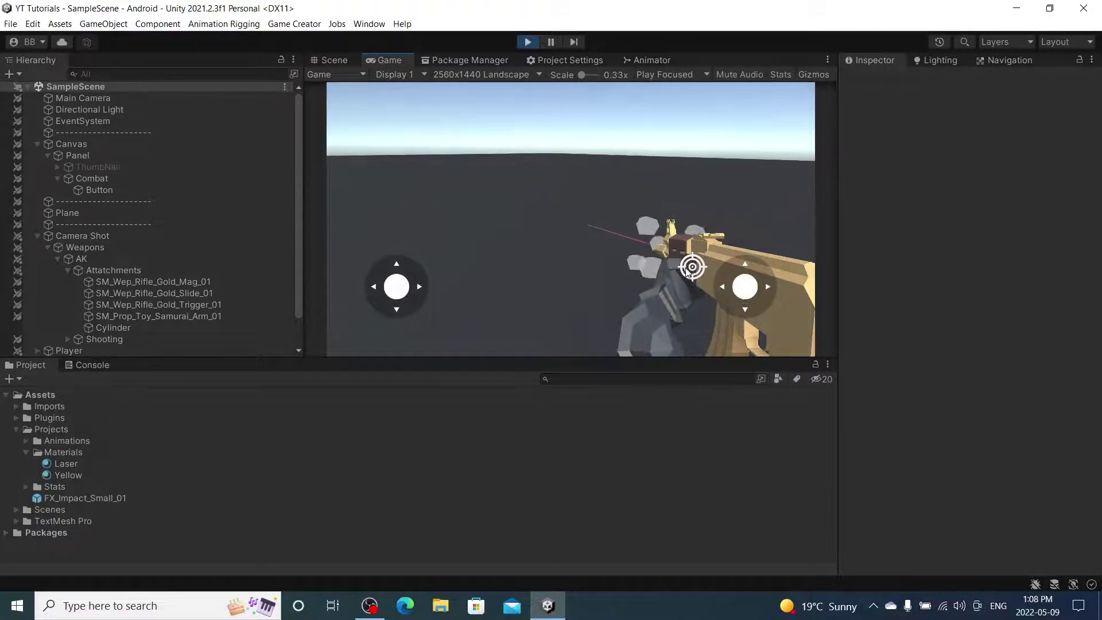
left_click(528, 42)
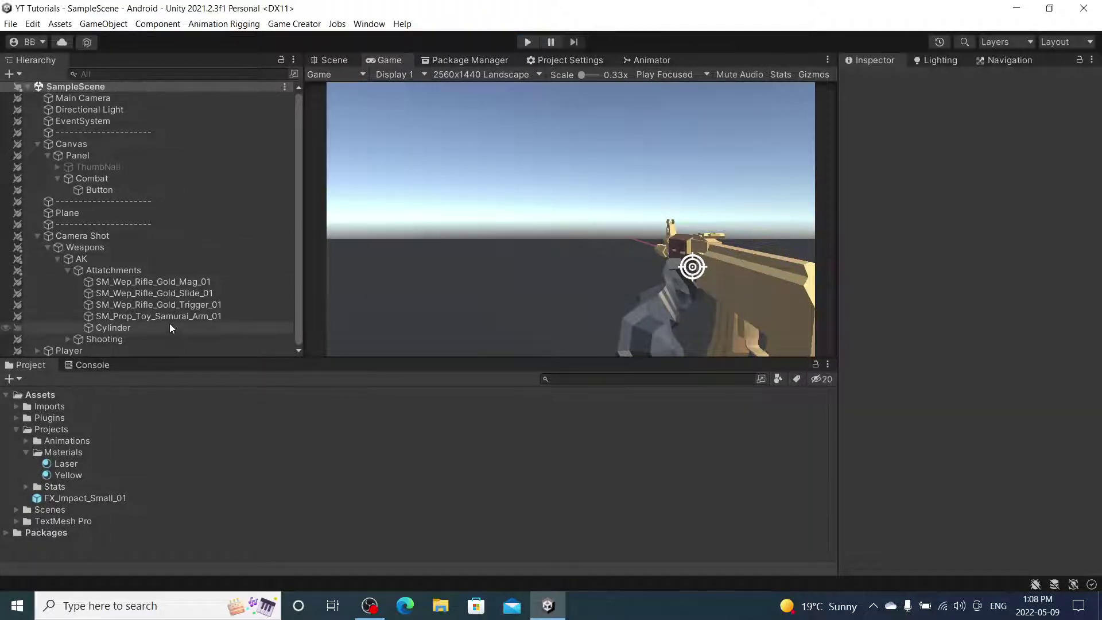
Lower the laser cylinder beside the rifle barrel to a Y position of 0.03.
left_click(168, 328)
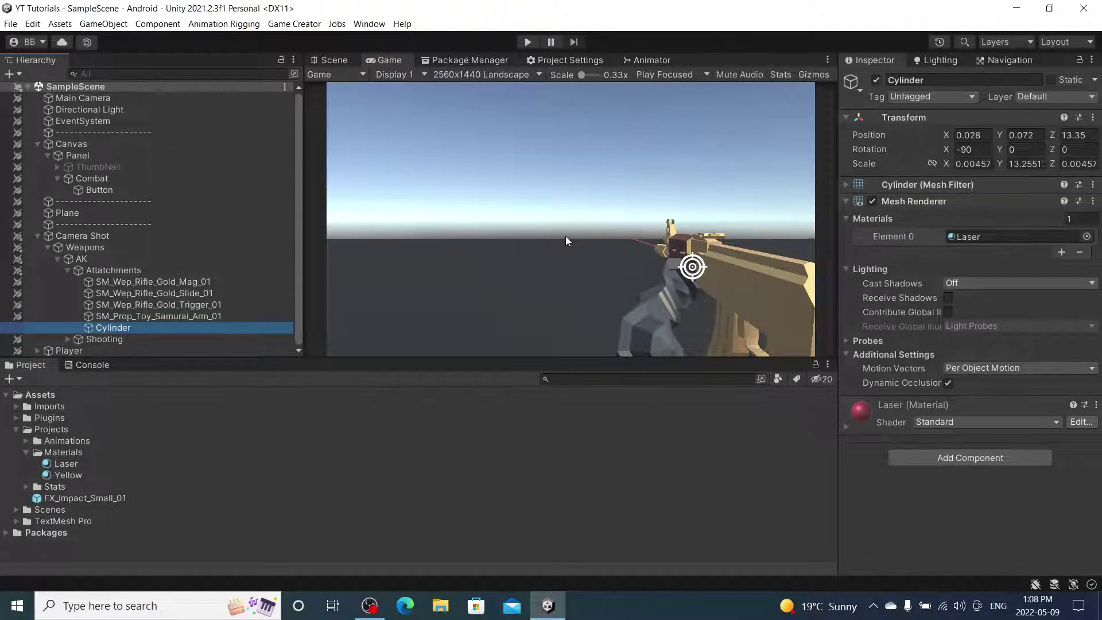
left_click(339, 60)
left_click_drag(640, 266, 594, 256, "alt")
scroll(594, 256, "up", 3)
right_click_drag(592, 259, 566, 215)
left_click_drag(572, 191, 574, 192)
right_click_drag(563, 224, 563, 224)
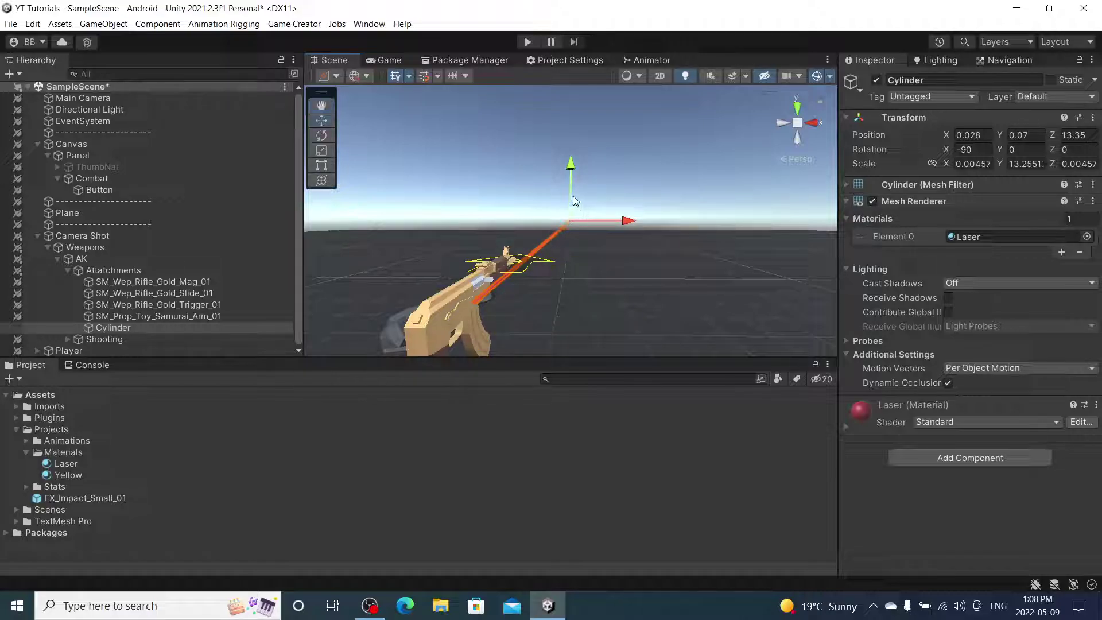
left_click_drag(572, 196, 573, 197)
left_click_drag(557, 244, 567, 233, "alt")
right_click_drag(567, 233, 448, 126)
Run the game again to check the lowered laser beam while shooting, and stop play mode.
left_click(388, 60)
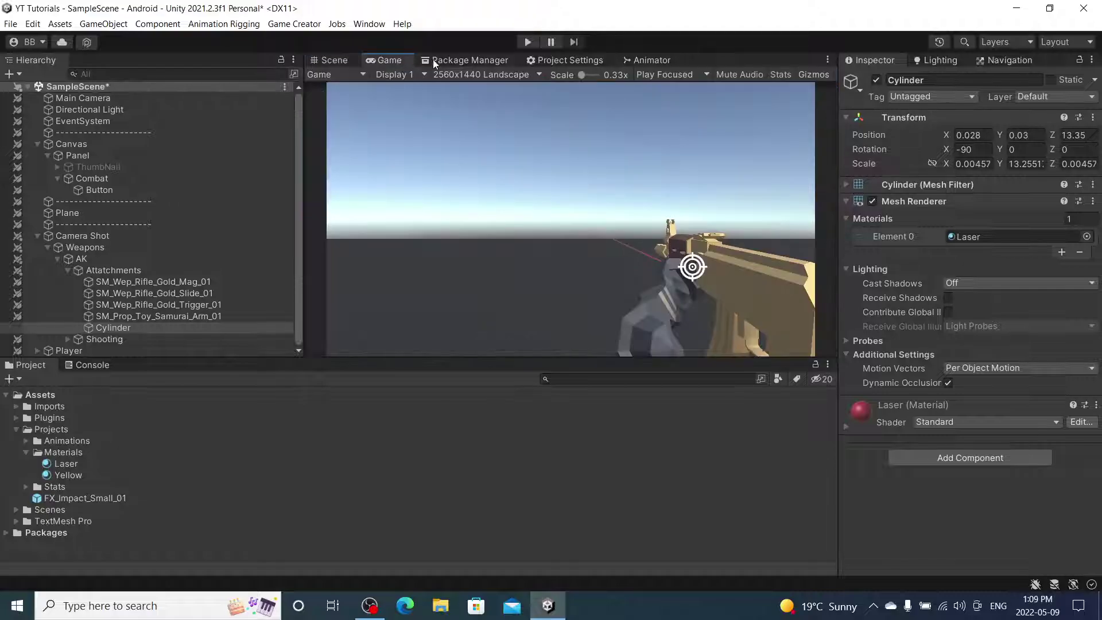
left_click(527, 42)
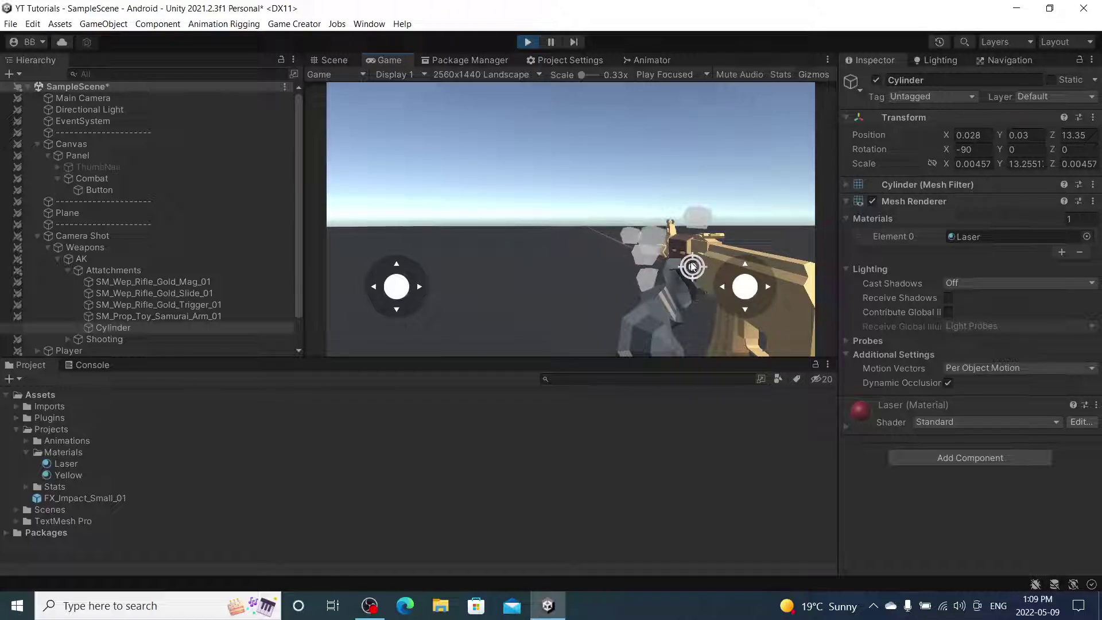
left_click(526, 42)
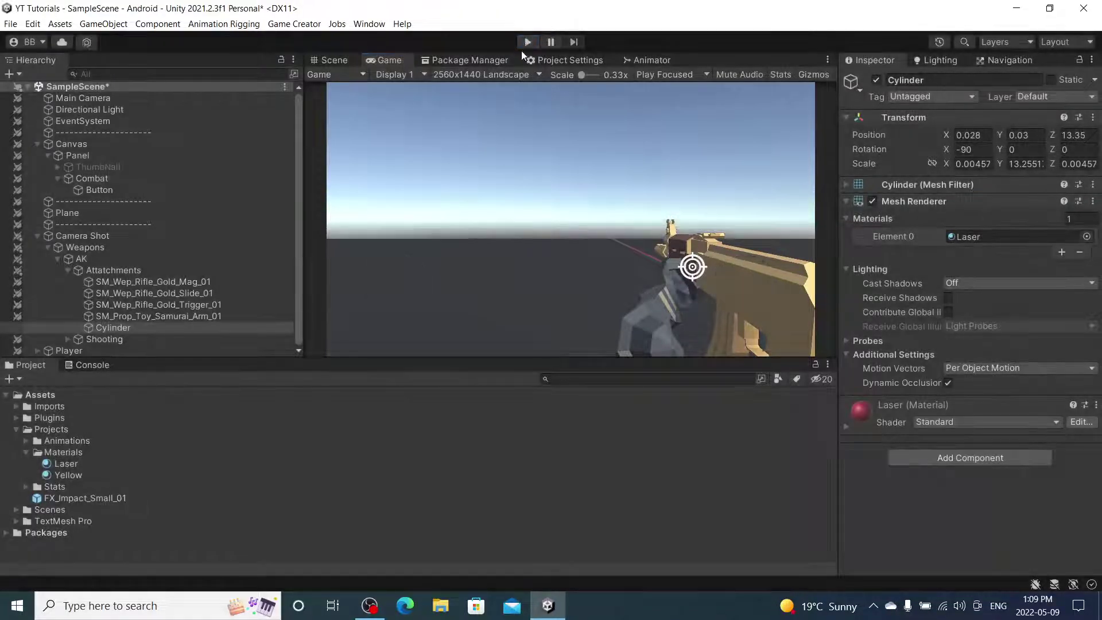
left_click(68, 270)
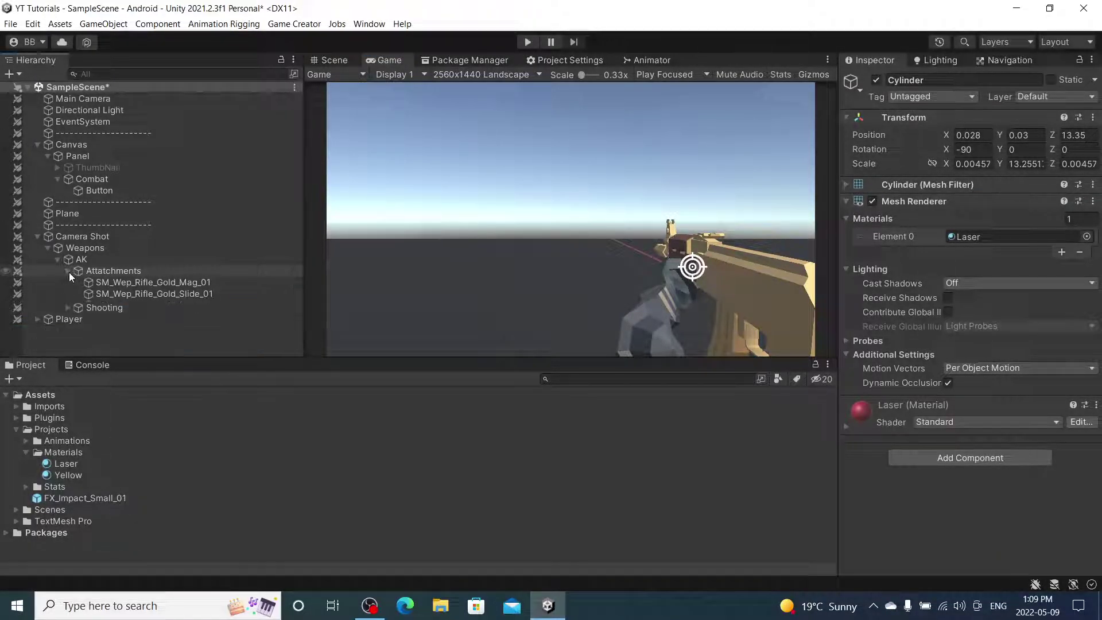
left_click(111, 282)
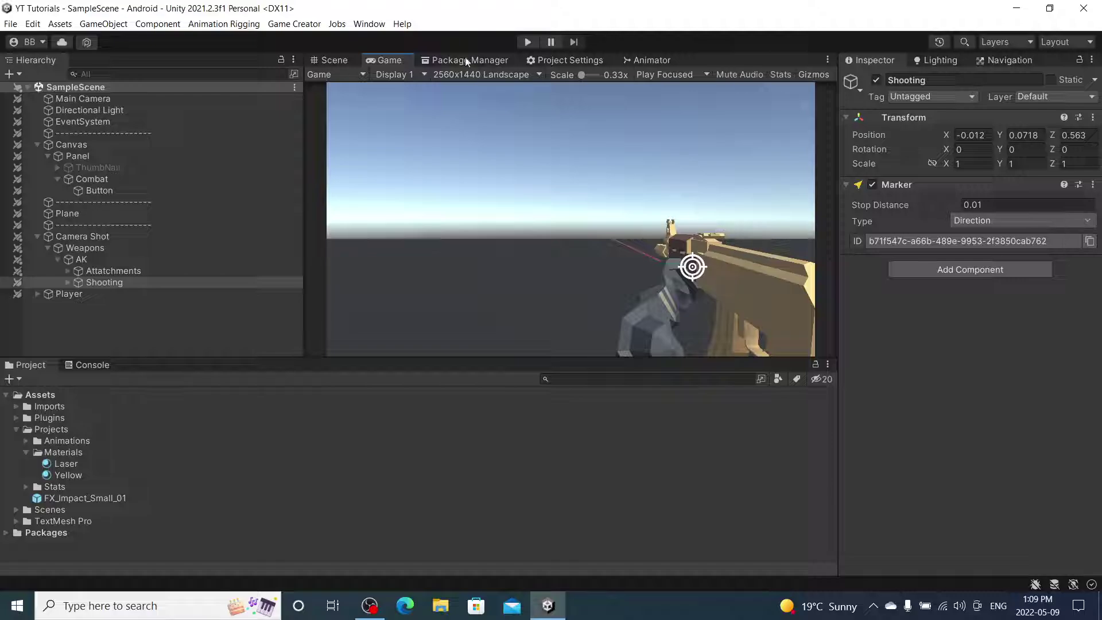
left_click(333, 64)
left_click(381, 60)
Rename the button under Combat as ButtonShoot.
left_click(117, 178)
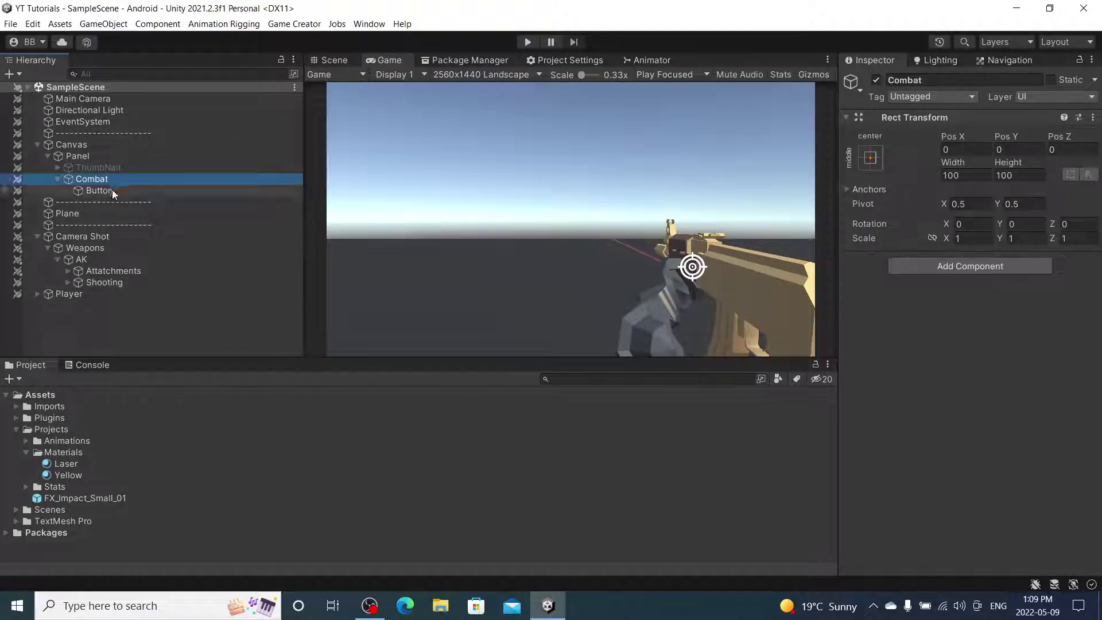
left_click(112, 190)
left_click(964, 81)
left_click(965, 81)
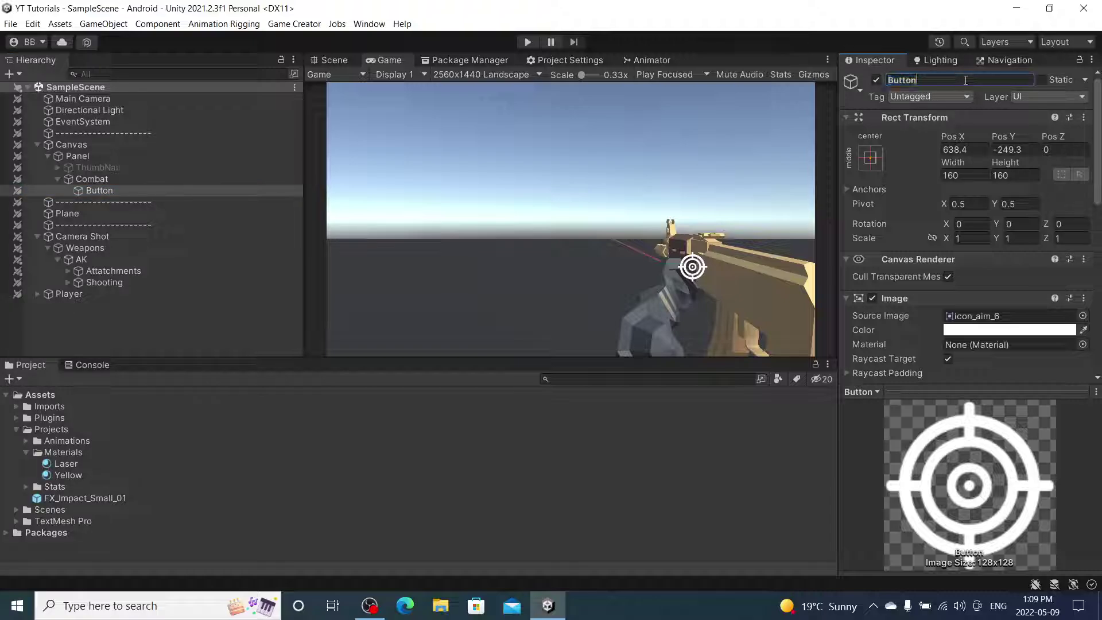
type("Shoot")
key("Return")
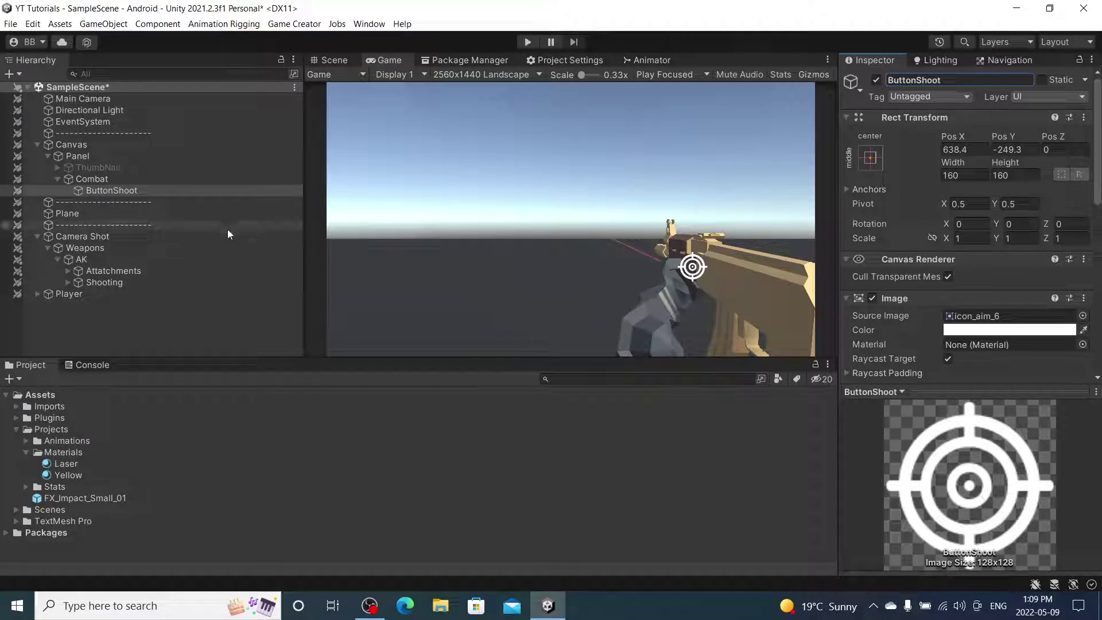
Duplicate ButtonShoot and rename the copy ButtonAim.
left_click(239, 191)
key("ctrl+d")
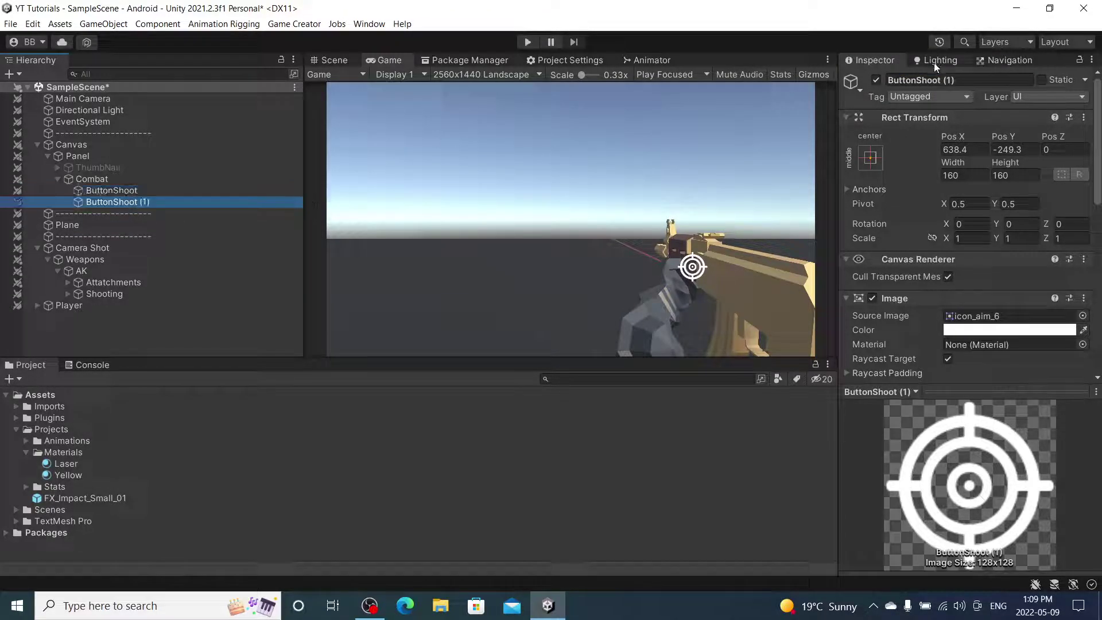
left_click(918, 81)
type("ButtonAim")
key("Return")
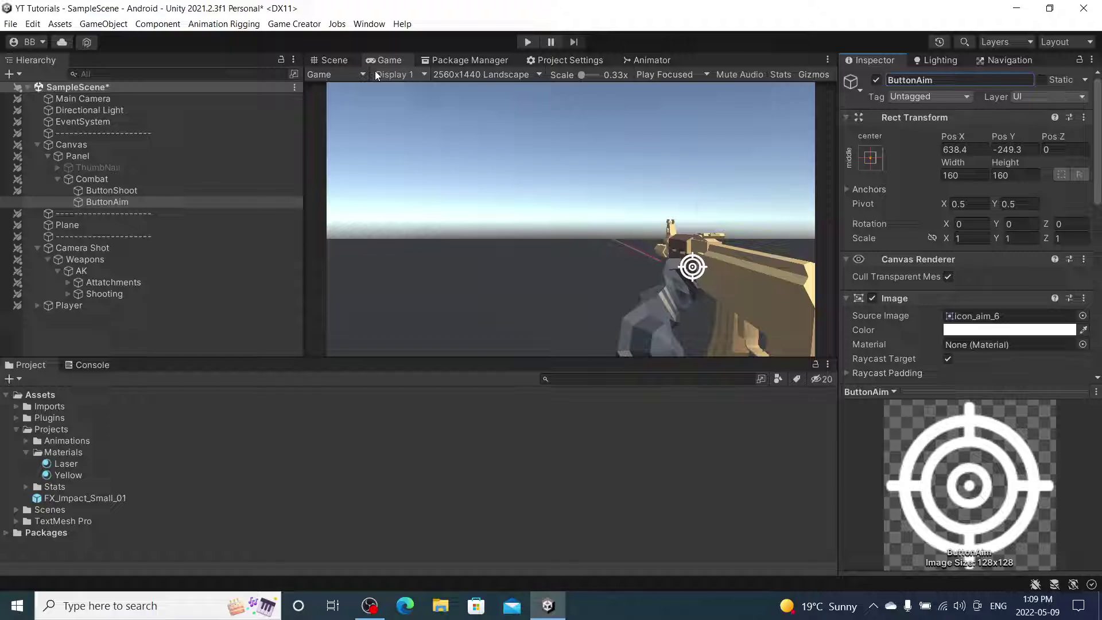
Move ButtonAim up and to the right of the shoot button, to about X 924, Y -69.
left_click(345, 61)
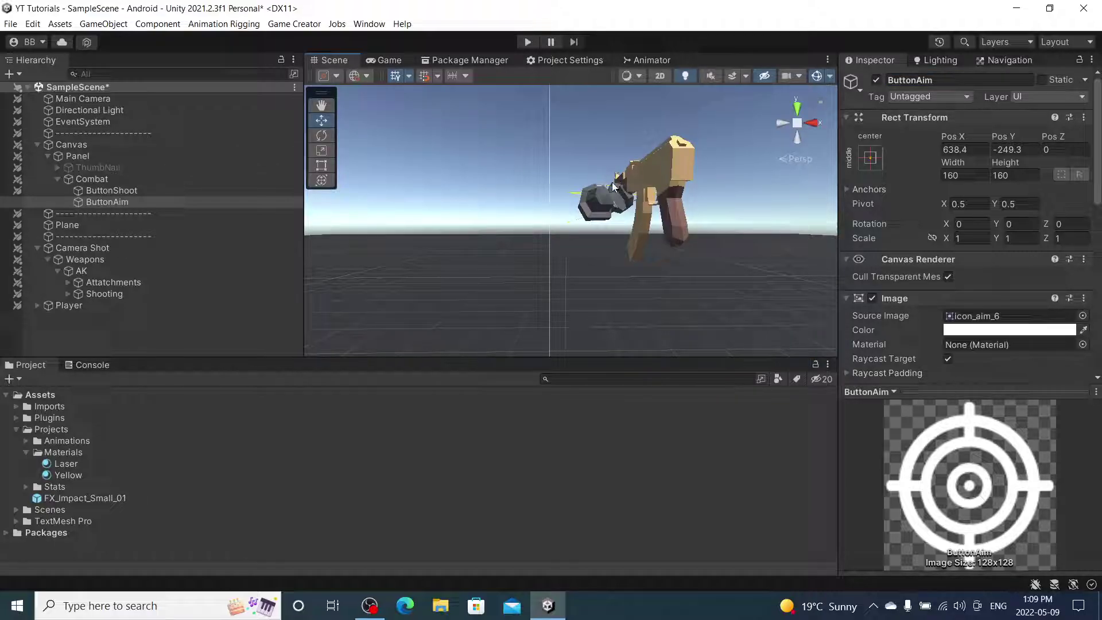
middle_click_drag(611, 181, 600, 192)
scroll(849, 264, "down", 10)
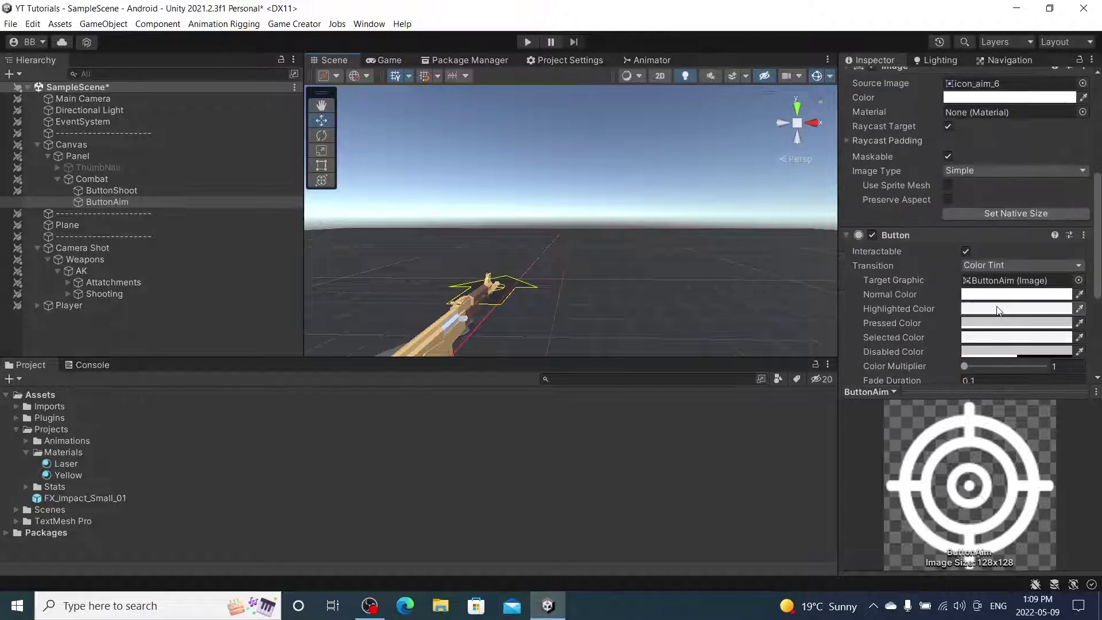
left_click(1081, 272)
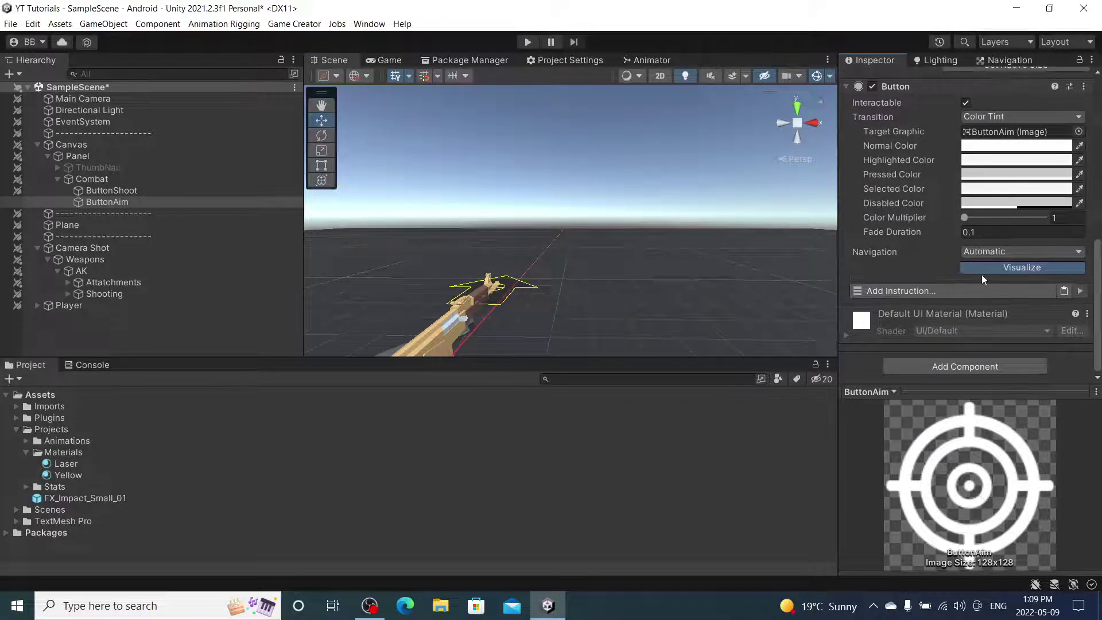
right_click_drag(486, 236, 475, 206)
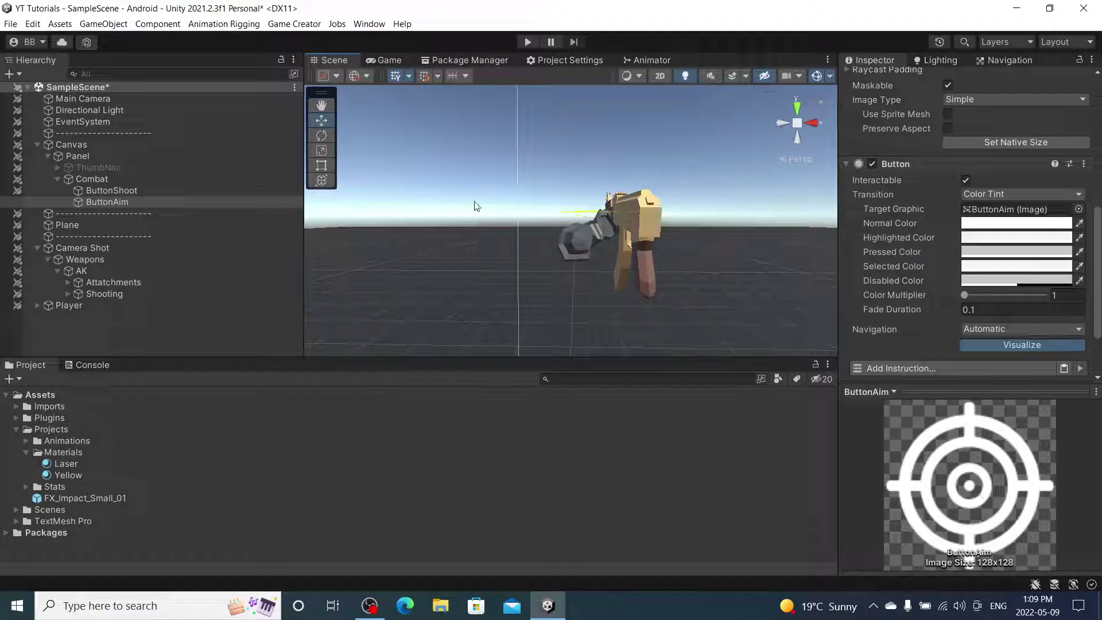
left_click(393, 62)
left_click(336, 61)
key("f")
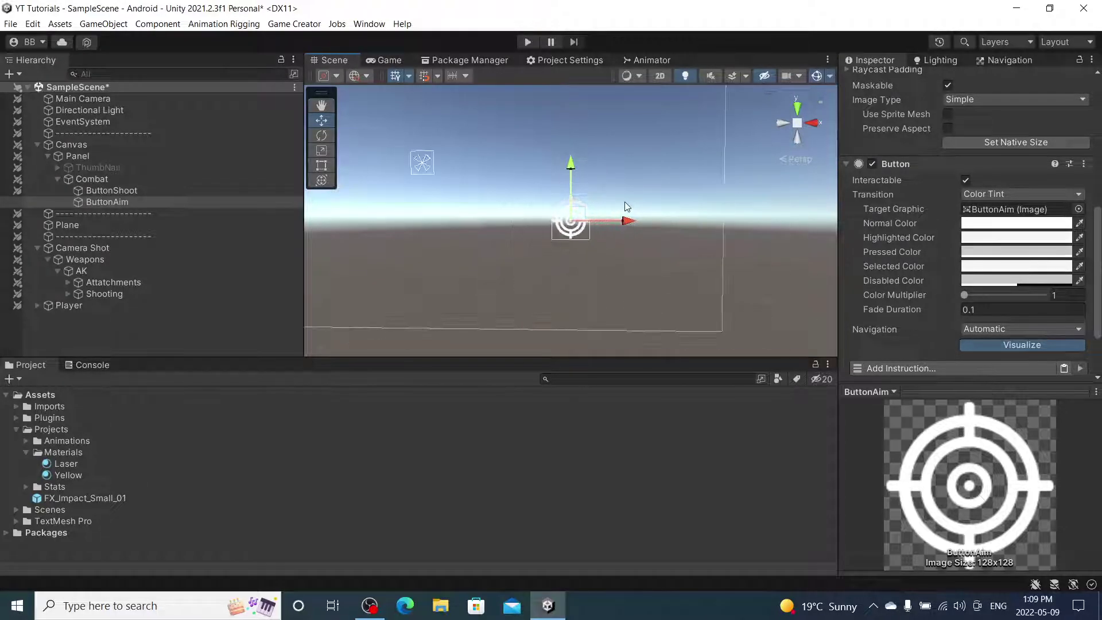
left_click_drag(592, 216, 653, 173)
Change ButtonAim's source image to the icon_aim_20 sprite and check it in the game view.
left_click(1078, 209)
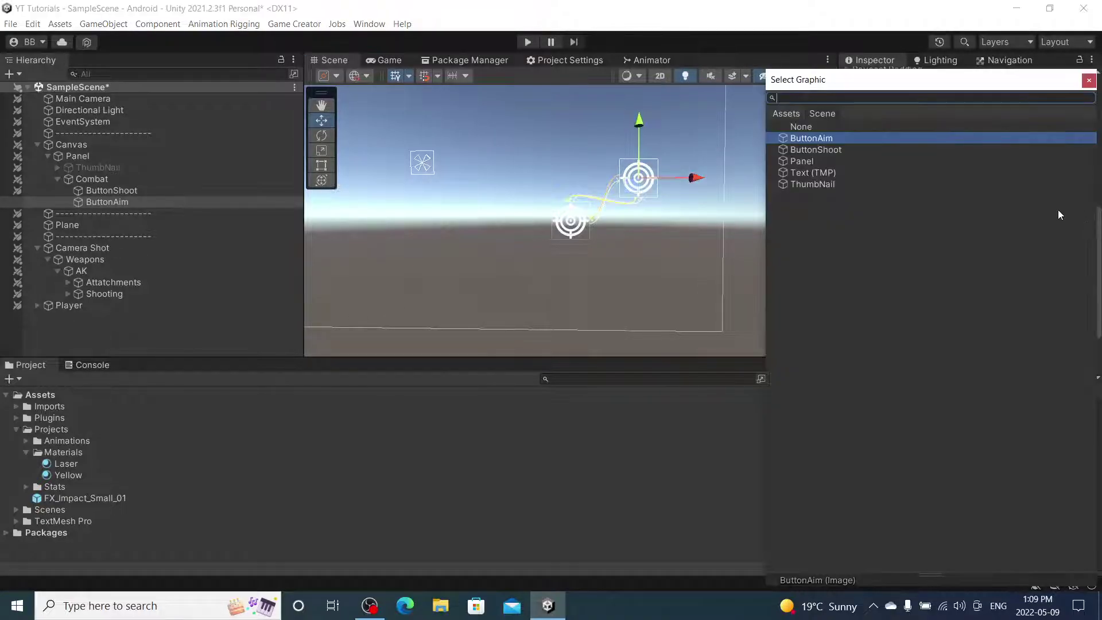
left_click(1089, 80)
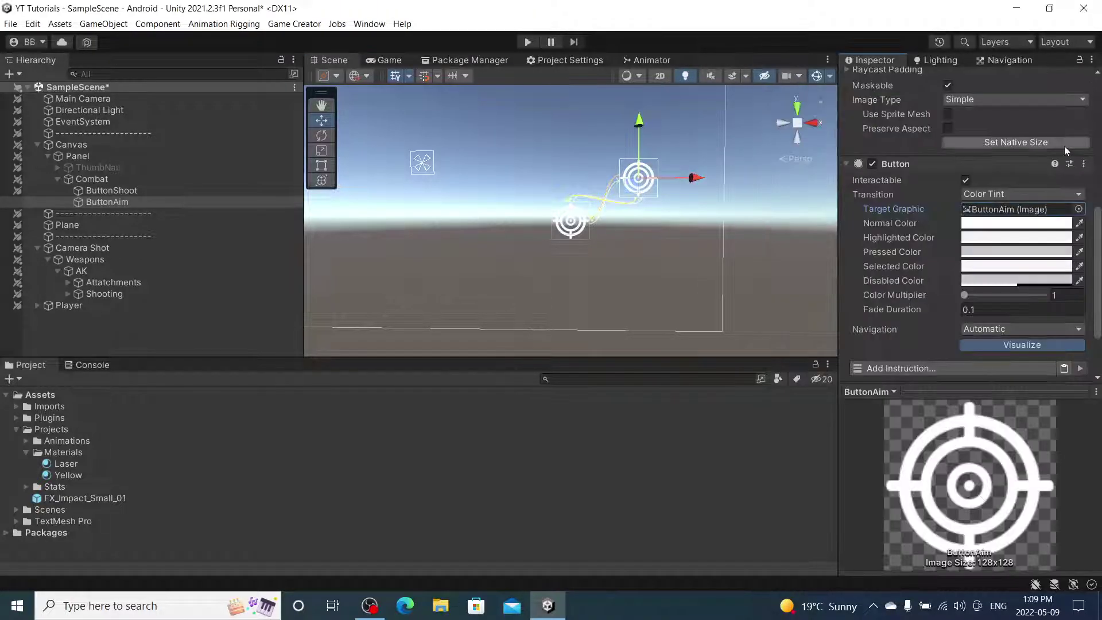
scroll(1034, 194, "up", 3)
left_click(1082, 167)
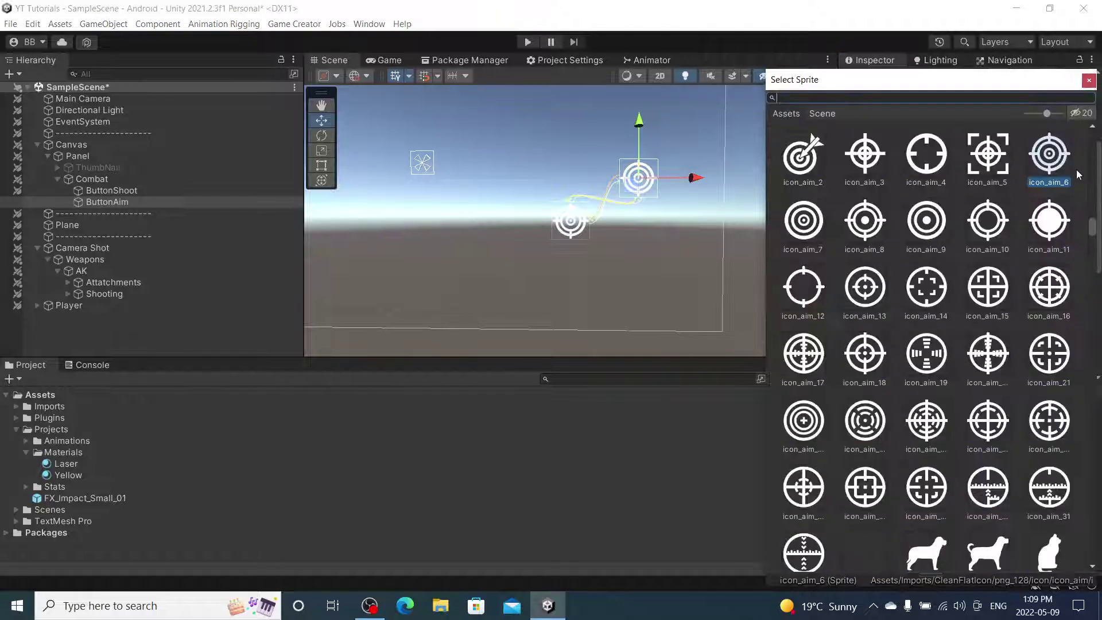
scroll(1001, 225, "up", 1)
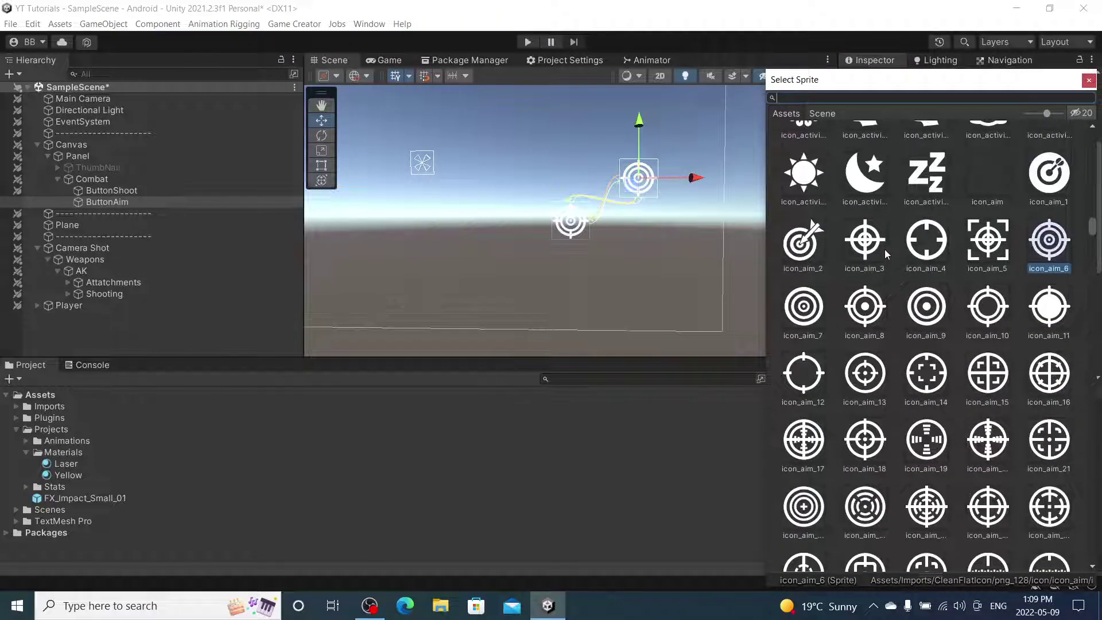
scroll(884, 249, "down", 1)
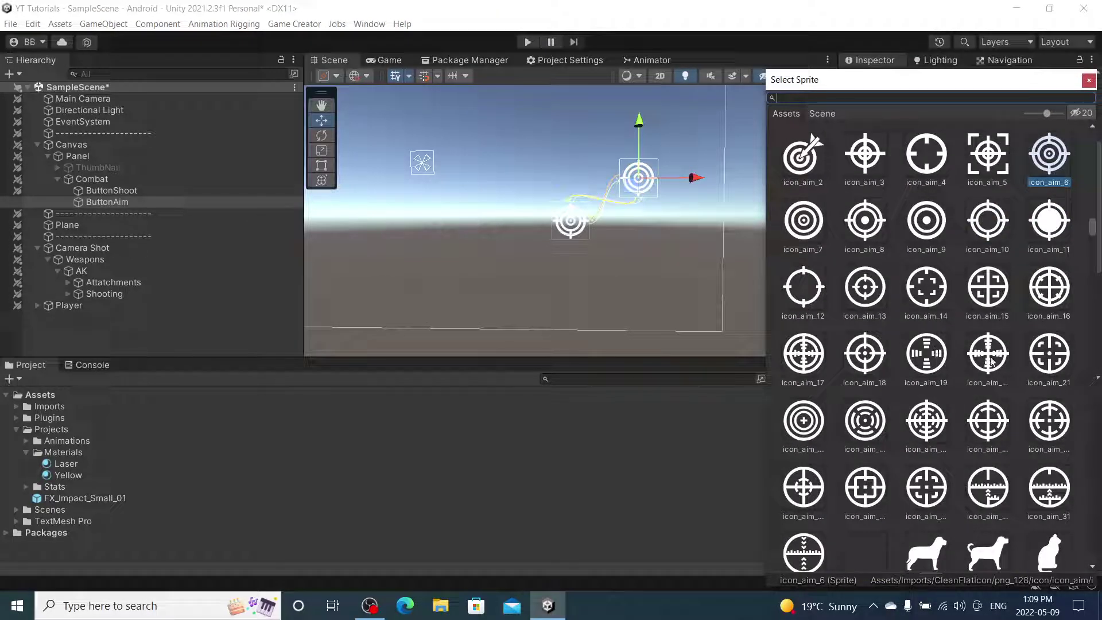
double_click(989, 357)
left_click(385, 60)
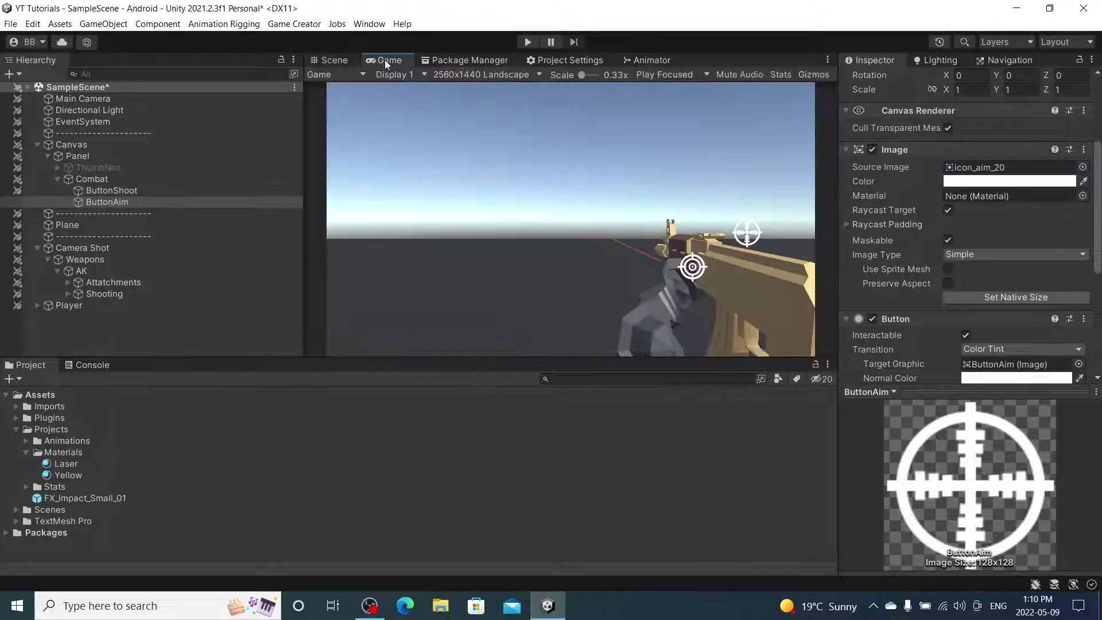
Set ButtonAim's width and height to 200.
left_click(348, 60)
scroll(981, 172, "up", 4)
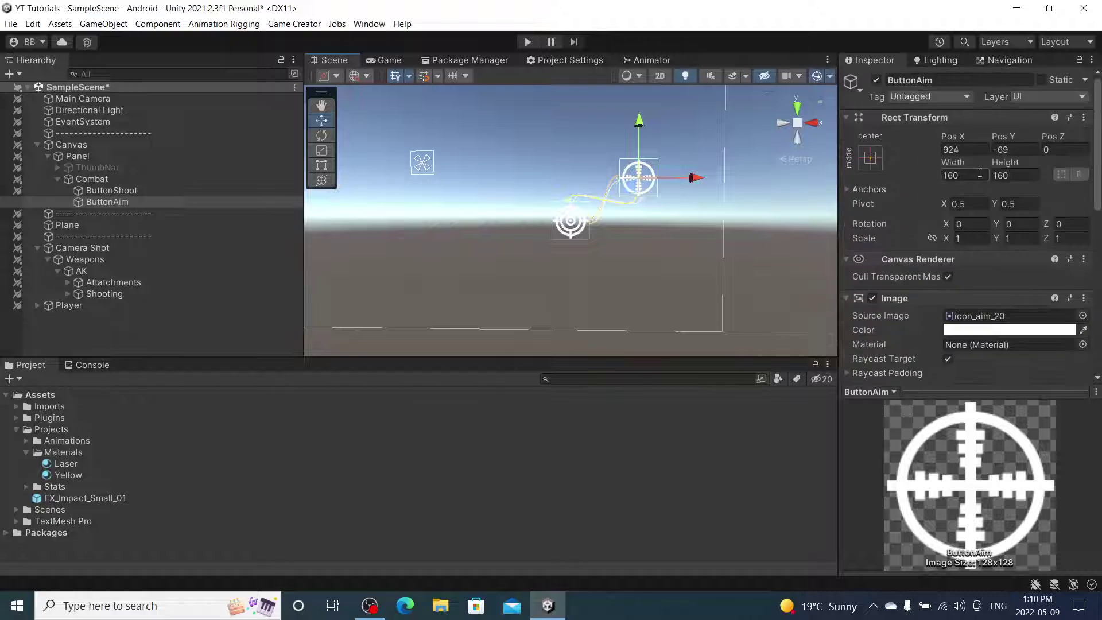
left_click(974, 176)
type("200")
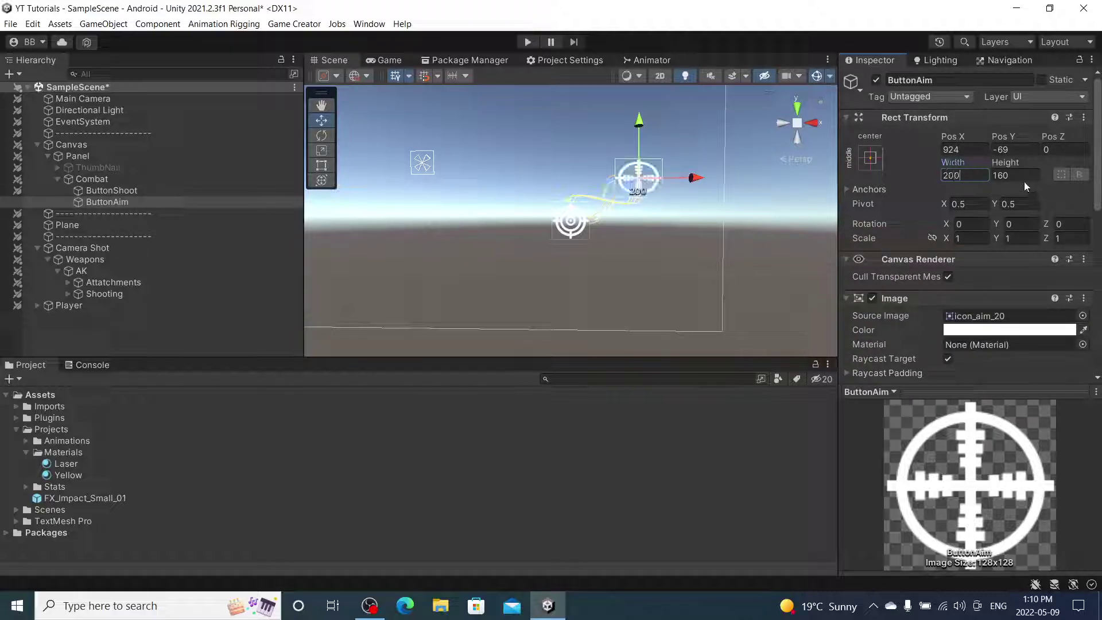
key("Tab")
type("200")
Run the game to check the aim button's placement on screen, and stop play mode.
left_click(394, 61)
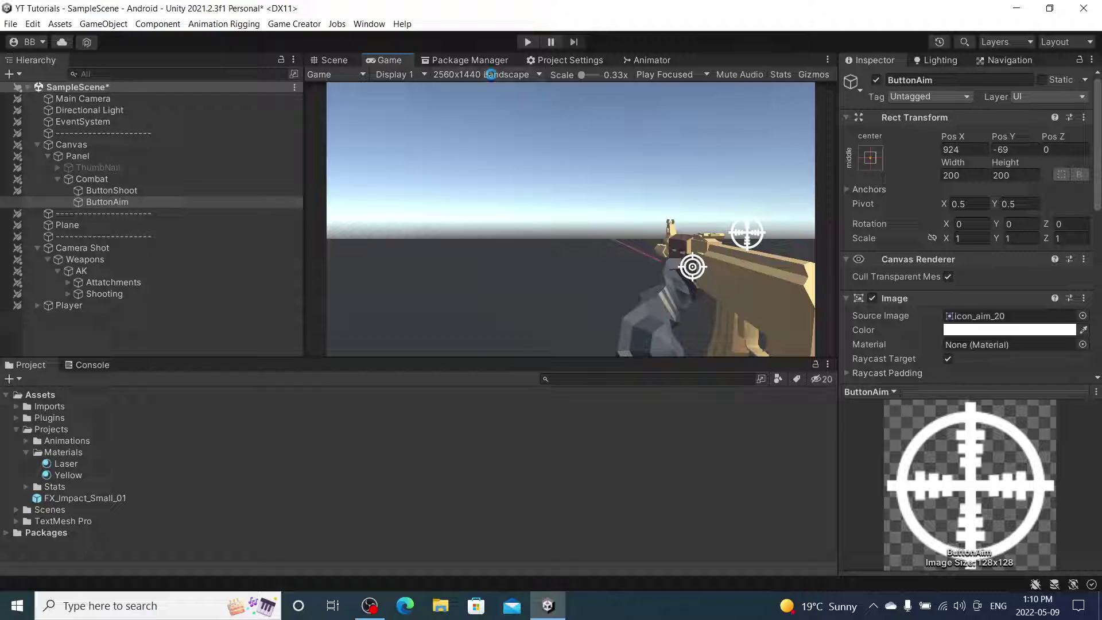
left_click(527, 42)
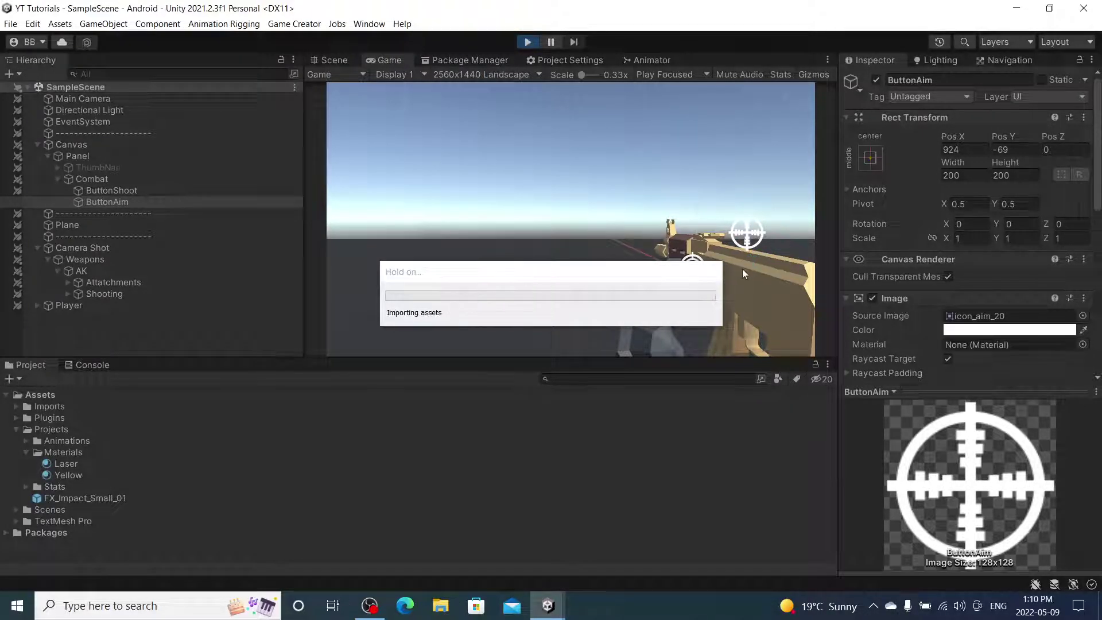
left_click(527, 41)
Raise ButtonAim to a Pos Y of -33.95 and save the scene.
left_click_drag(1003, 136, 751, 155)
left_click(605, 186)
key("ctrl+s")
left_click(334, 61)
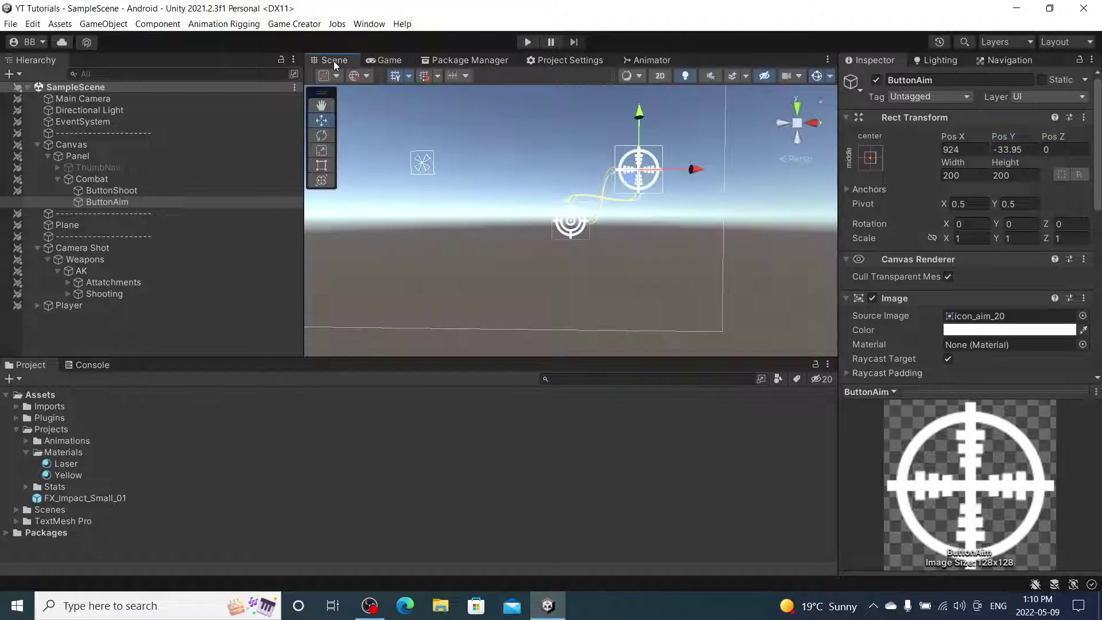
Switch the transform gizmo's handle position to pivot and frame the Weapons object in the scene.
left_click(154, 247)
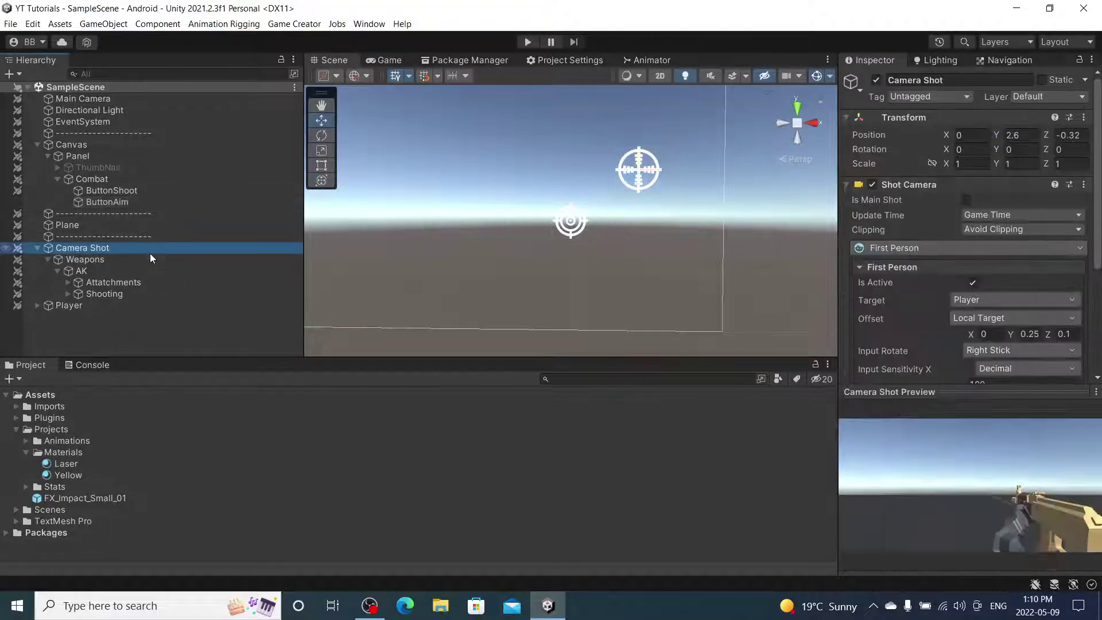
left_click(147, 260)
key("f")
left_click_drag(582, 198, 417, 117, "alt")
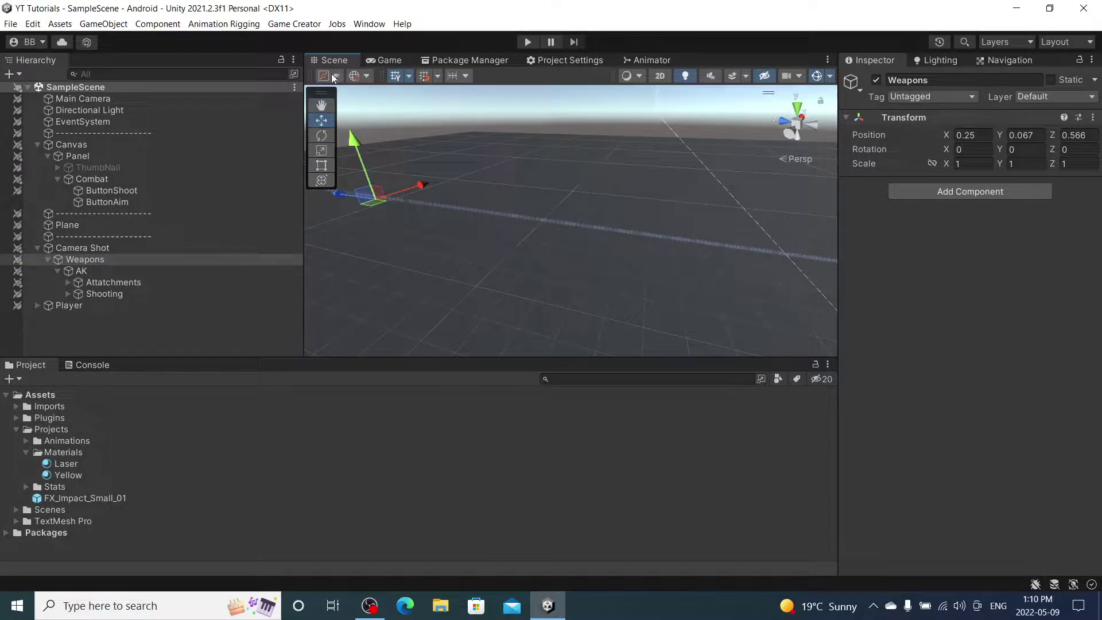
left_click(333, 78)
left_click(347, 106)
left_click_drag(610, 273, 253, 161, "alt")
left_click(126, 252)
left_click_drag(374, 259, 192, 283, "alt")
left_click(189, 259)
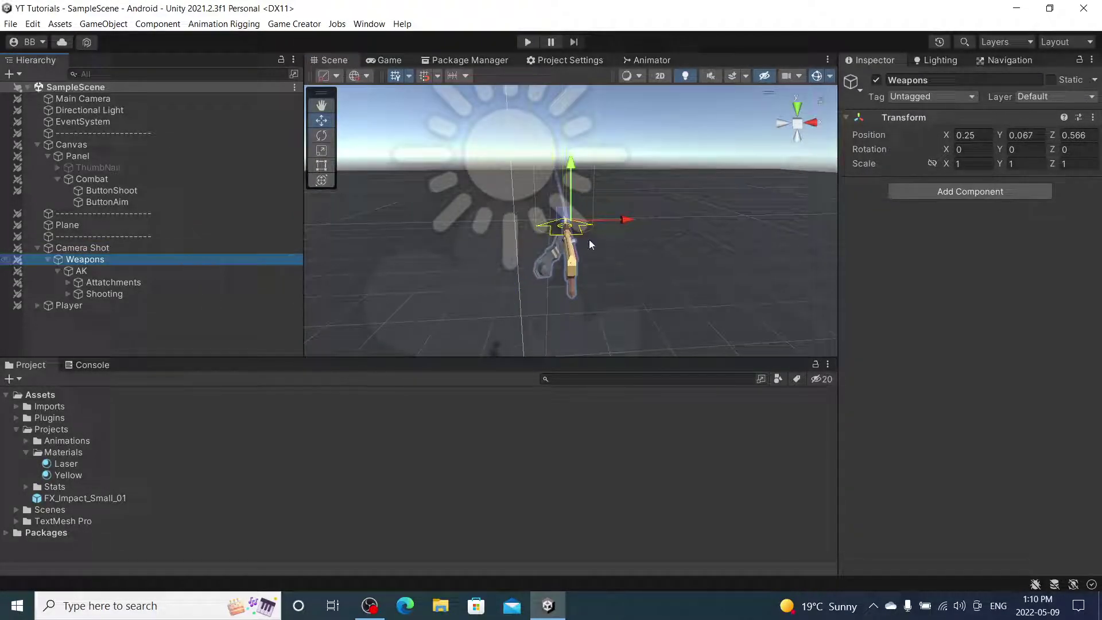
Create an empty child object named NormalPosition under Weapons.
left_click(48, 259)
left_click(105, 249)
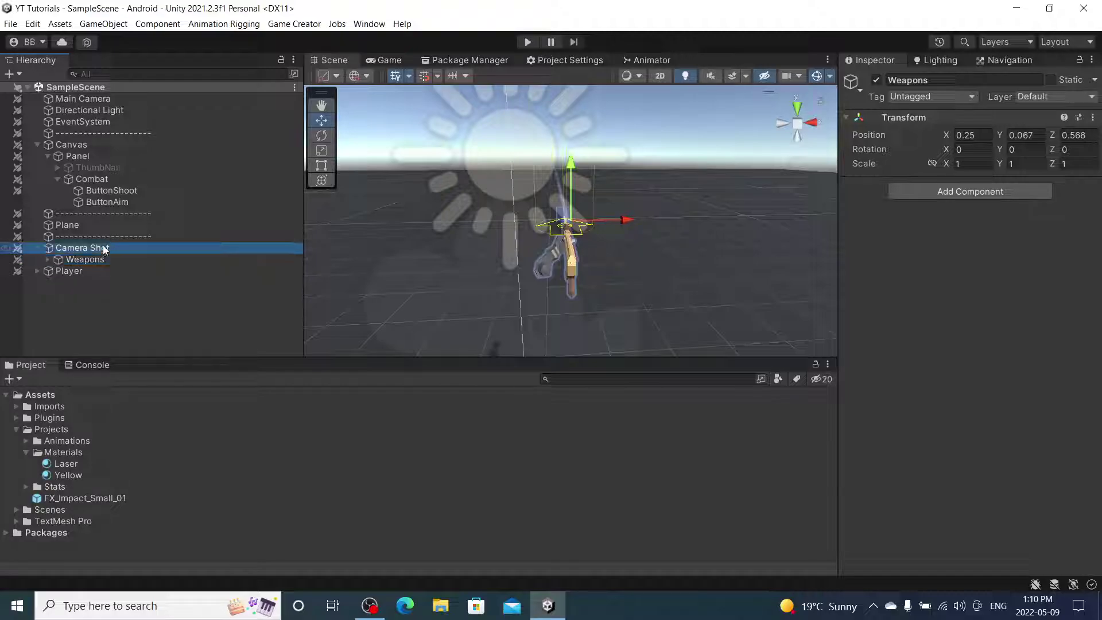
left_click(99, 263)
right_click(98, 263)
left_click(192, 358)
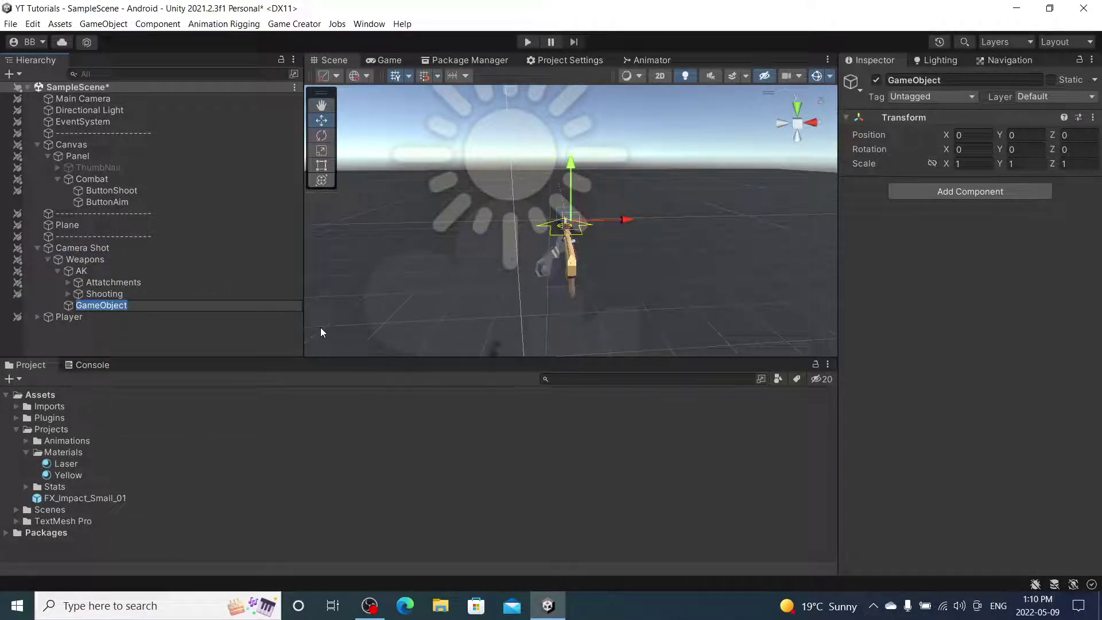
type("Normal")
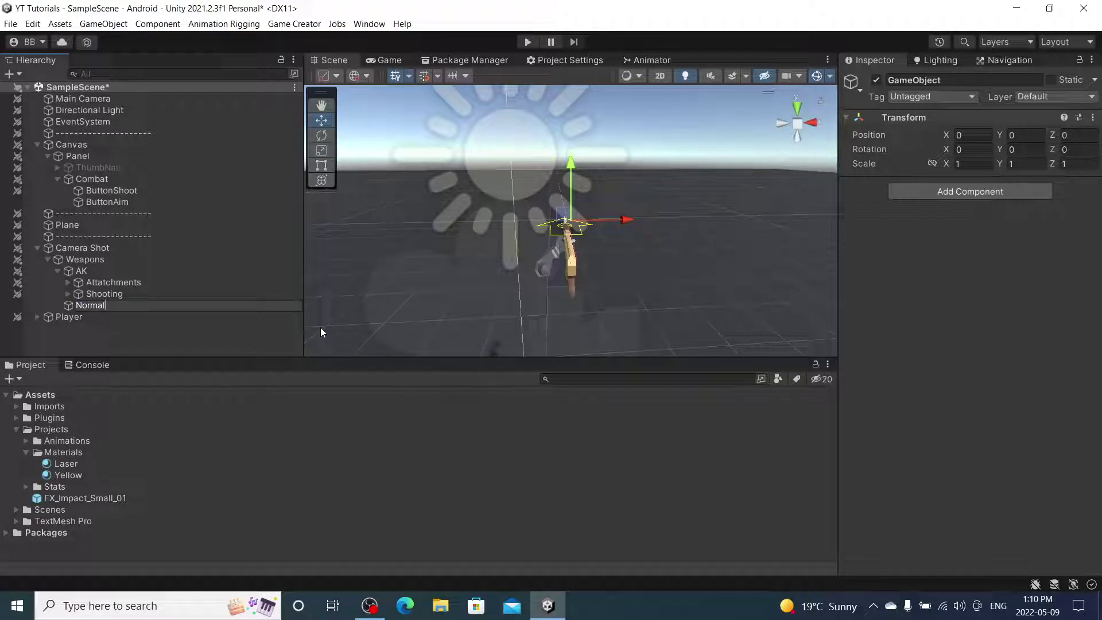
type("Position")
key("Return")
Add a Marker component to NormalPosition.
left_click(974, 191)
type("mark")
left_click(941, 245)
Duplicate NormalPosition with its Marker and rename the copy AimPosition.
scroll(696, 238, "up", 5)
left_click_drag(692, 246, 472, 234, "alt")
left_click(179, 307)
key("ctrl+d")
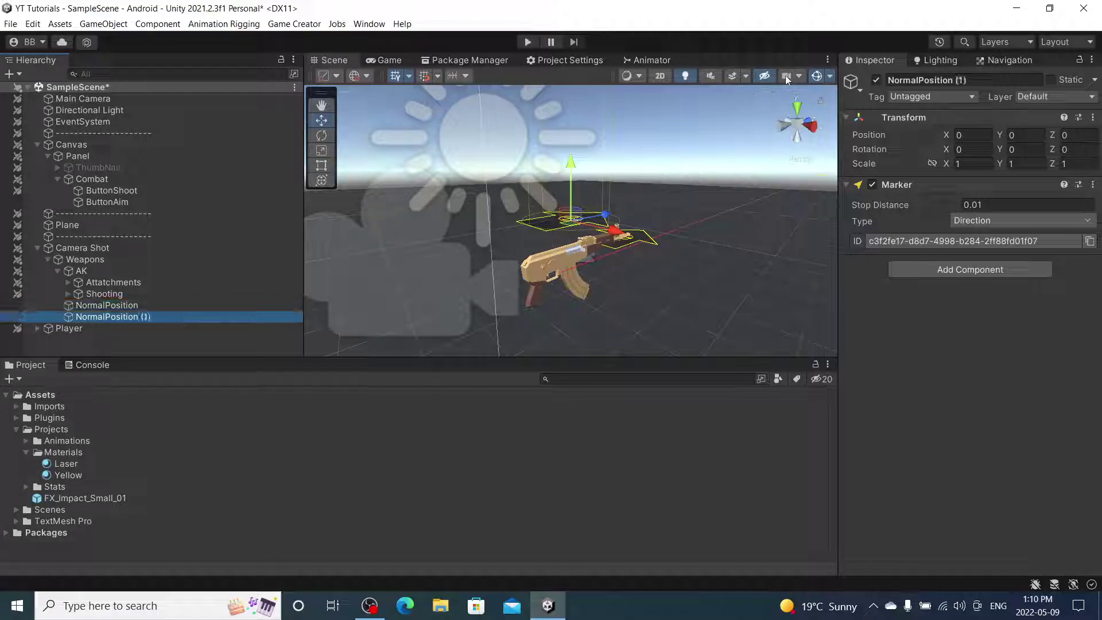
left_click(925, 79)
type("Aim")
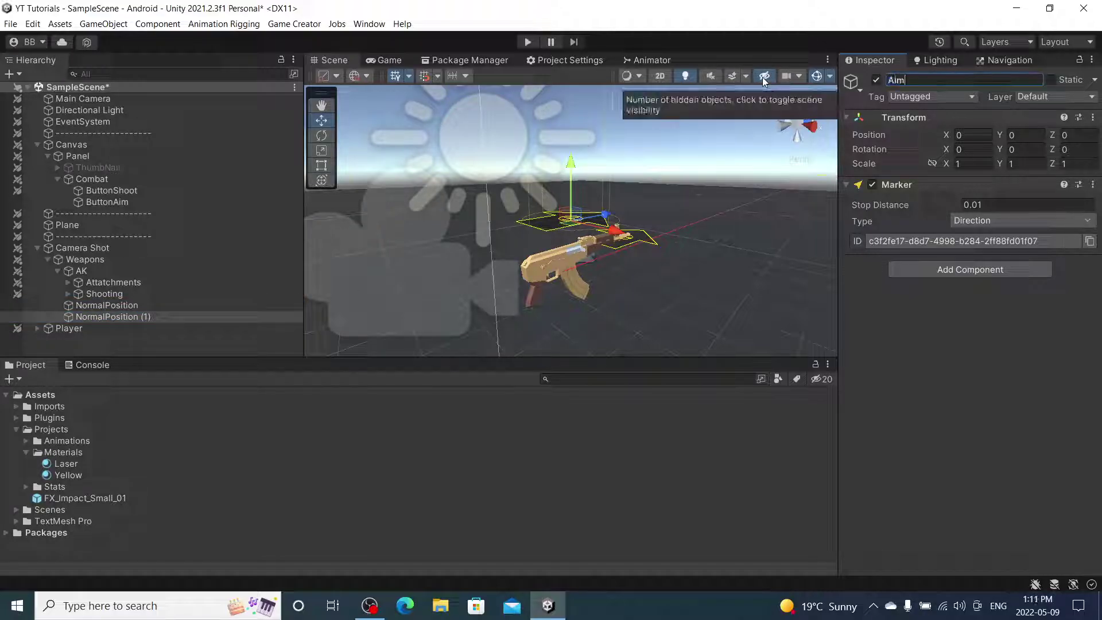
type("Position")
key("Return")
Move AimPosition sideways from the rifle toward the camera's centre line, to an X position of about -0.256.
left_click_drag(631, 287, 681, 258, "alt")
left_click_drag(620, 228, 563, 239)
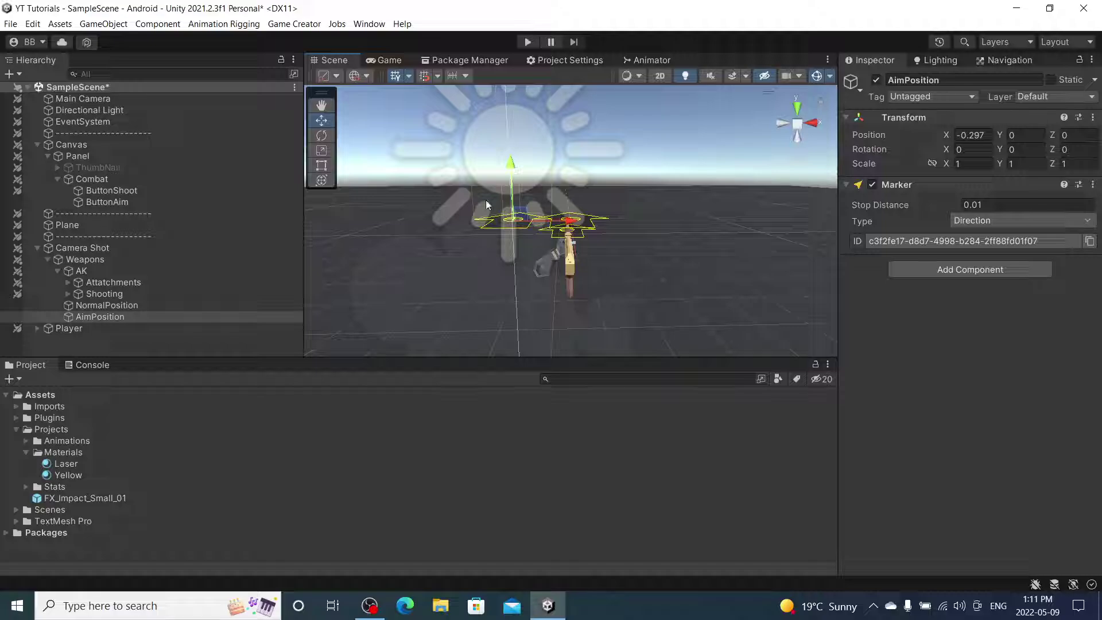
left_click(387, 61)
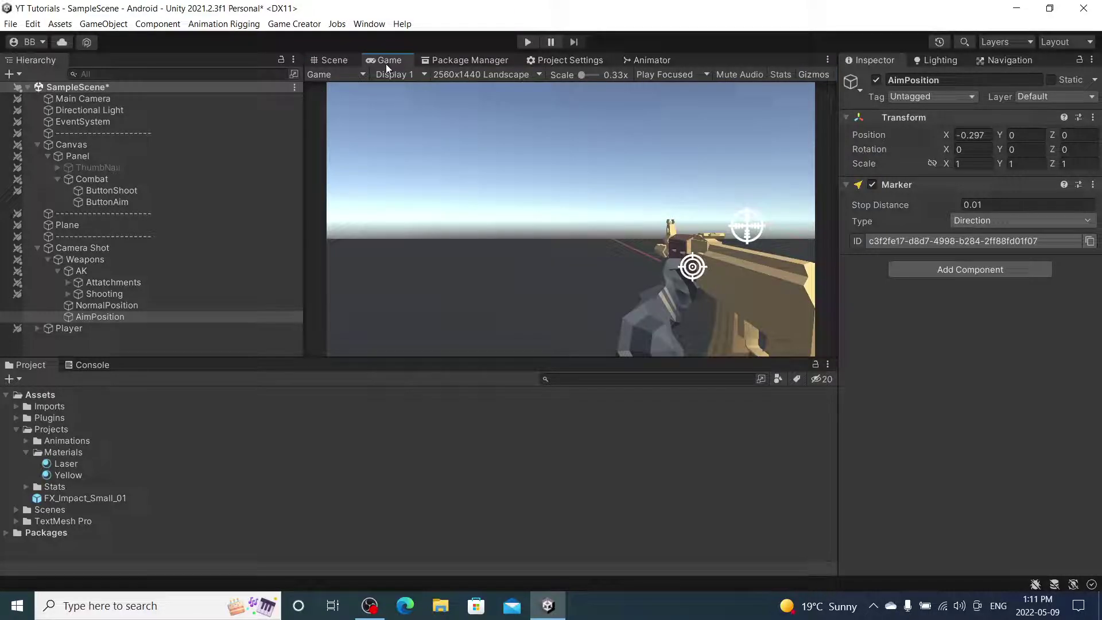
left_click(342, 62)
middle_click_drag(600, 208, 650, 188)
left_click_drag(590, 204, 596, 202)
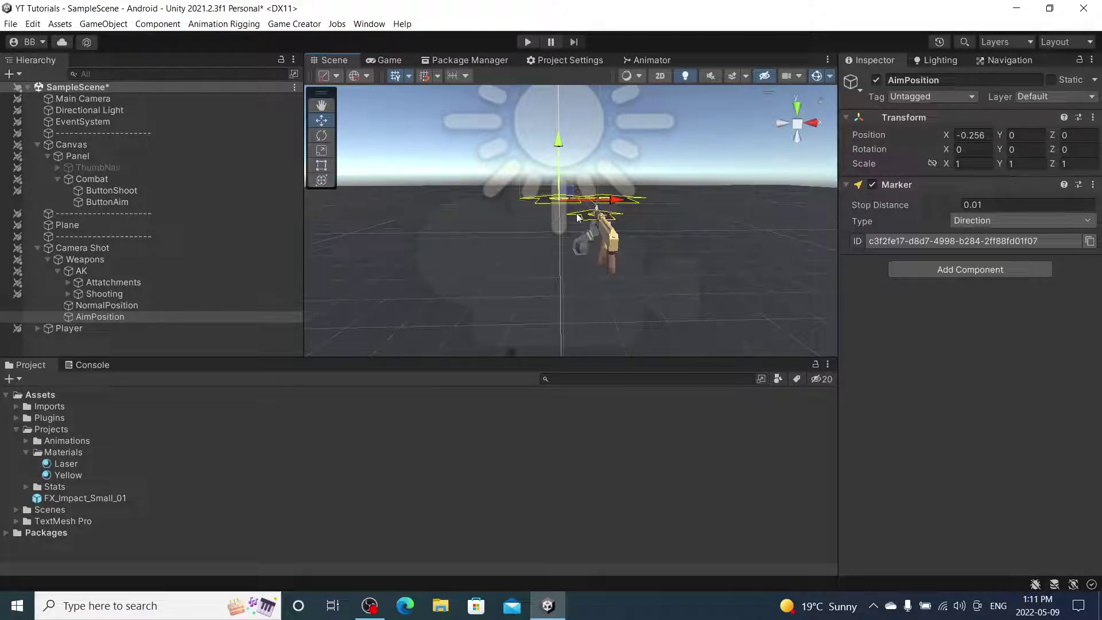
Clear the selection and examine how the NormalPosition and AimPosition markers sit around the AK.
left_click(402, 256)
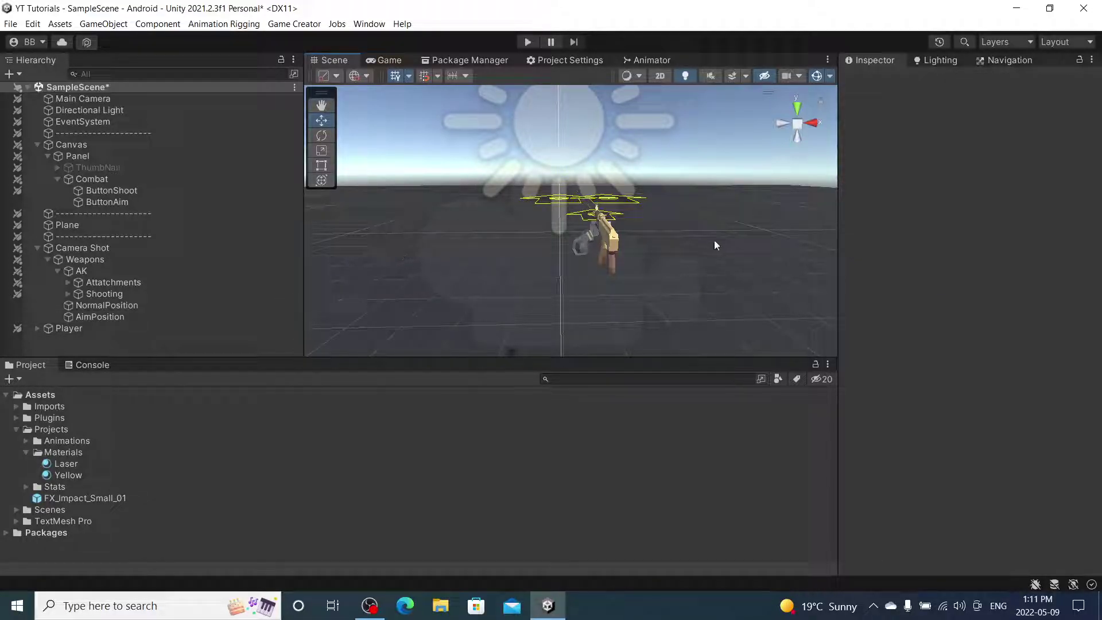
scroll(633, 247, "up", 3)
scroll(631, 244, "up", 3)
middle_click_drag(629, 218, 624, 344)
scroll(624, 336, "down", 3)
middle_click_drag(534, 287, 526, 181)
middle_click_drag(595, 143, 591, 232)
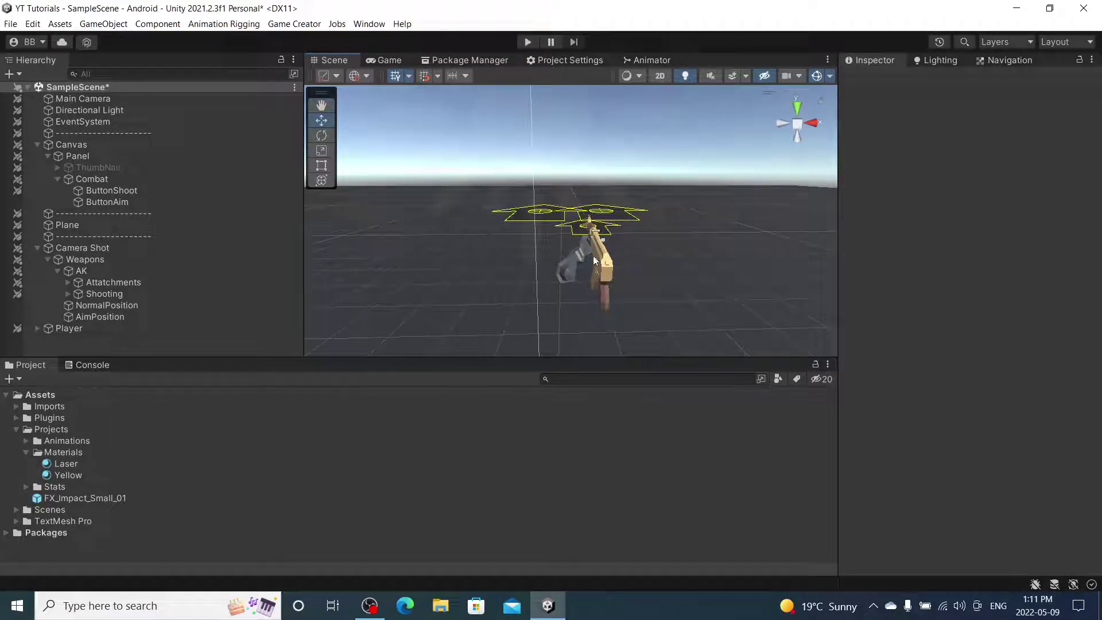
Check the rifle in the Game view, return to the Scene view and save the scene.
left_click(390, 61)
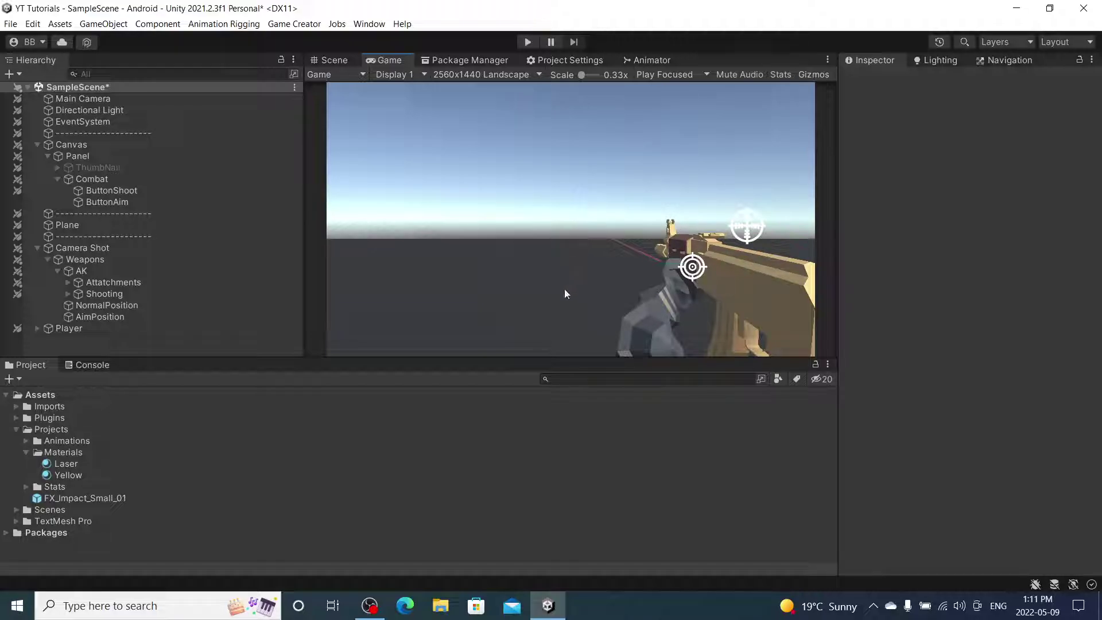
left_click(342, 63)
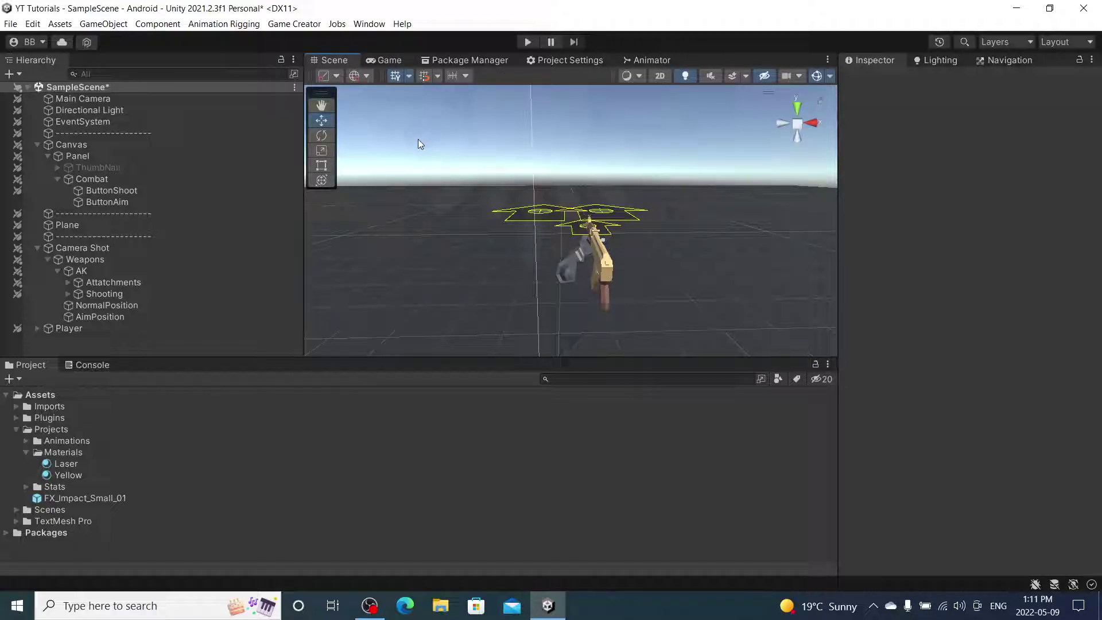
key("ctrl+s")
mouse_move(449, 170)
middle_mouse_down()
mouse_move(510, 103)
mouse_move(467, 180)
mouse_move(469, 163)
middle_mouse_up()
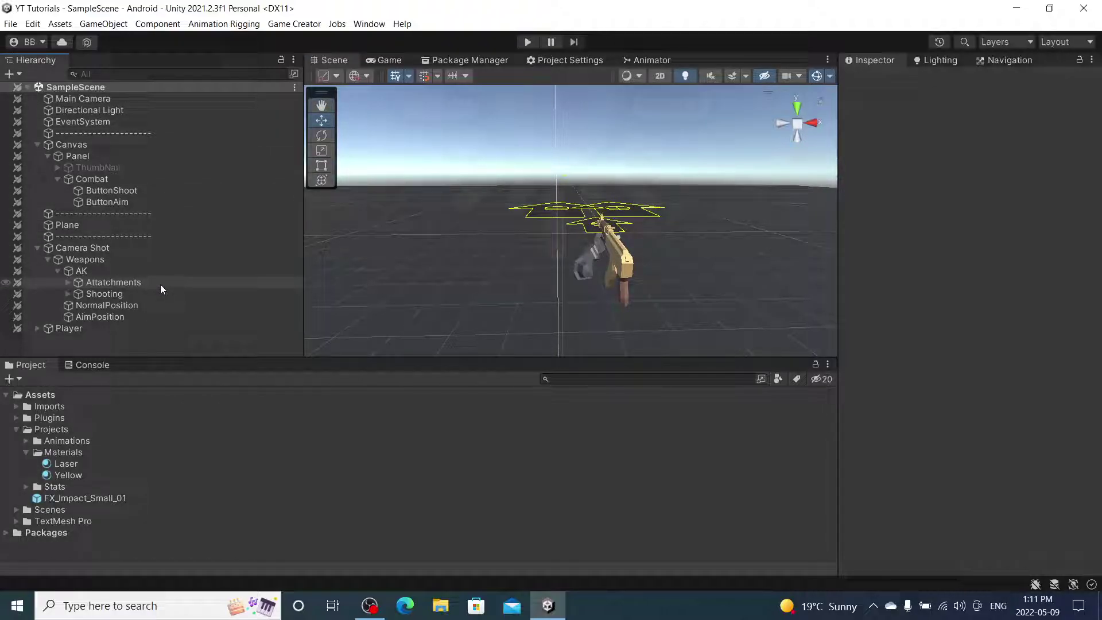
Move NormalPosition and AimPosition out of the AK so they sit directly under Camera Shot, above Weapons.
left_click(165, 263)
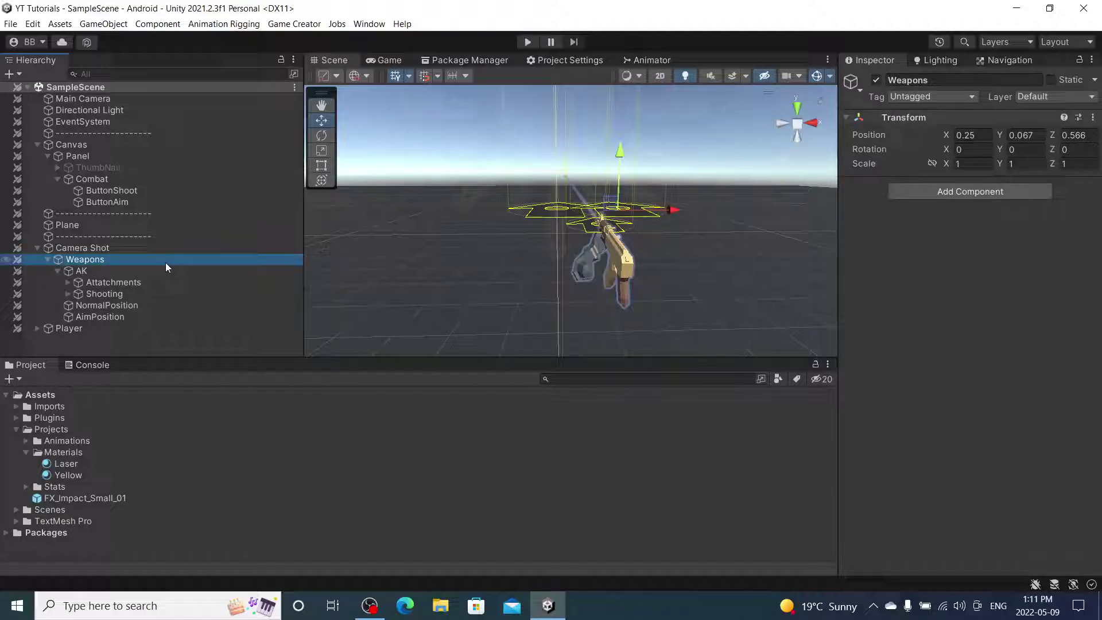
left_click(97, 306)
left_click(100, 317, "shift")
left_click_drag(100, 317, 95, 256)
left_click(97, 284)
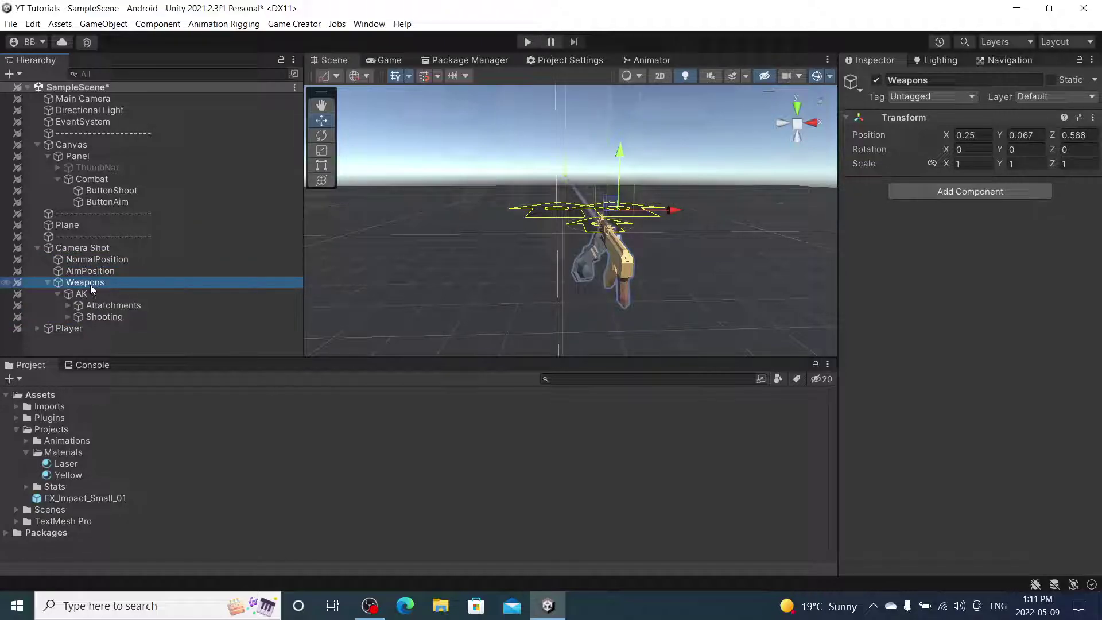
Make Weapons a child of AimPosition and set its position to 0, 0, 0.
left_click(48, 283)
mouse_move(81, 284)
left_mouse_down()
mouse_move(88, 259)
mouse_move(94, 283)
left_mouse_up()
left_click(964, 135)
type("0")
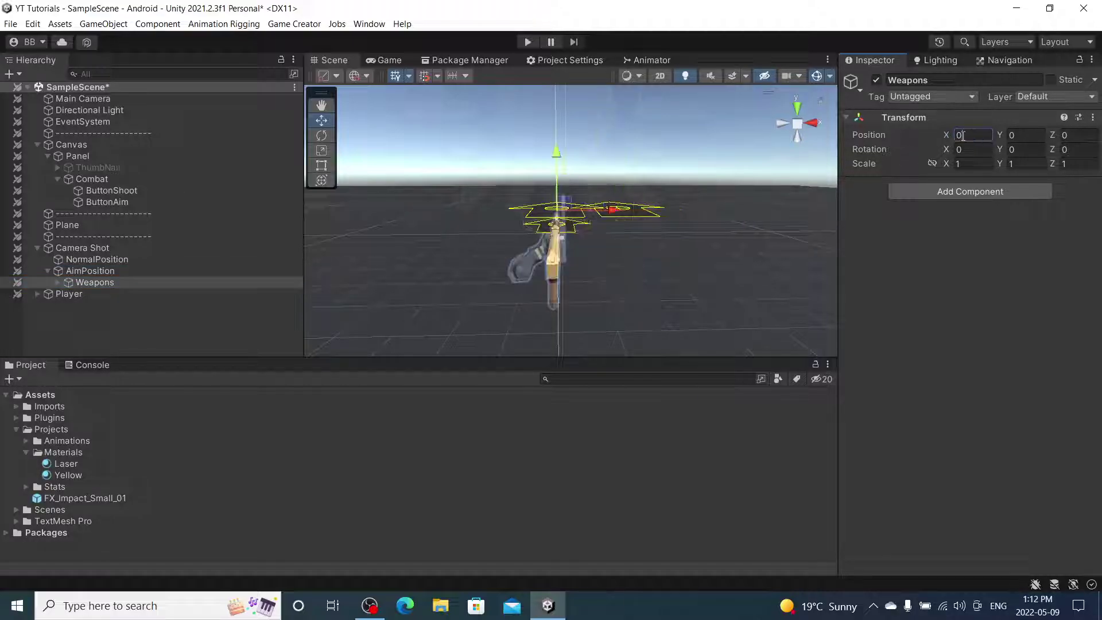
Select AimPosition and dock the Game view beside the Inspector so the Scene and Game views show together.
left_click(397, 64)
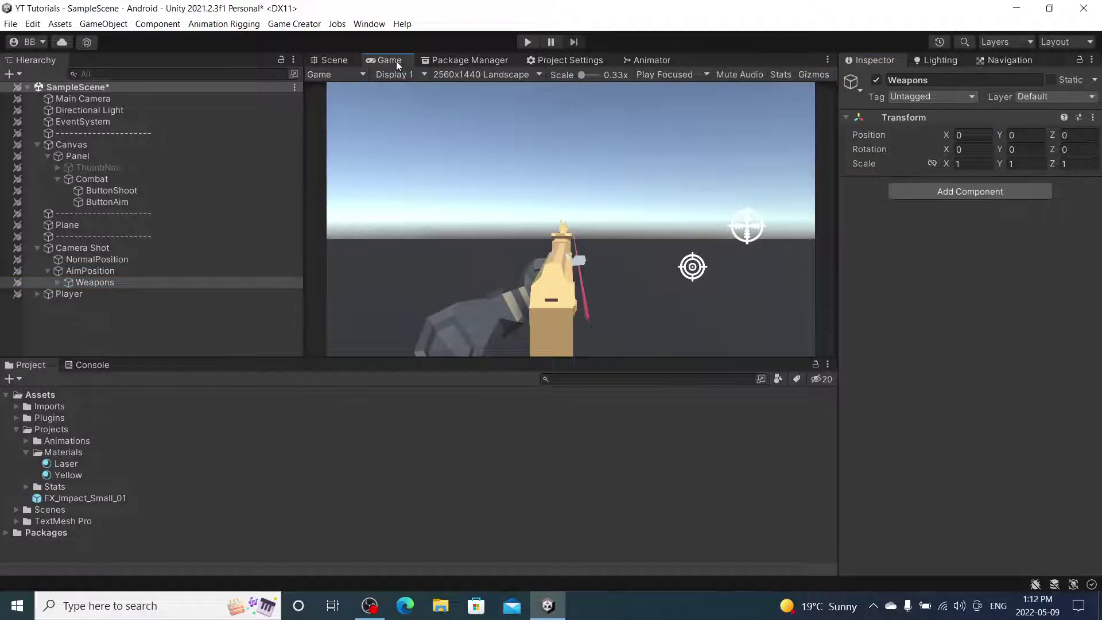
left_click(177, 270)
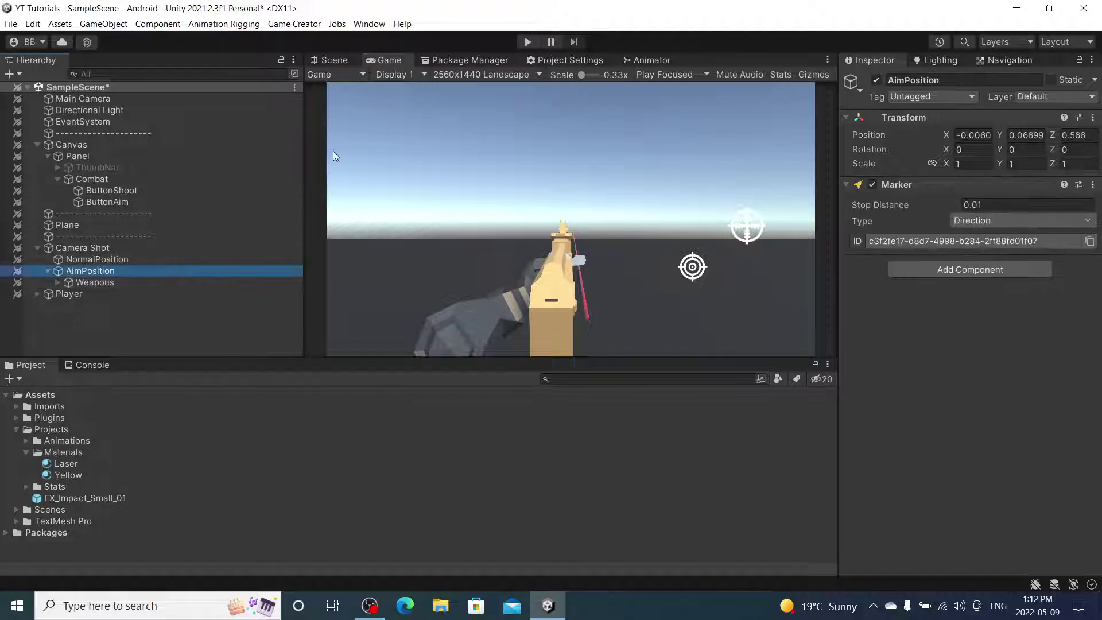
left_click(346, 59)
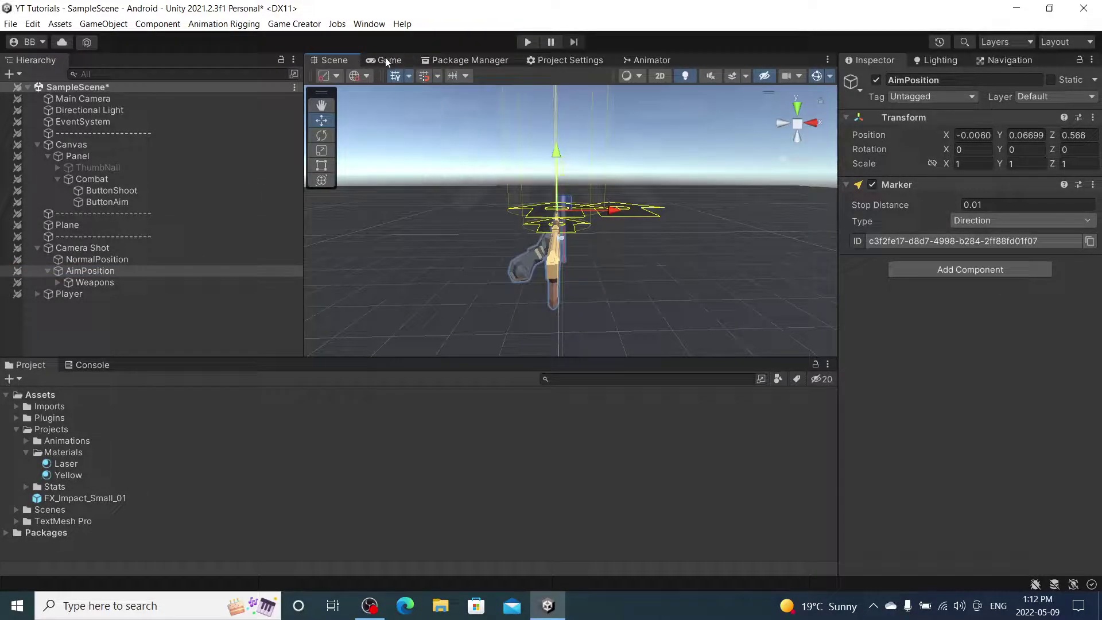
left_click_drag(384, 60, 843, 54)
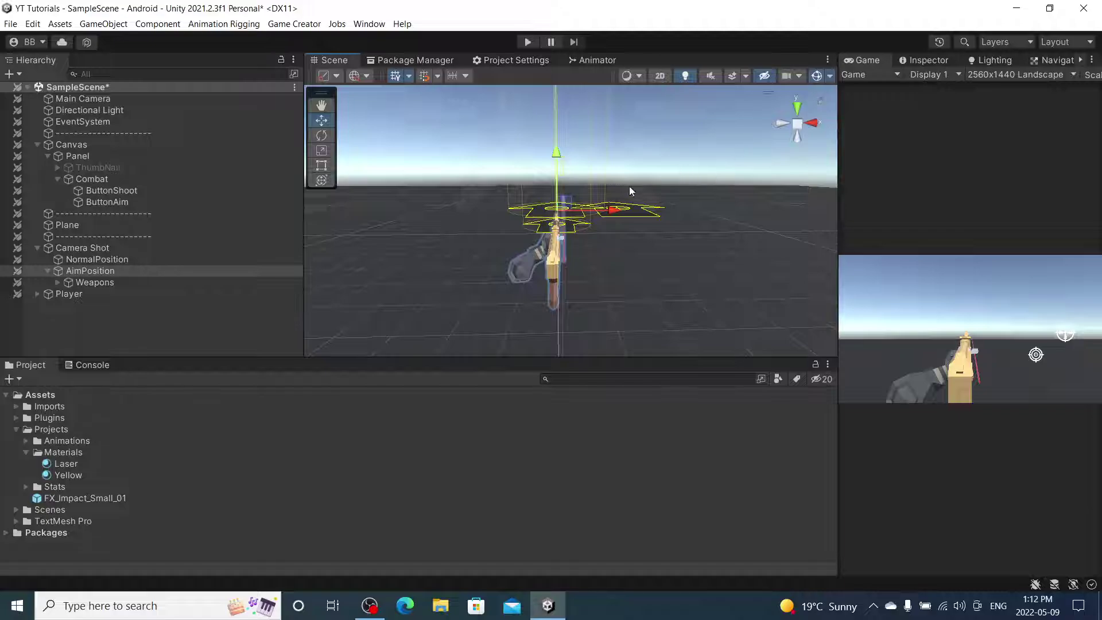
Move AimPosition forward and slightly down and sideways until the rifle lines up with the centre of the Game view.
left_click_drag(605, 212, 570, 204)
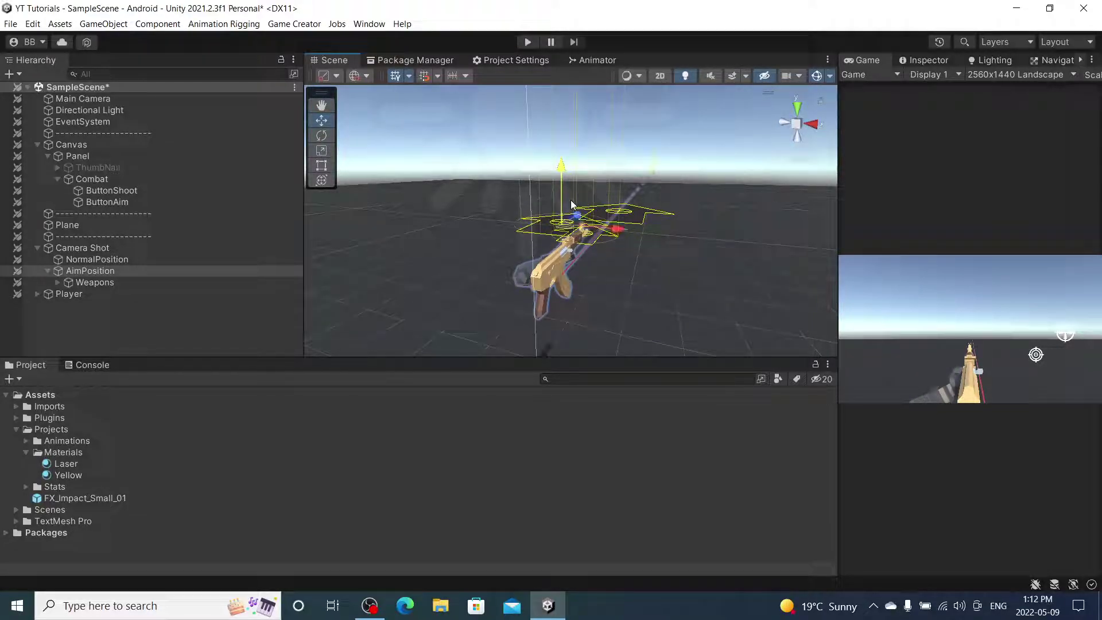
left_click(599, 222)
key("ctrl+z")
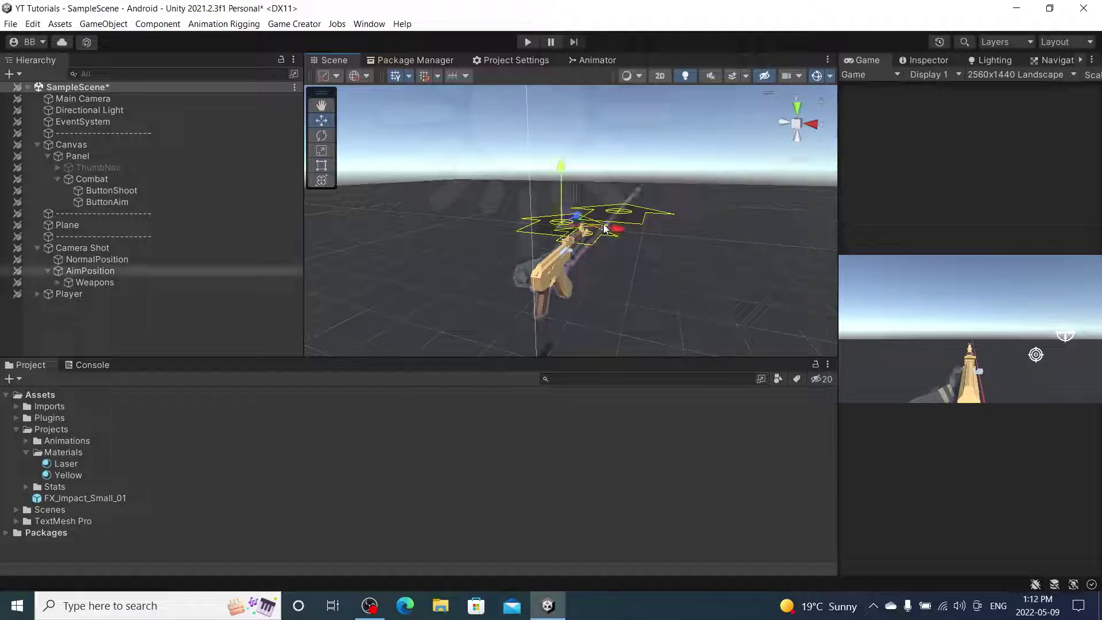
left_click_drag(604, 229, 606, 232)
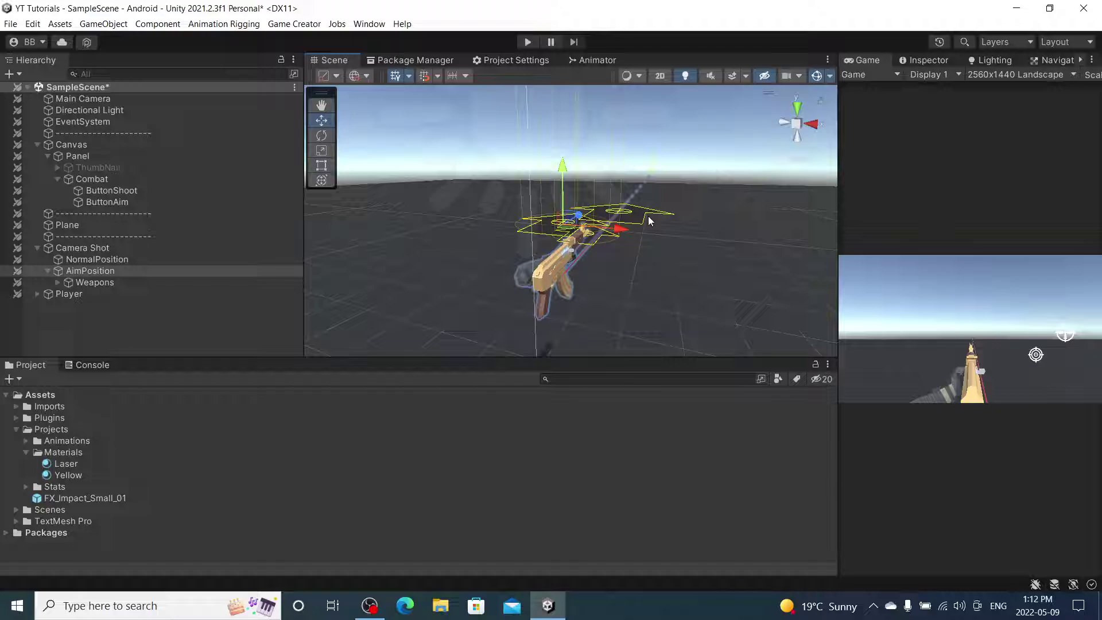
Make Weapons a child of NormalPosition and set its position to 0, 0, 0.
left_click(156, 286)
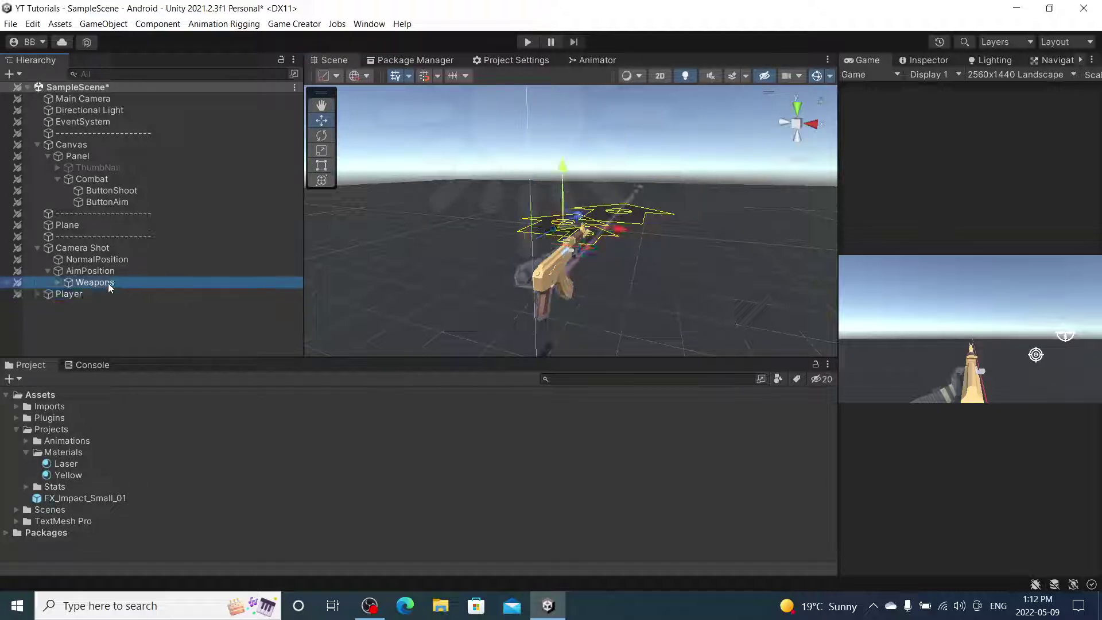
left_click_drag(107, 284, 118, 259)
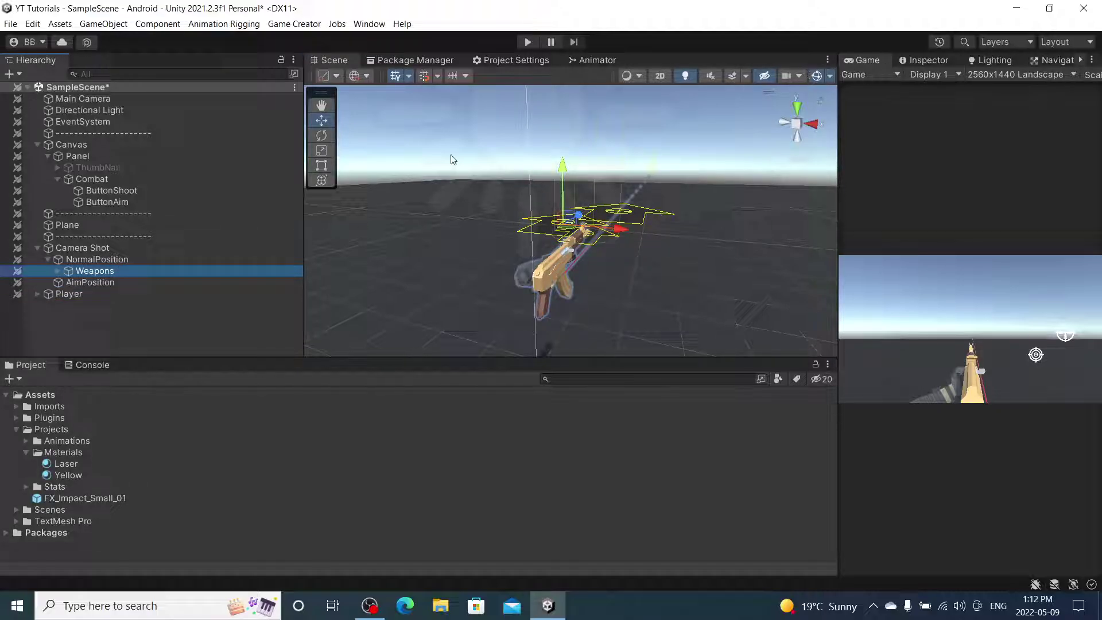
left_click(918, 59)
left_click(983, 134)
type("0")
key("Tab")
type("0")
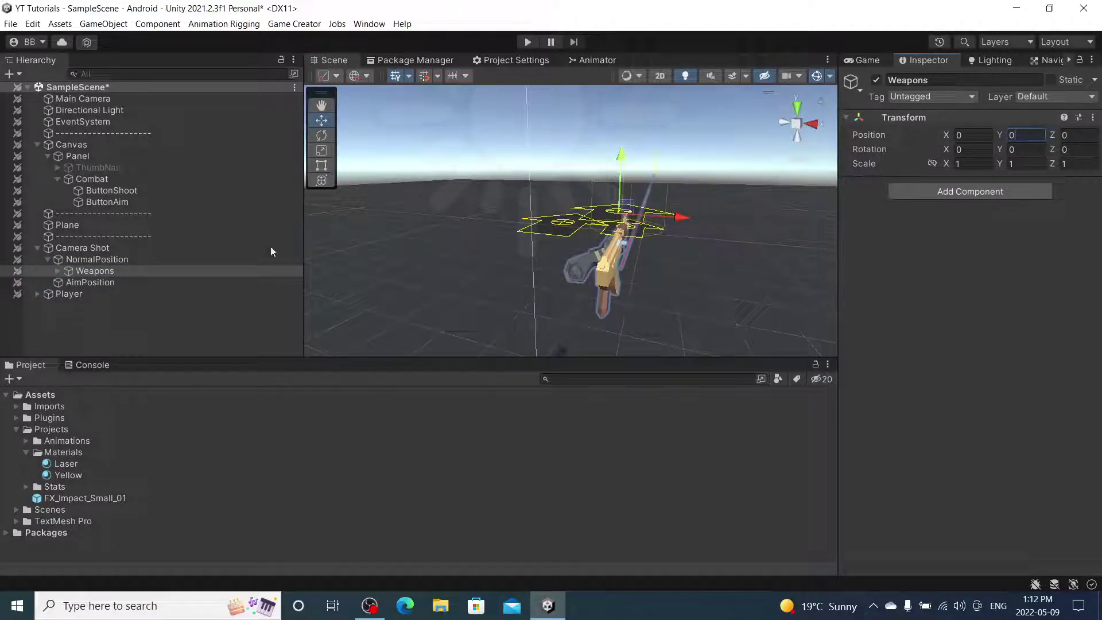
Return Weapons to directly under Camera Shot and dock the Game view back beside the Scene view.
left_click_drag(97, 272, 89, 286)
left_click(409, 248)
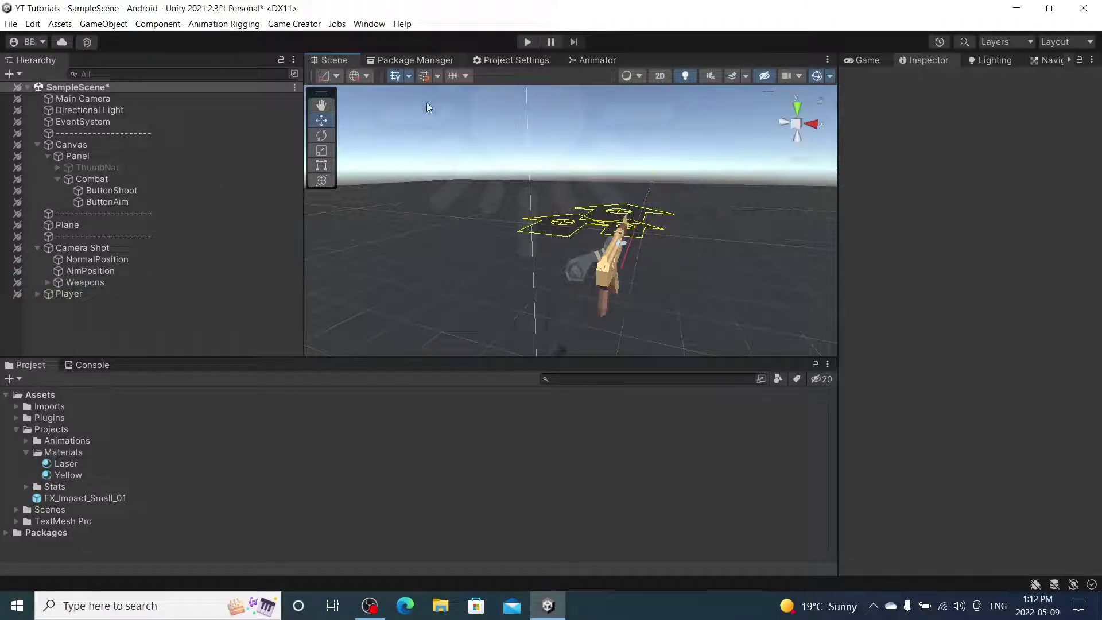
left_click(106, 201)
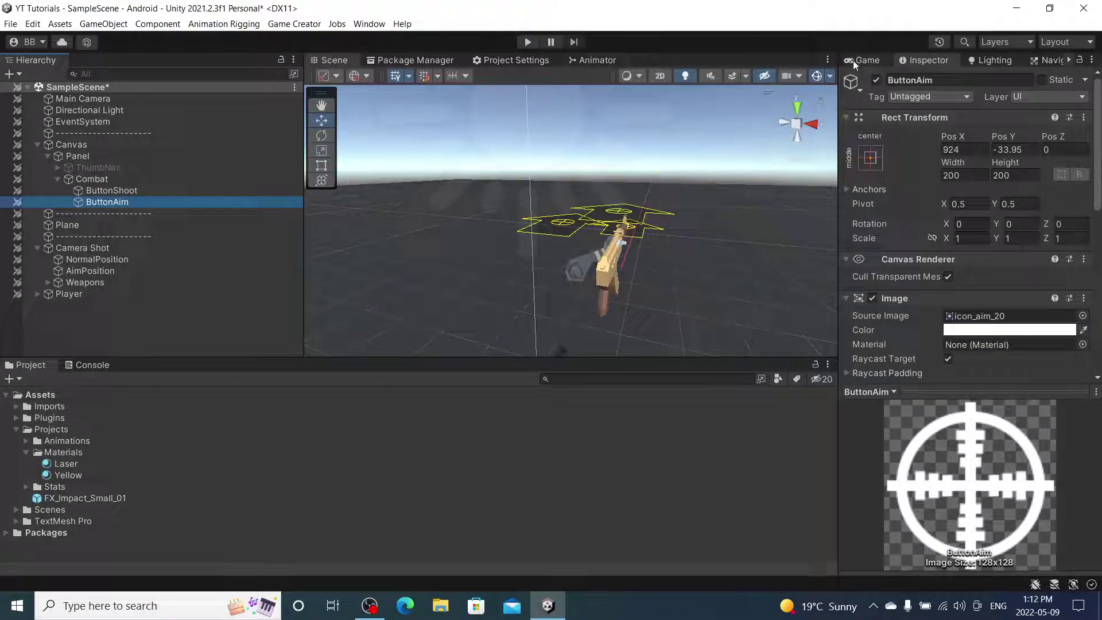
left_click_drag(853, 60, 373, 63)
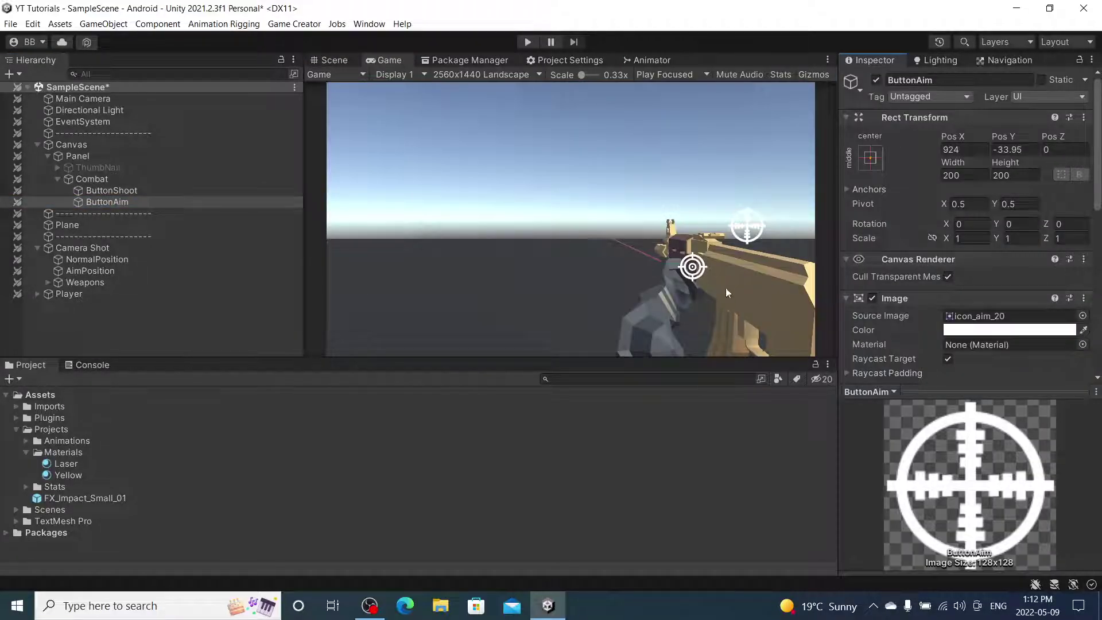
scroll(999, 212, "down", 5)
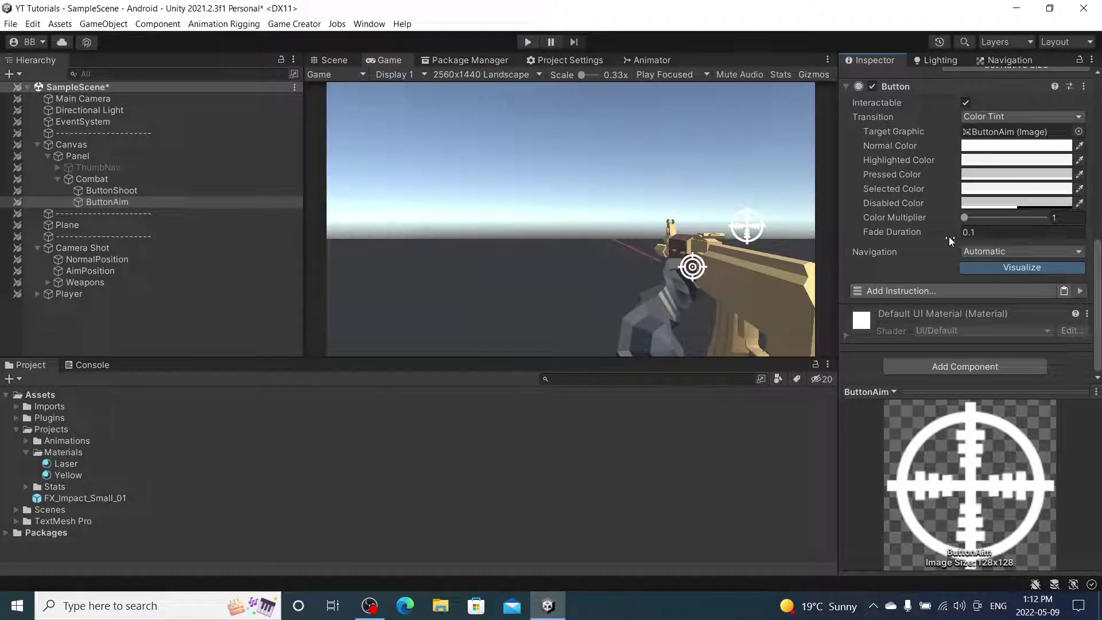
left_click(938, 289)
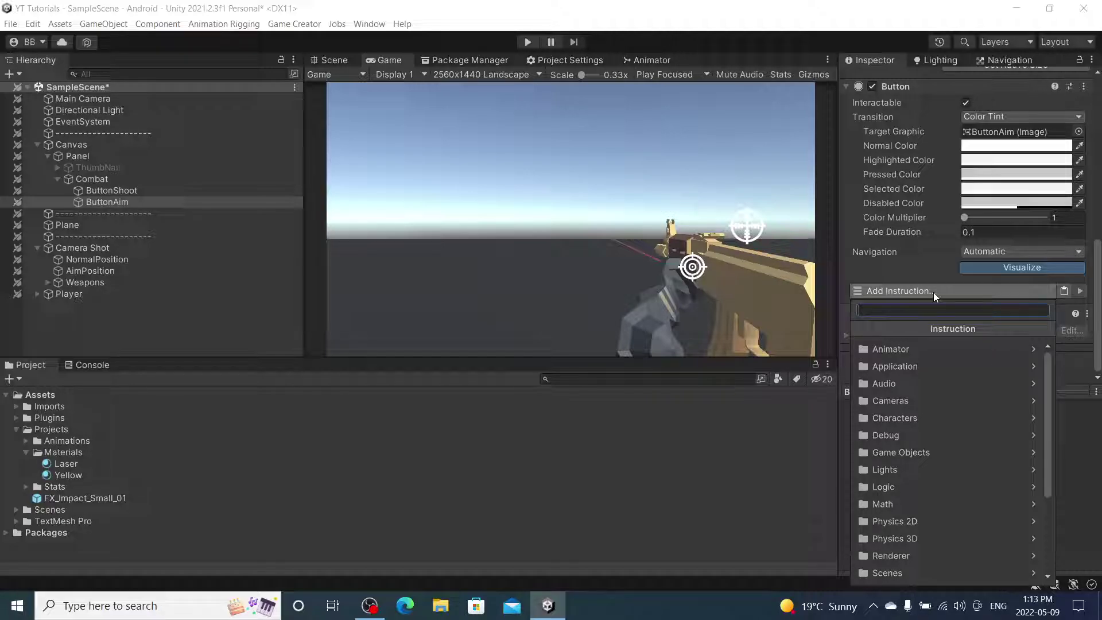
left_click(209, 188)
Duplicate ButtonAim, rename the copy ButtonNormal and deactivate it.
left_click(187, 202)
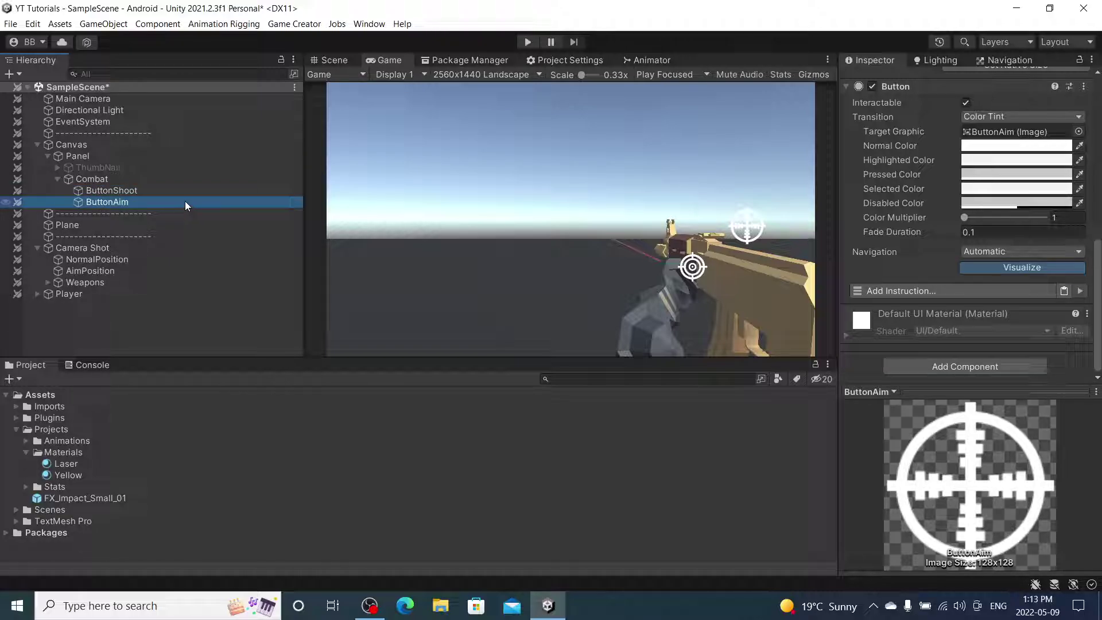
key("ctrl+d")
scroll(852, 242, "up", 10)
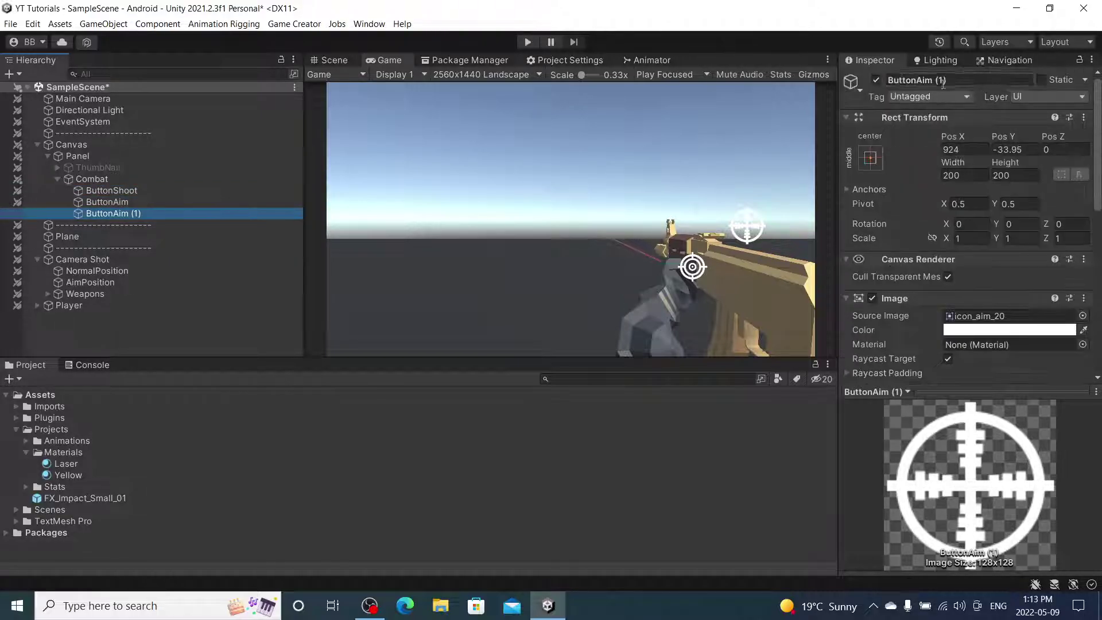
left_click_drag(950, 80, 917, 83)
type("Normal")
key("Return")
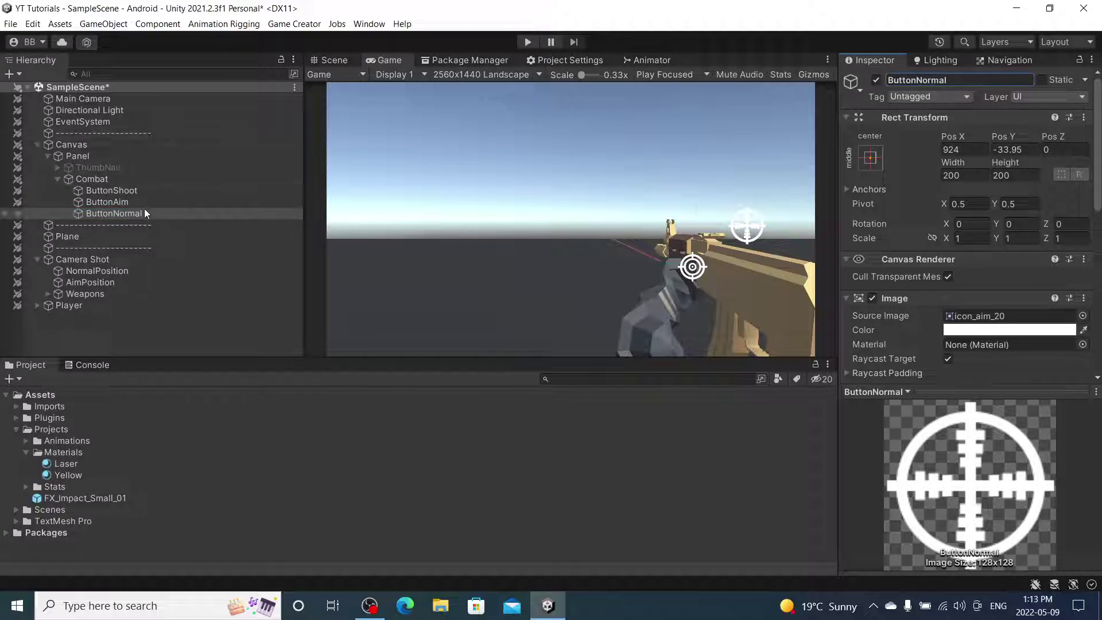
left_click(877, 80)
Add a Set Active instruction to ButtonAim that sets ButtonNormal to True.
left_click(119, 202)
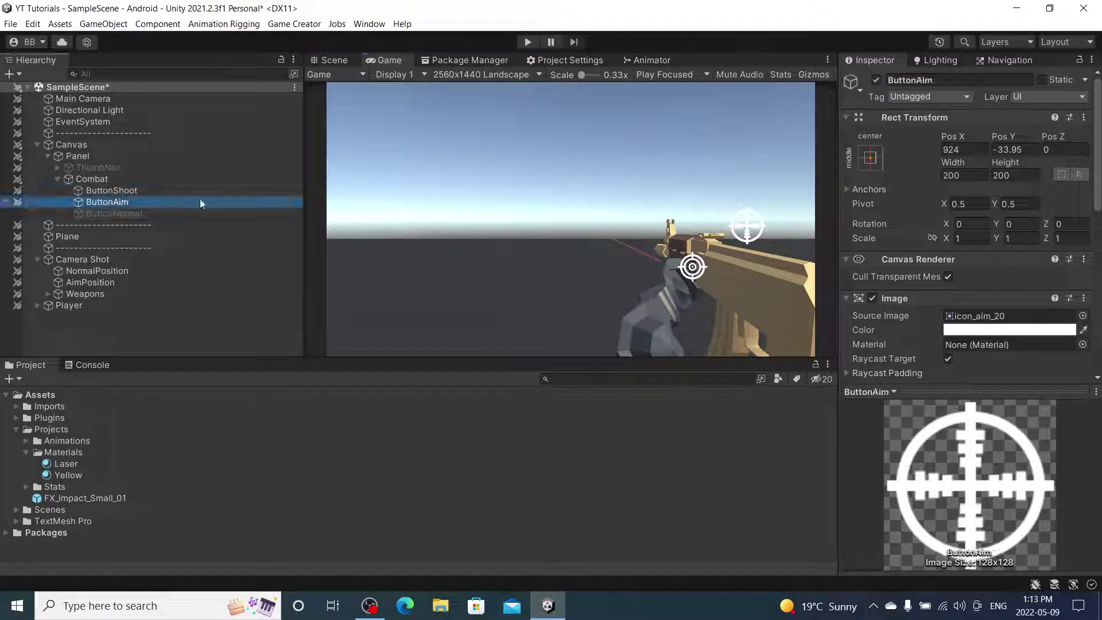
scroll(953, 292, "down", 8)
left_click(953, 292)
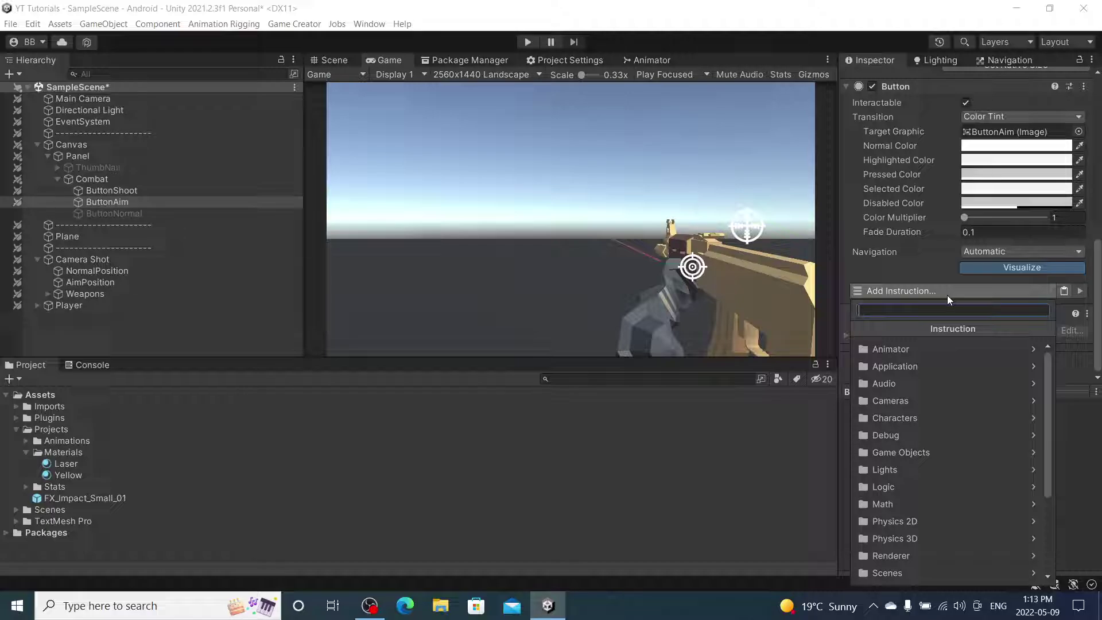
type("set")
left_click(918, 347)
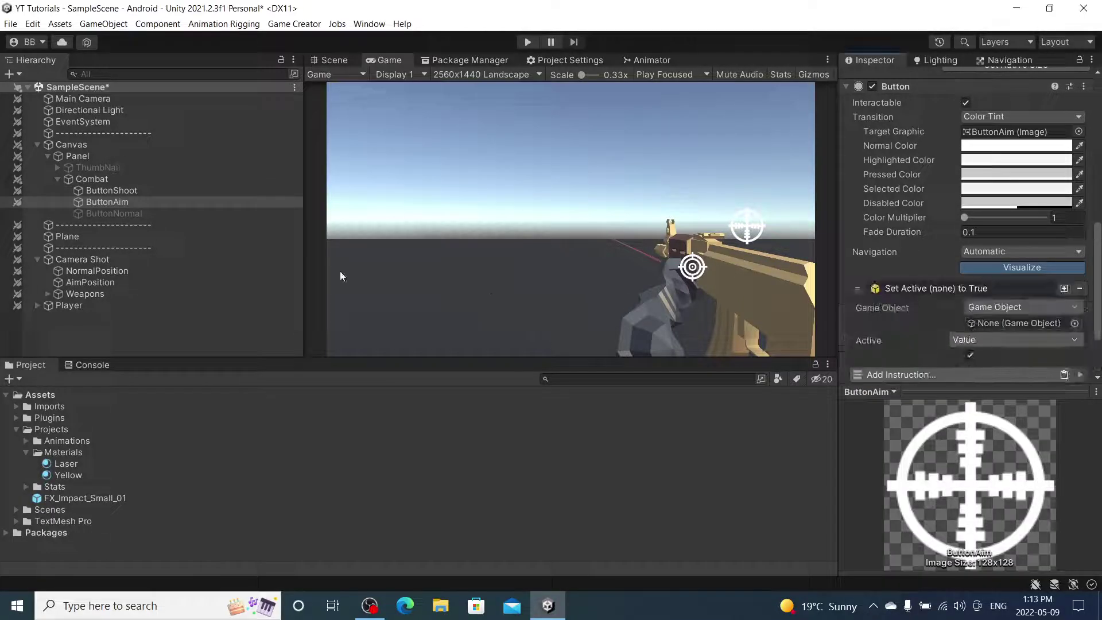
left_click_drag(171, 217, 1015, 325)
left_click(994, 288)
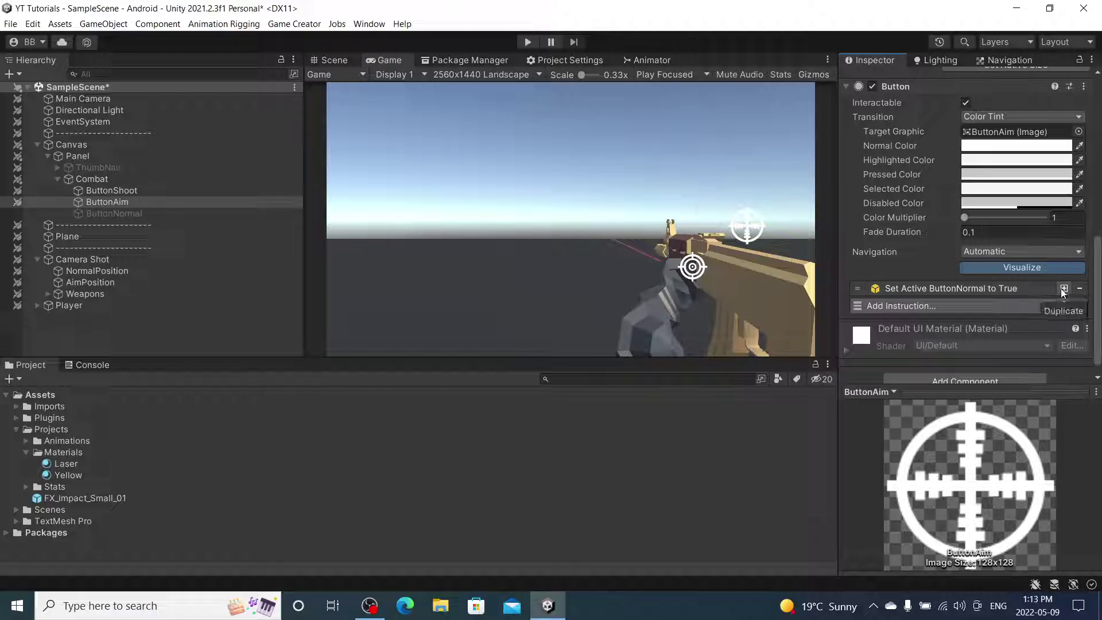
Add a Change Position instruction to ButtonAim with Weapons as its transform.
left_click(1007, 306)
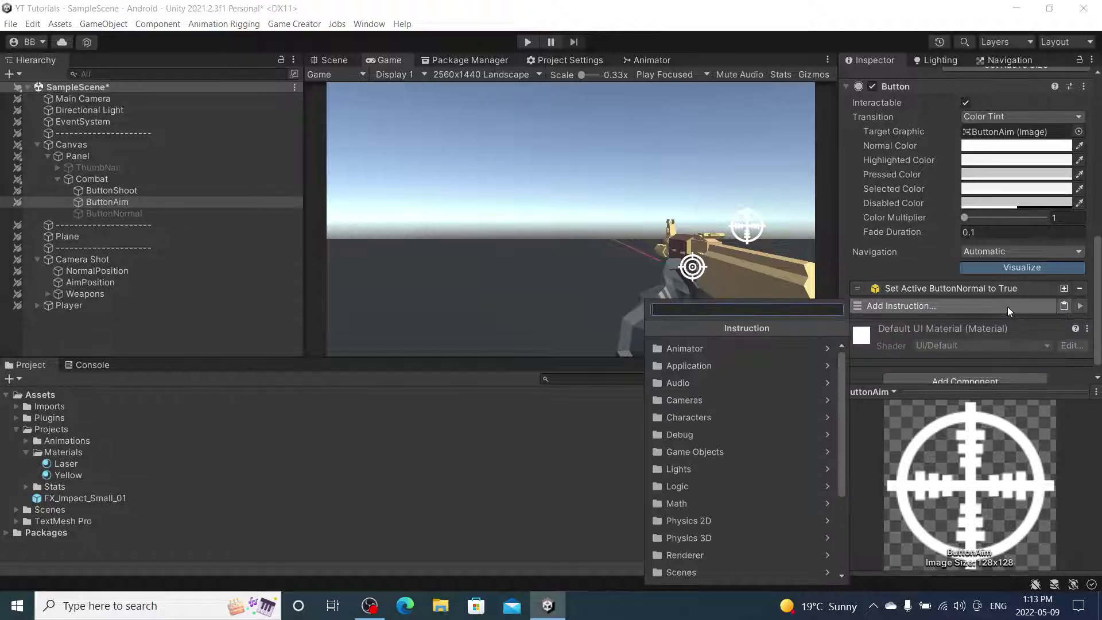
type("move")
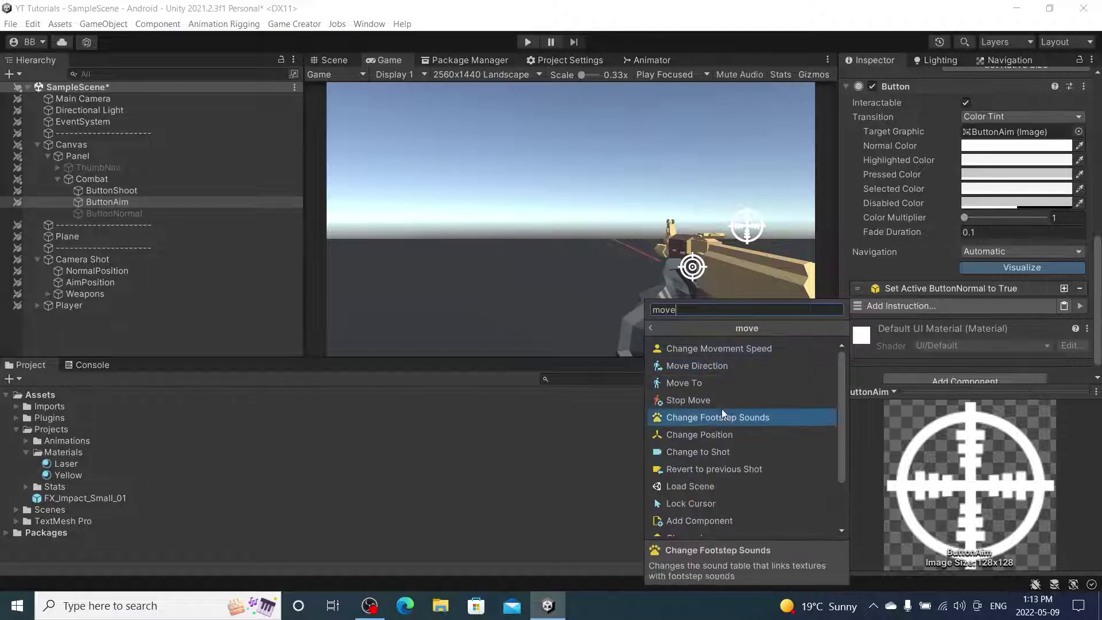
left_click(722, 434)
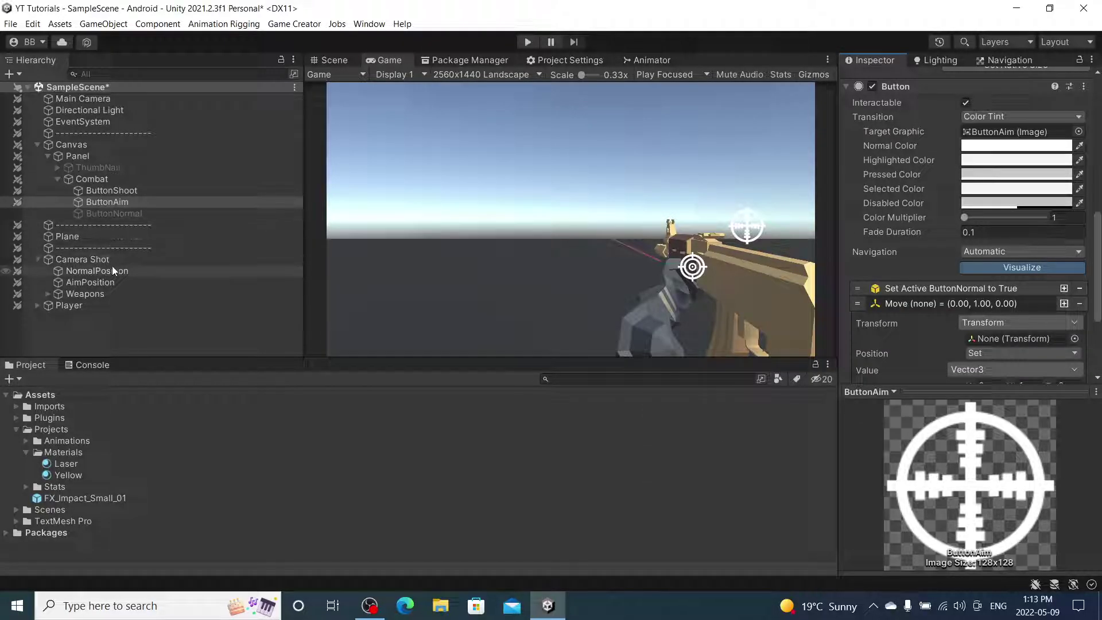
left_click_drag(96, 294, 1013, 338)
Set the Weapons move's value to the AimPosition game object and its space to World.
scroll(1011, 335, "down", 3)
left_click(1021, 291)
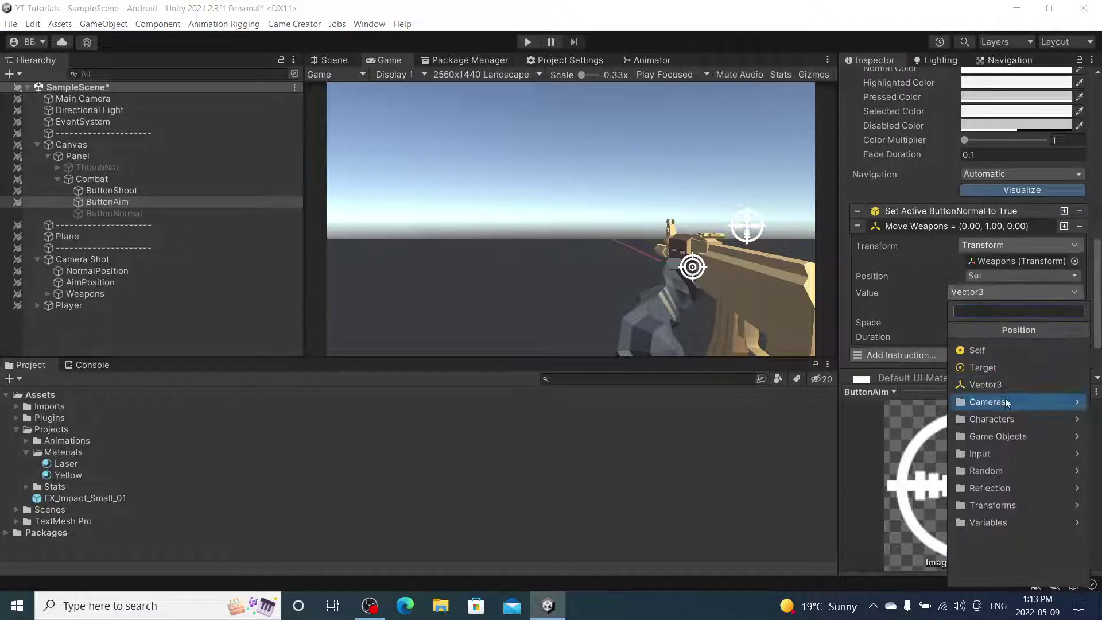
left_click(1010, 436)
left_click(990, 350)
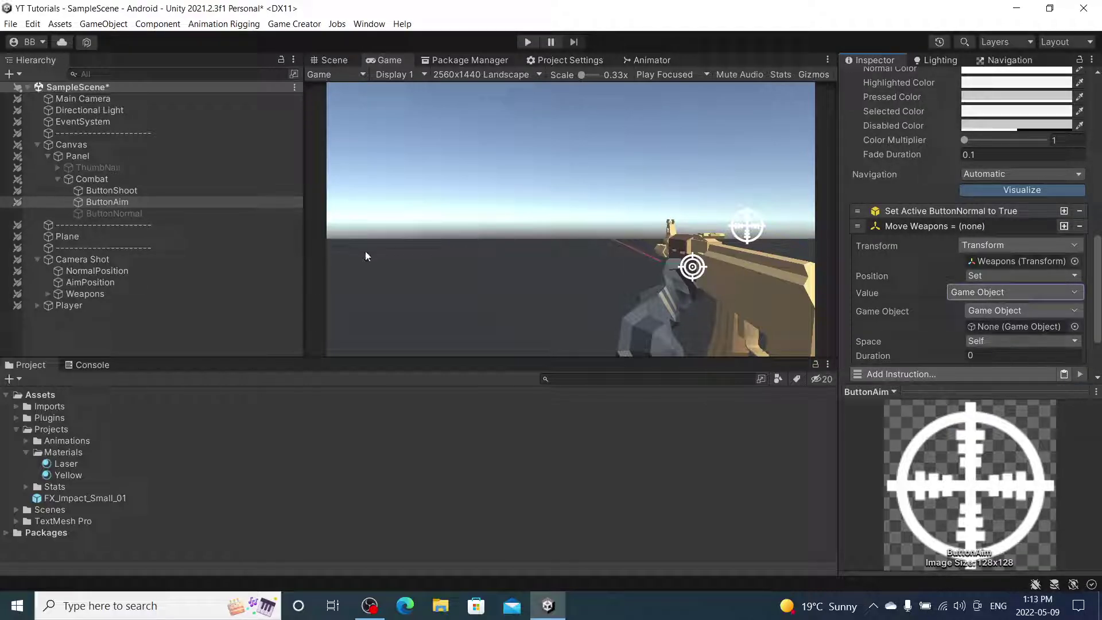
left_click_drag(105, 284, 1021, 326)
left_click(1010, 341)
left_click(1001, 357)
Set the duration of ButtonAim's Weapons move to 0.5 and its easing to Linear.
scroll(1000, 325, "down", 3)
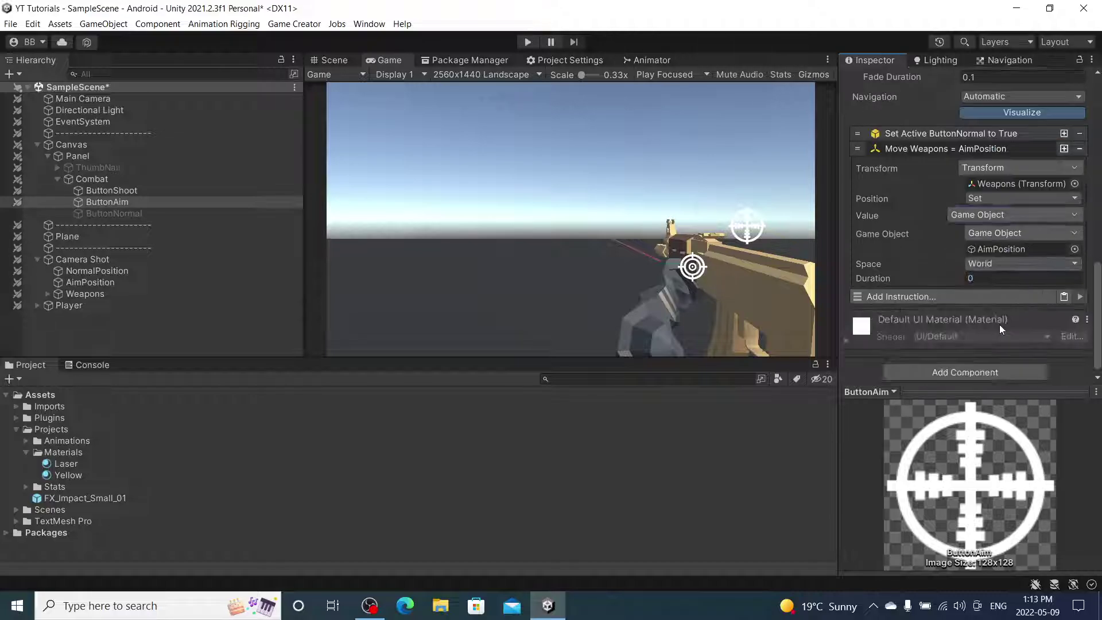
left_click(989, 277)
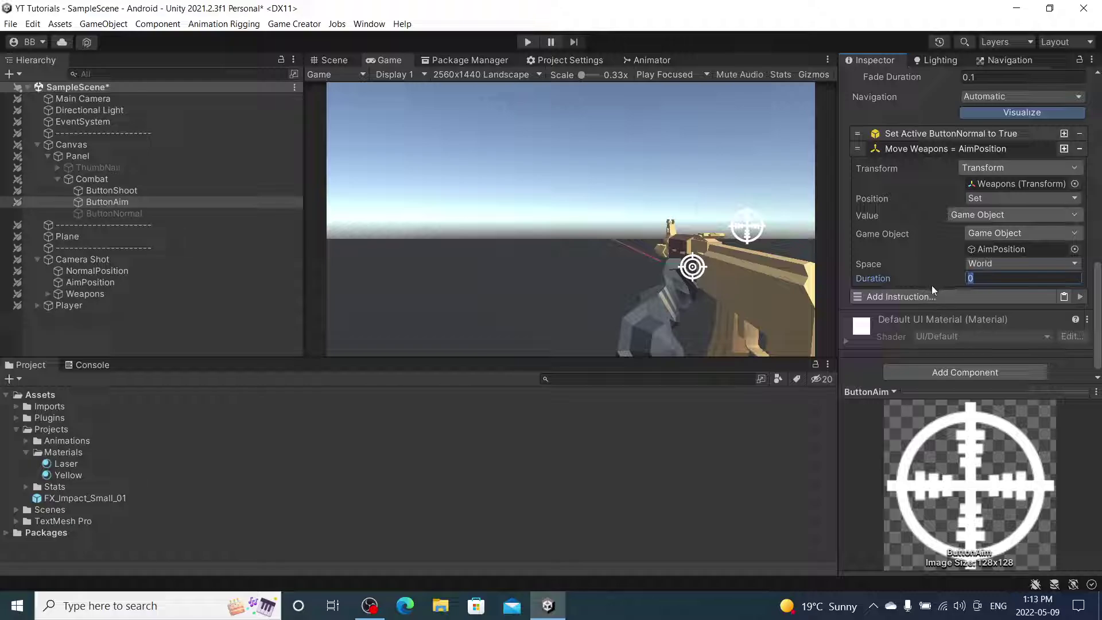
type(".5")
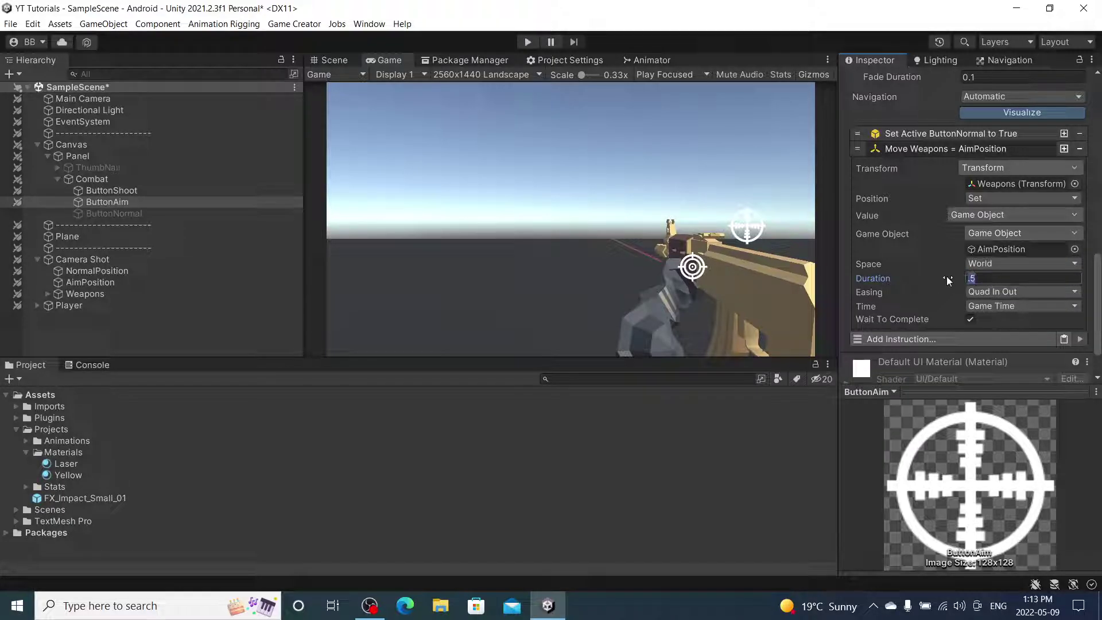
left_click(988, 292)
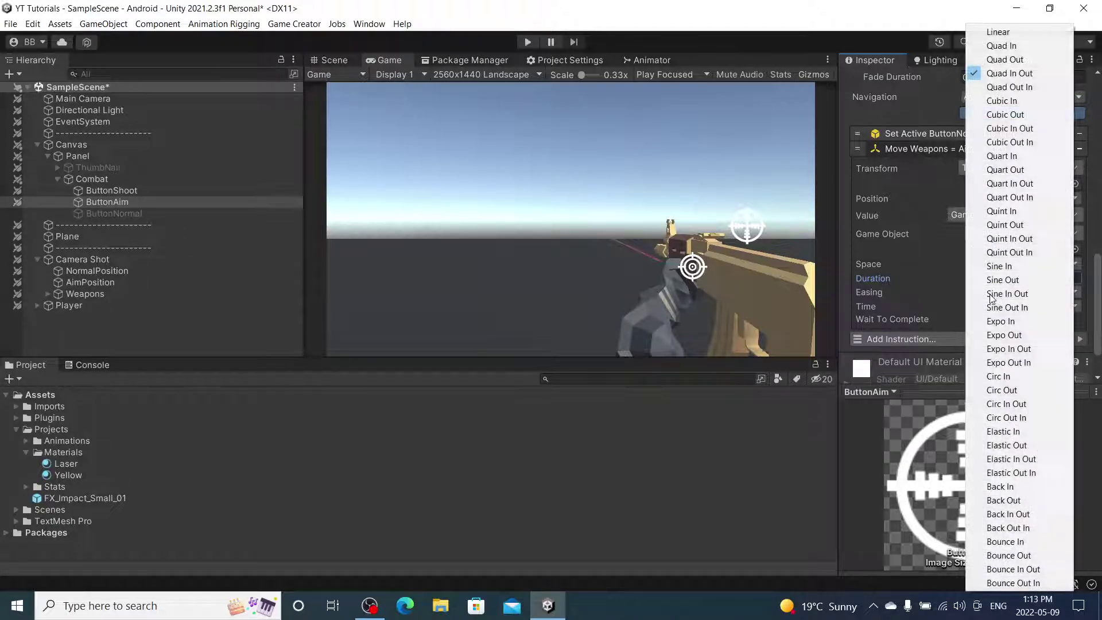
left_click(998, 33)
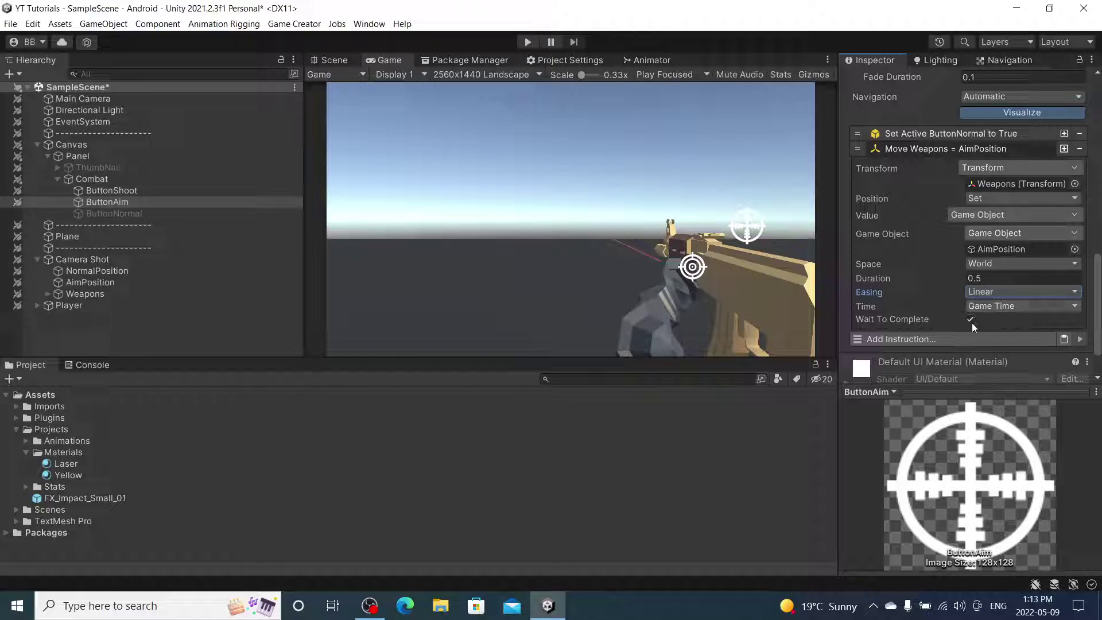
left_click(960, 149)
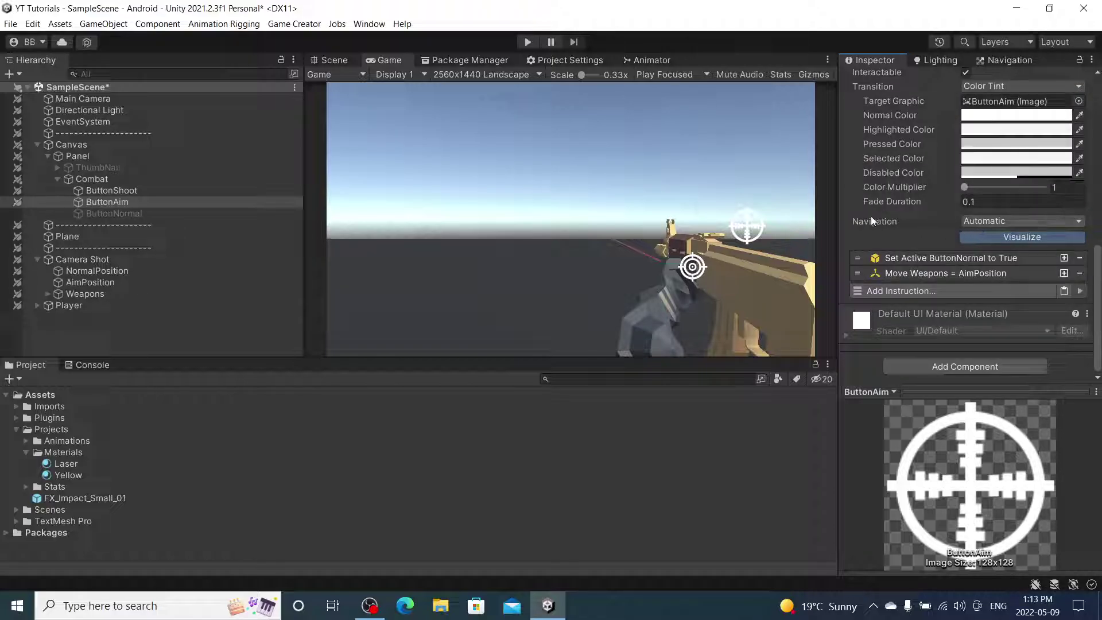
Add a Set Active instruction to ButtonAim that sets ButtonAim to False.
left_click(973, 290)
type("fov")
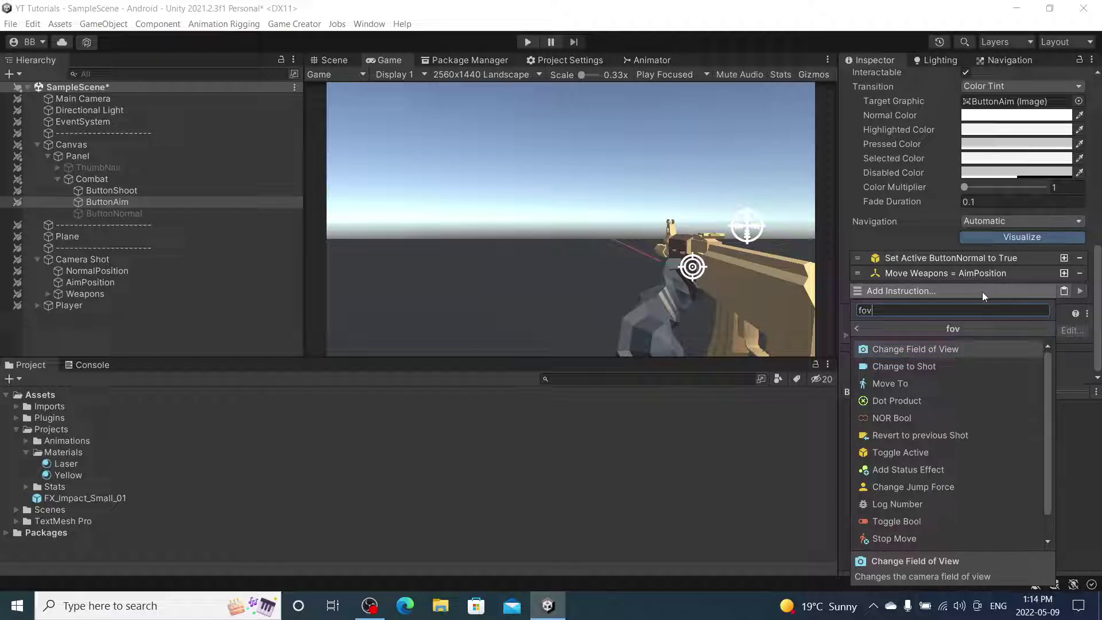
key("BackSpace")
key("BackSpace")
key("BackSpace")
type("set")
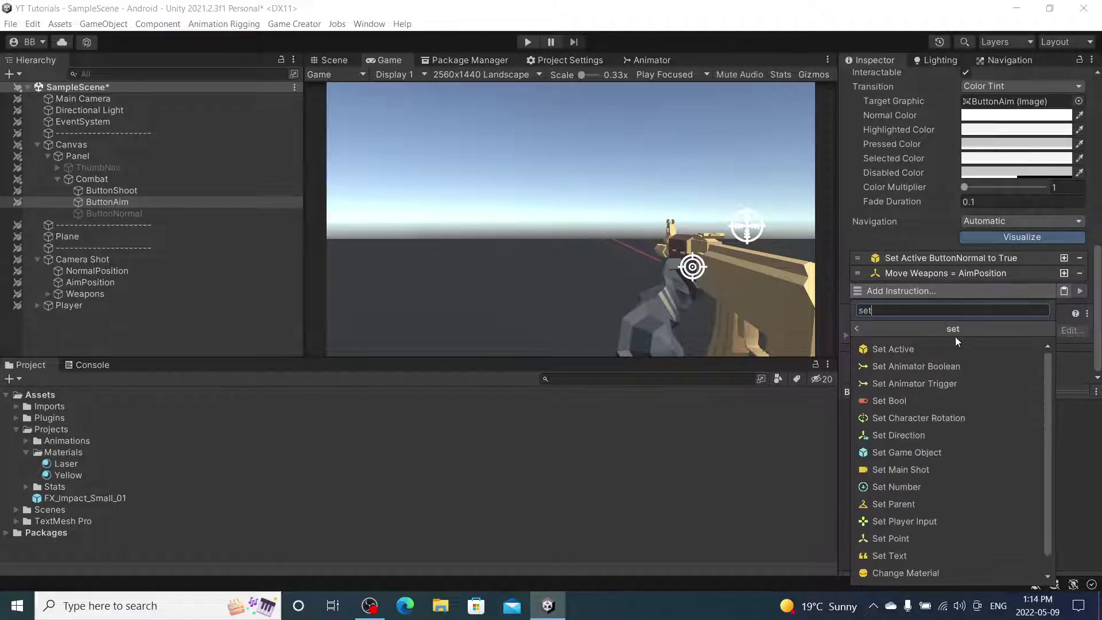
left_click(954, 347)
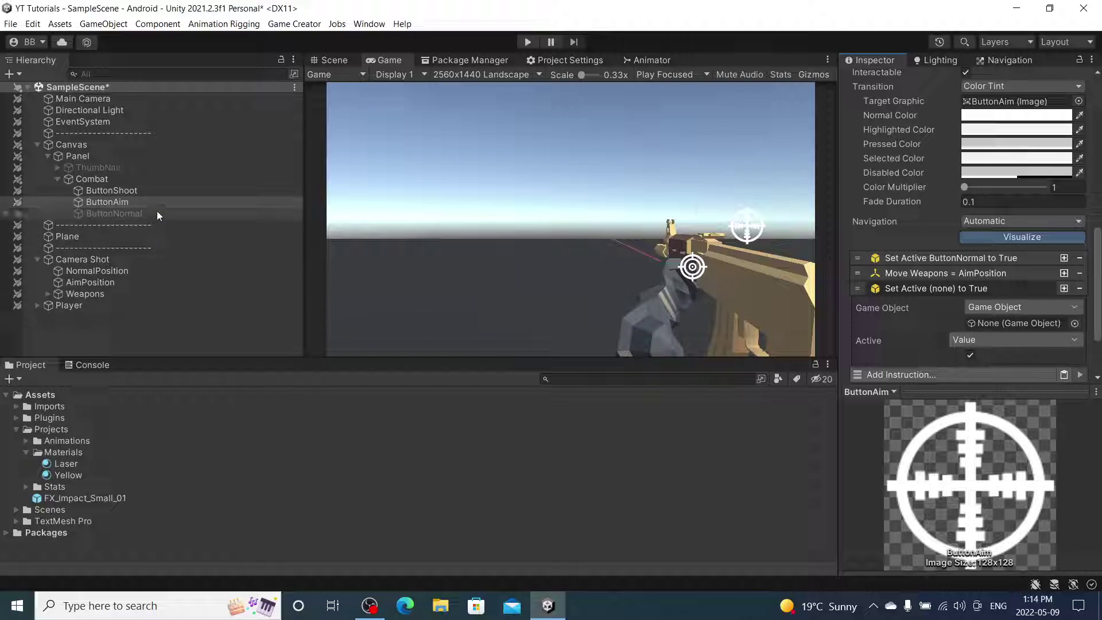
left_click_drag(157, 202, 974, 325)
left_click(970, 355)
left_click(976, 291)
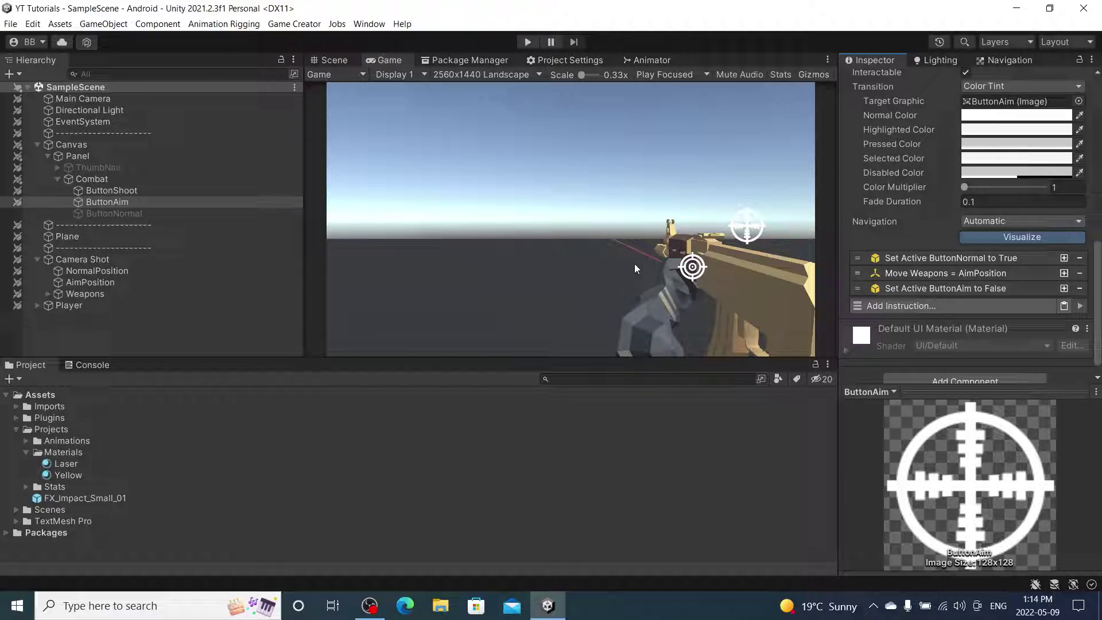
Add a Set Active instruction to ButtonNormal that sets ButtonAim to True.
left_click(177, 214)
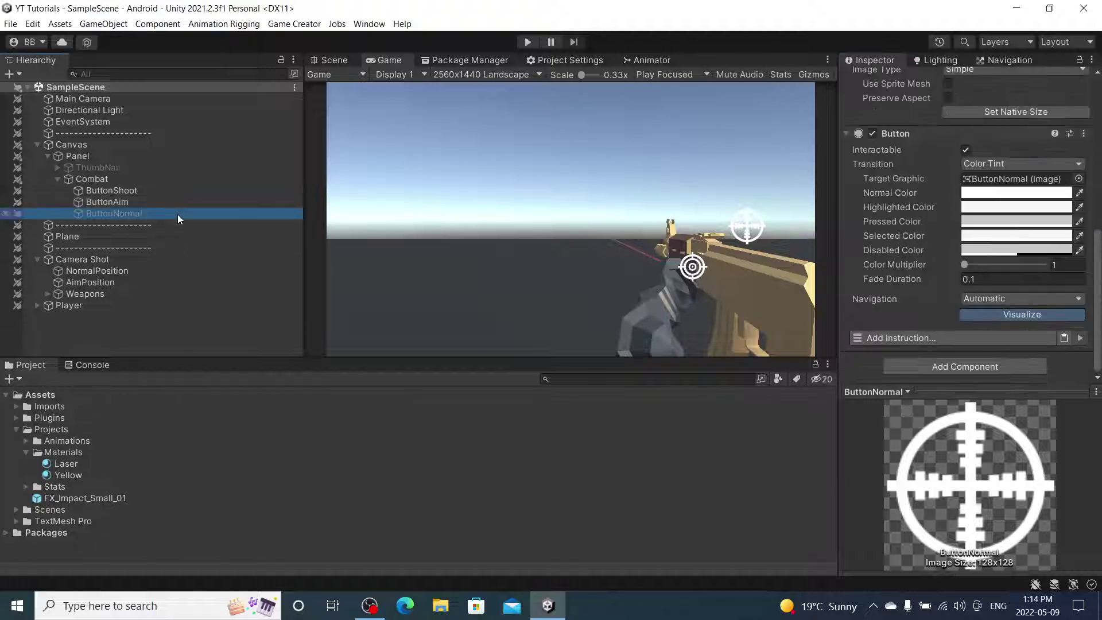
left_click(953, 338)
type("set")
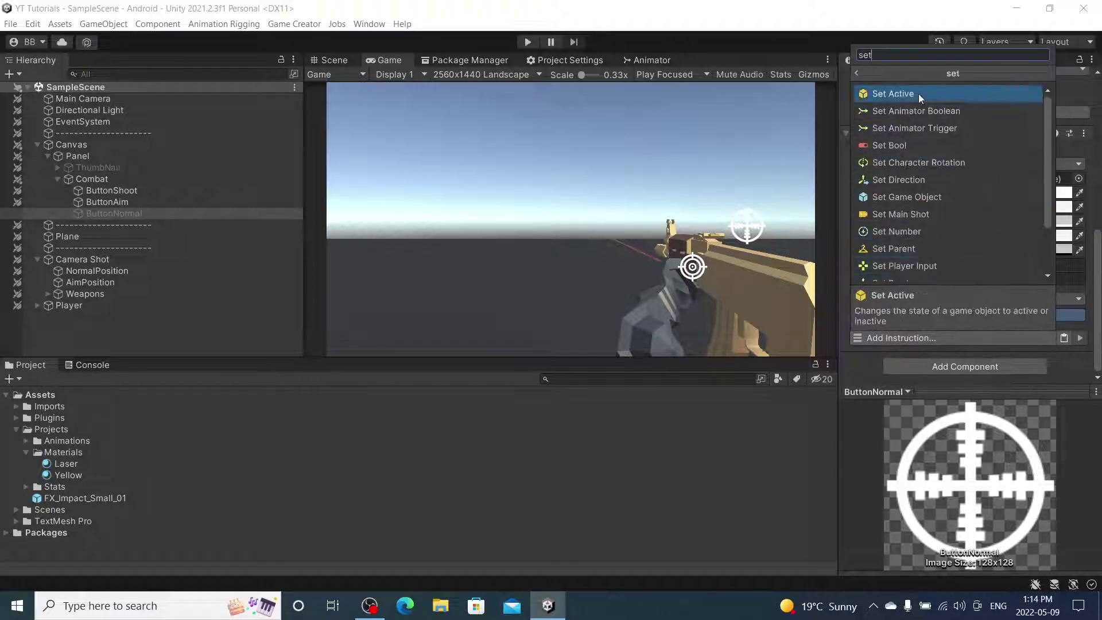
left_click(918, 93)
scroll(987, 368, "down", 3)
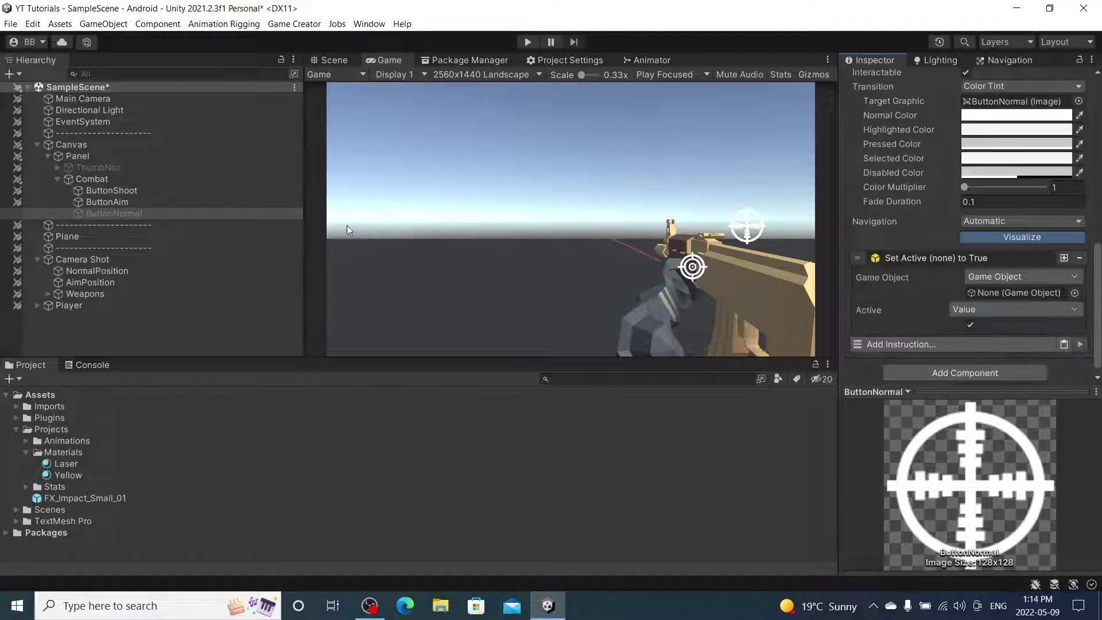
left_click(133, 206)
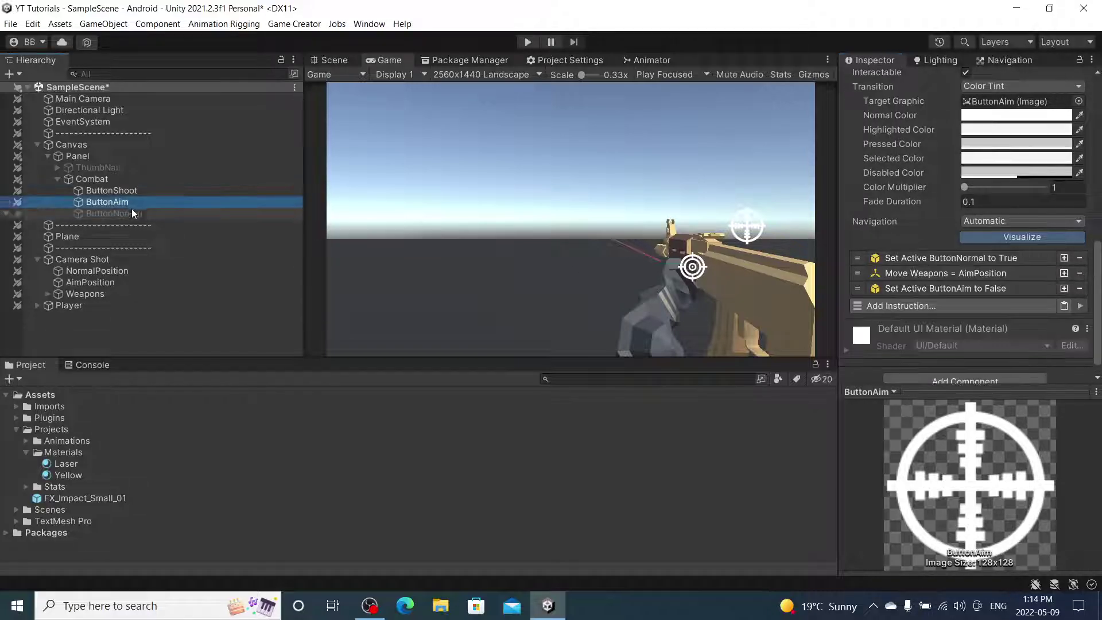
left_click(129, 214)
left_click(135, 206)
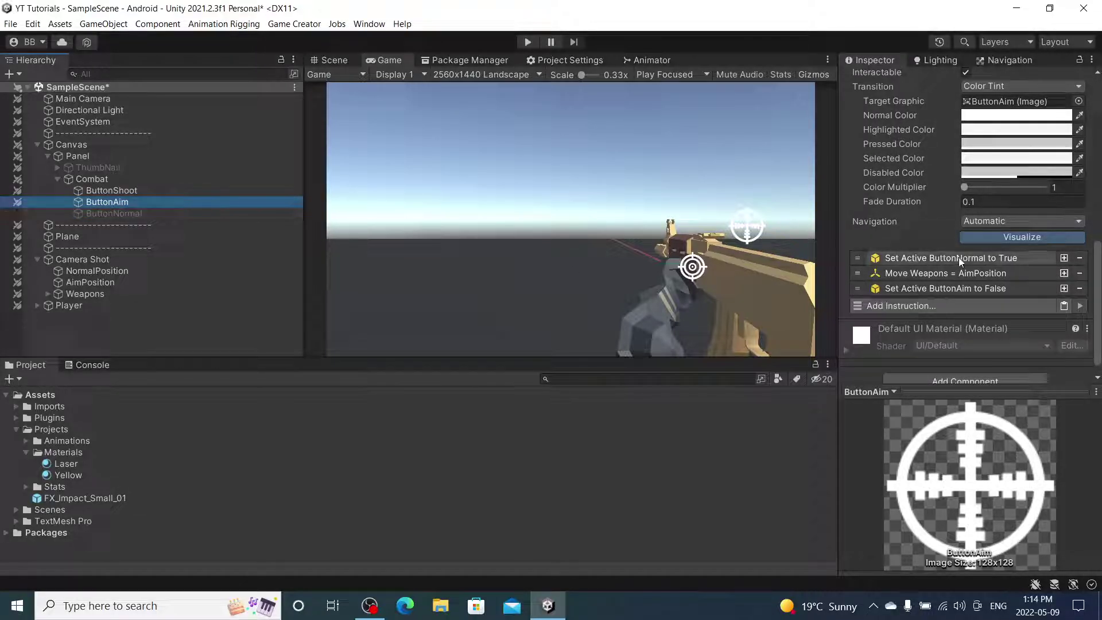
left_click(180, 214)
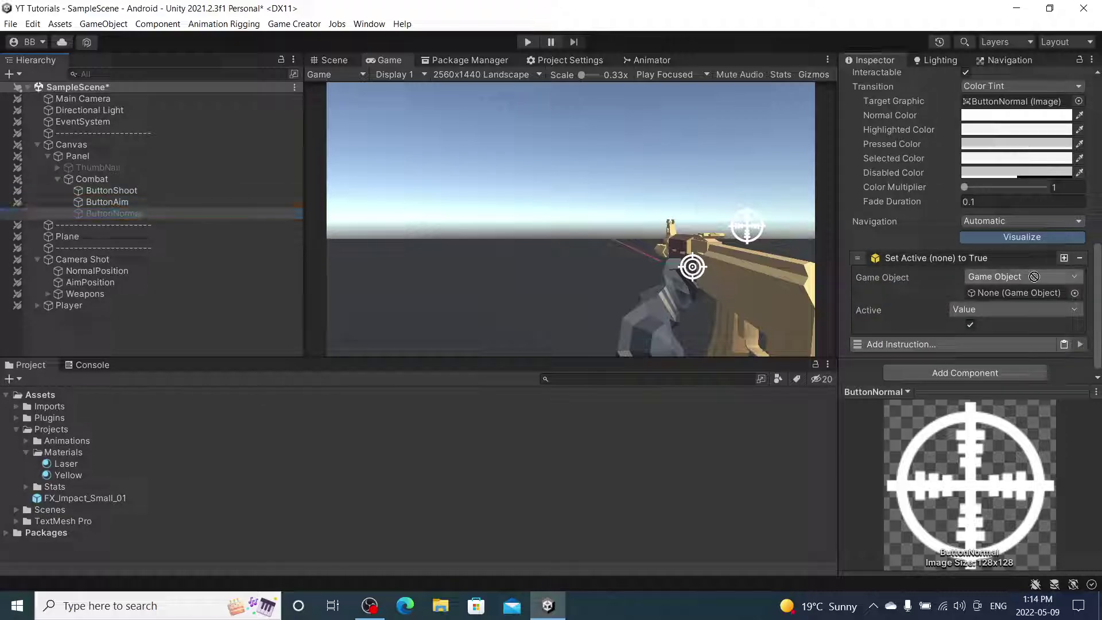
left_click_drag(1034, 280, 1024, 293)
left_click(1008, 260)
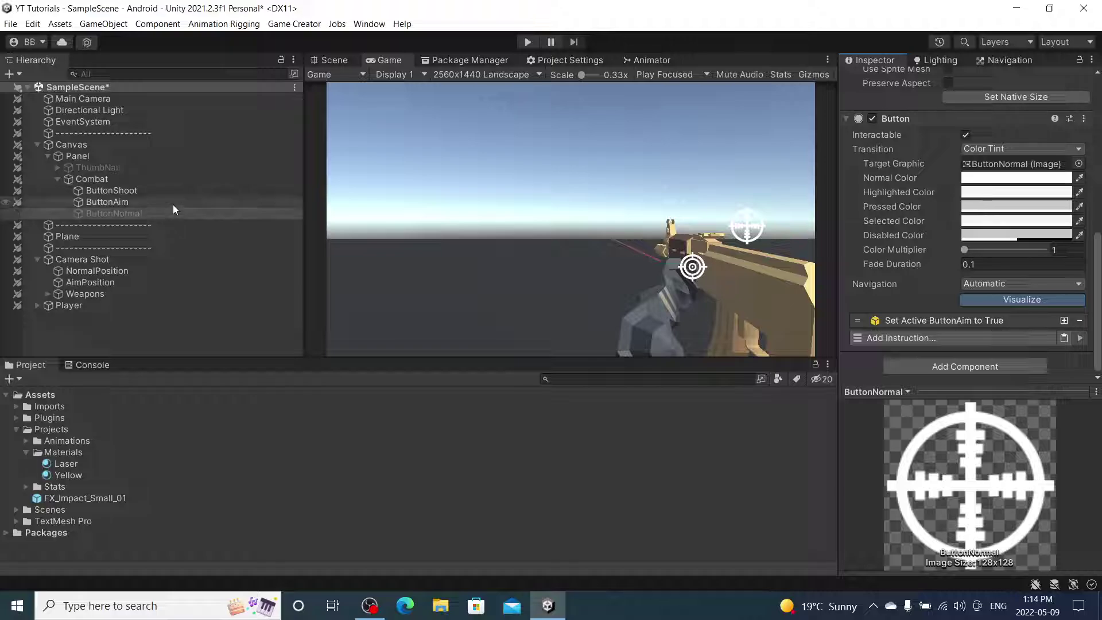
Add a Change Position instruction to ButtonNormal with Weapons as its transform.
left_click(173, 205)
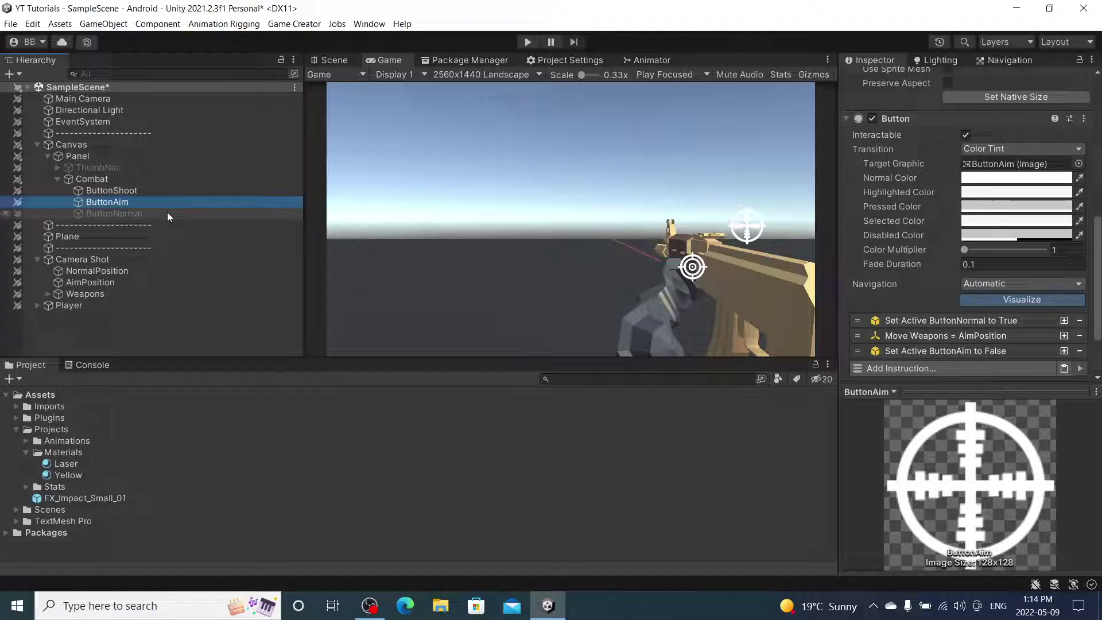
left_click(166, 213)
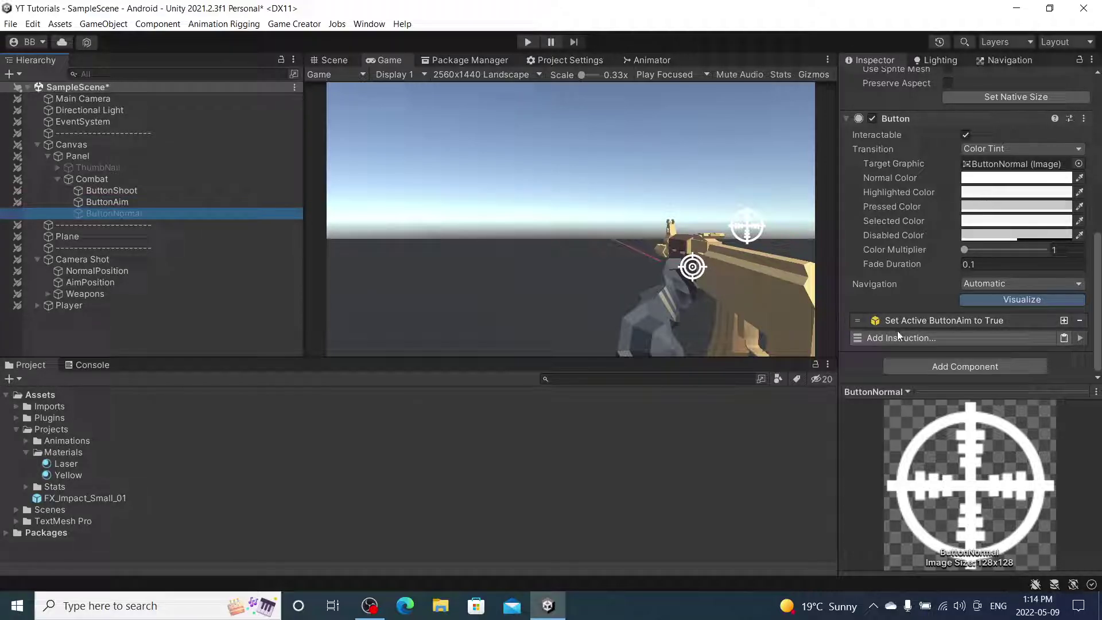
left_click(910, 337)
type("move")
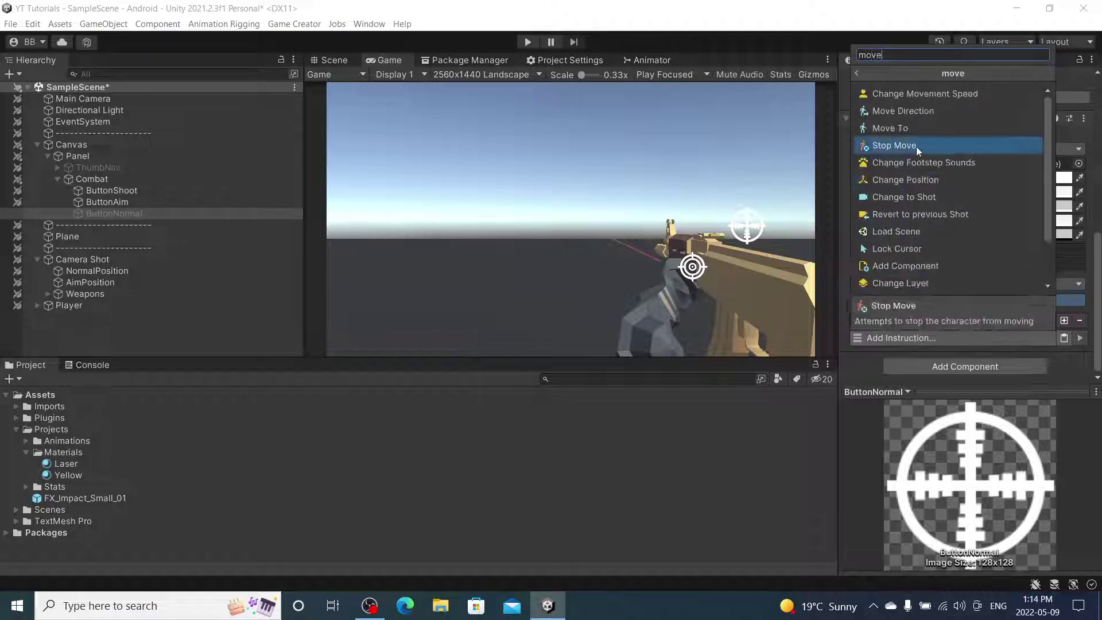
left_click(905, 180)
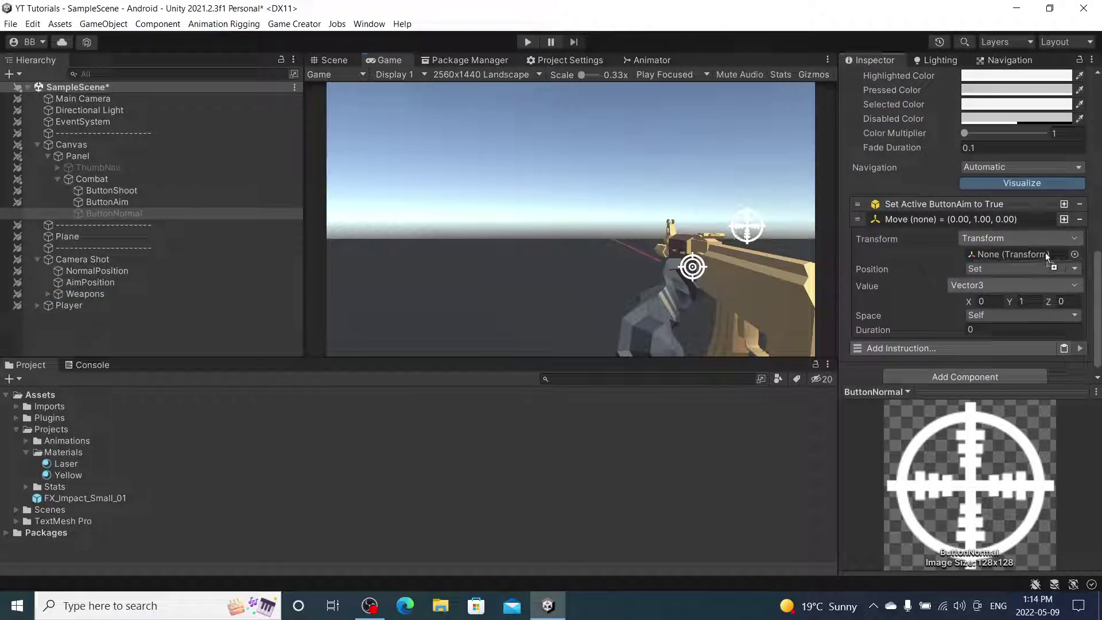
left_click_drag(1045, 252, 1045, 254)
Set the value of ButtonNormal's Weapons move to the NormalPosition game object and its space to World.
left_click(1013, 285)
left_click(1010, 427)
left_click(997, 343)
left_click_drag(188, 269, 1035, 321)
left_click(1007, 332)
left_click(1003, 353)
Set the duration of ButtonNormal's Weapons move to 0.5 and its easing to Linear.
scroll(1005, 333, "down", 2)
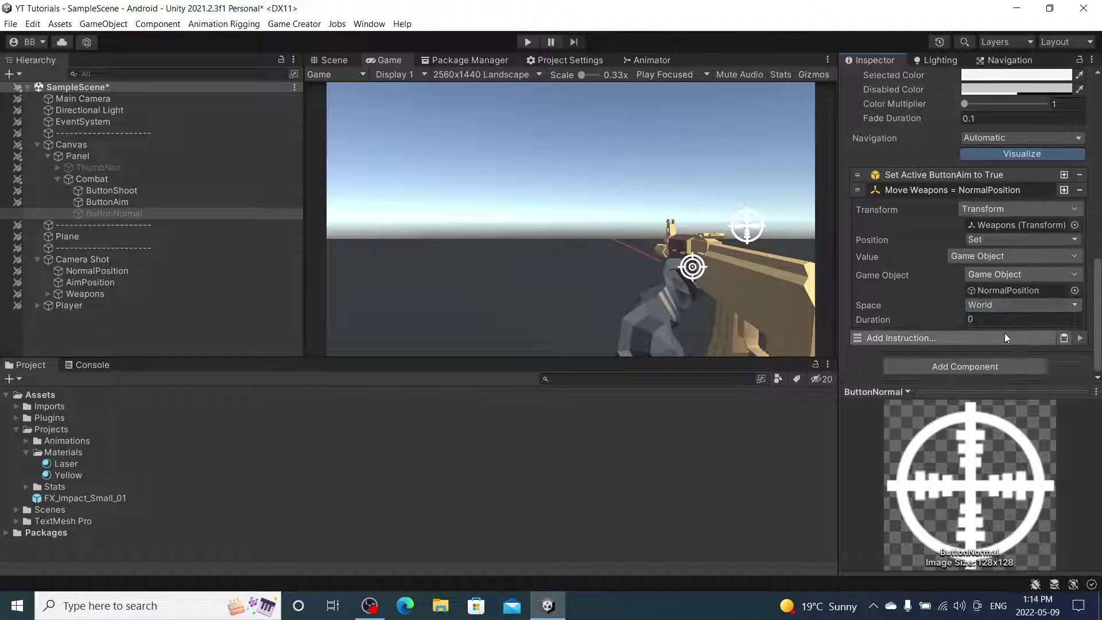
left_click(935, 319)
type(".5")
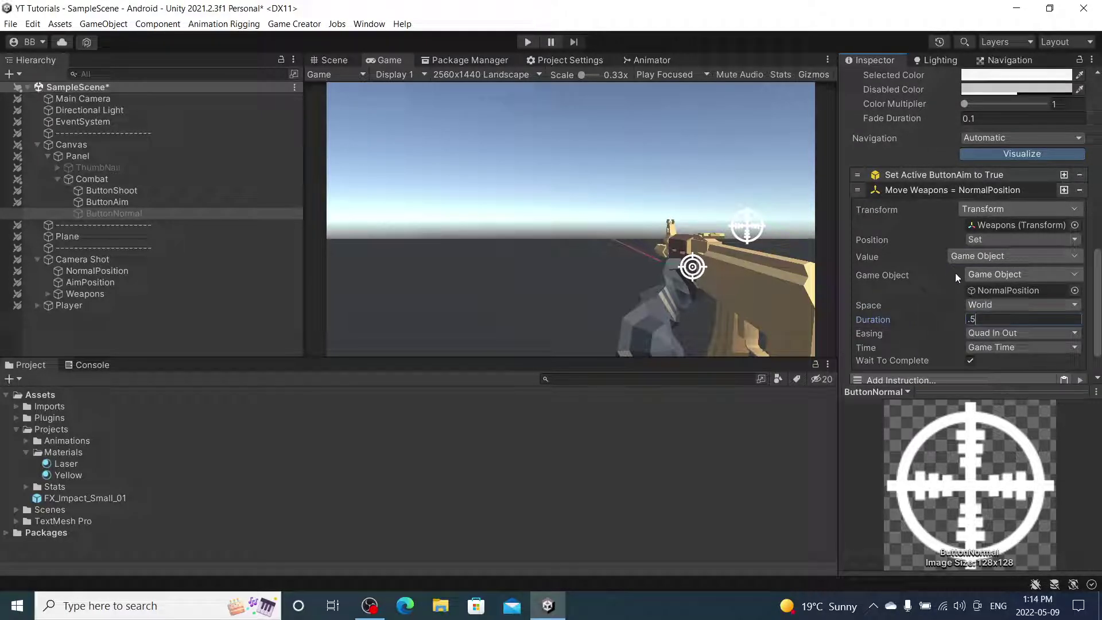
left_click(1007, 332)
left_click(992, 31)
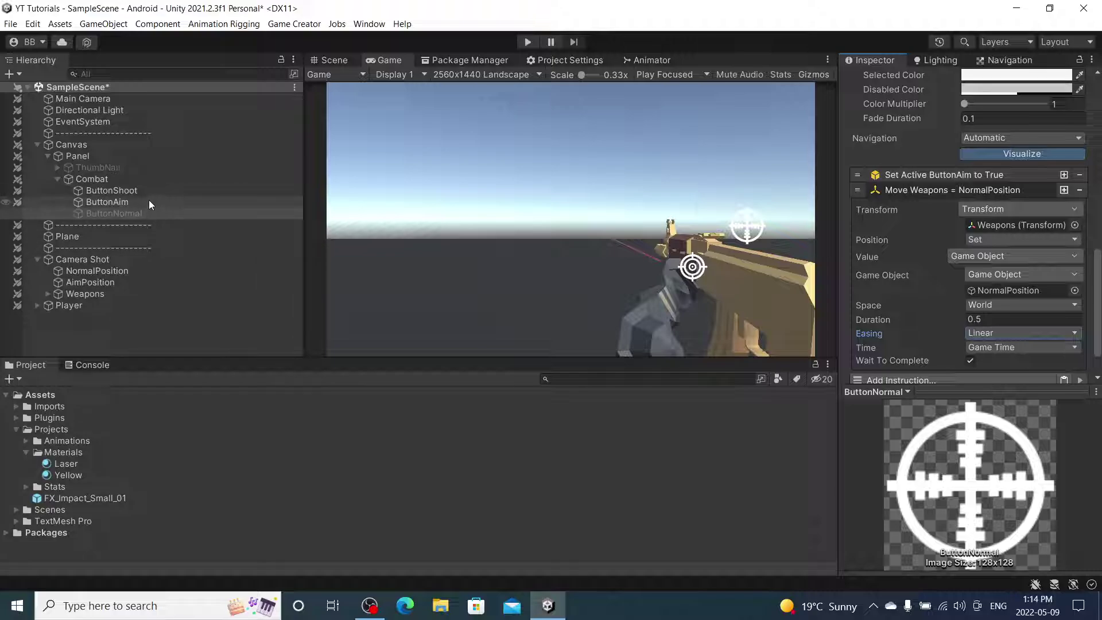
Check ButtonAim's Weapons move settings and add a Set Active instruction to ButtonNormal that sets ButtonNormal to False.
left_click(107, 202)
left_click(945, 258)
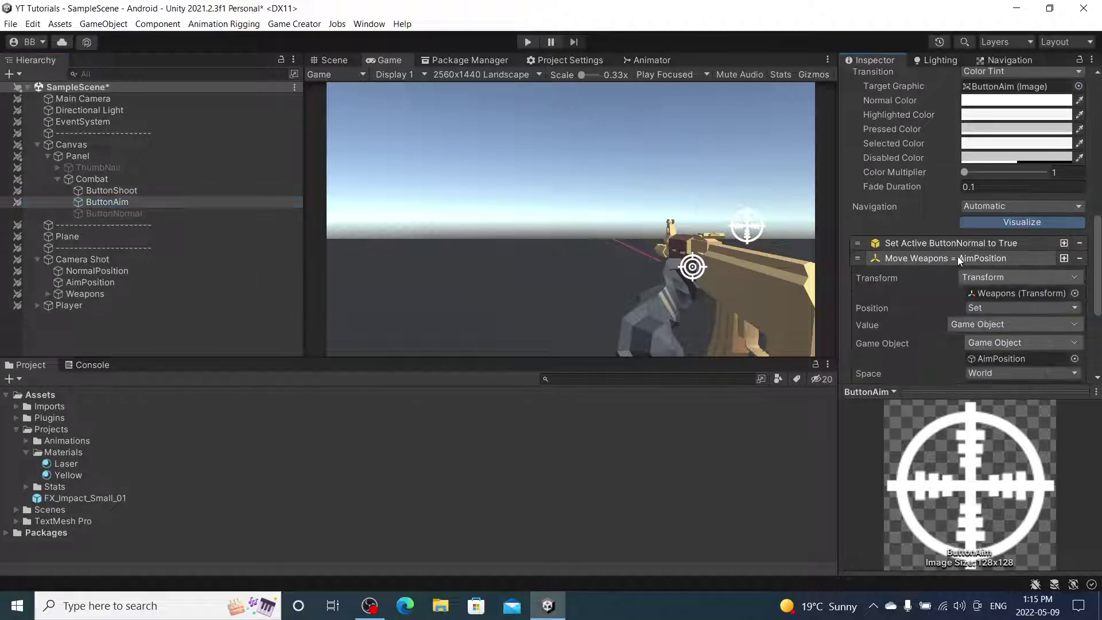
scroll(1003, 295, "down", 3)
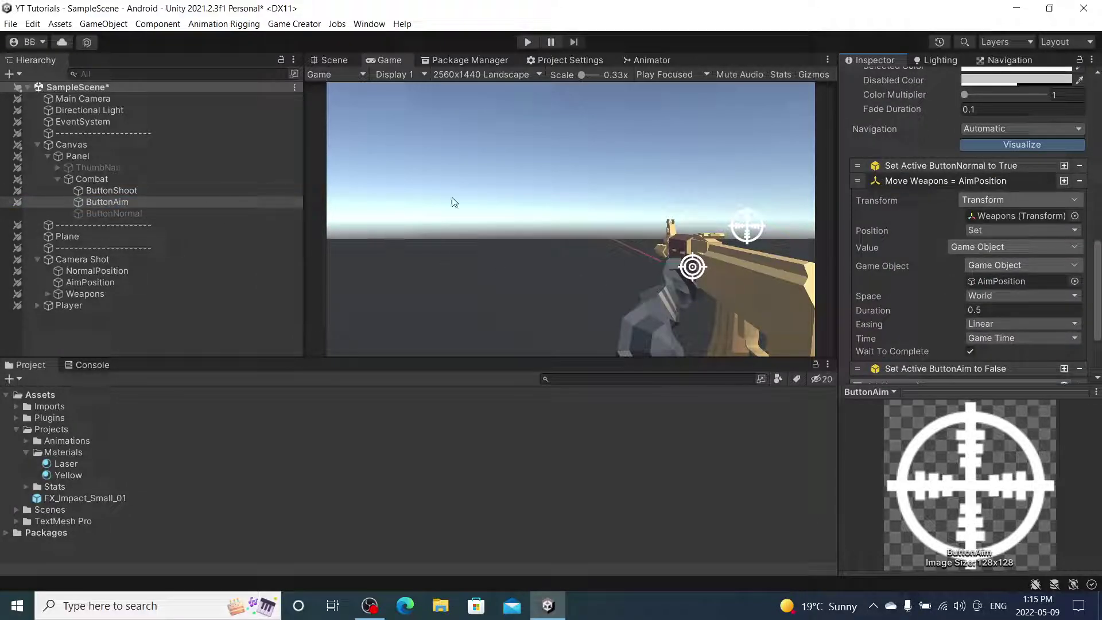
left_click(1050, 183)
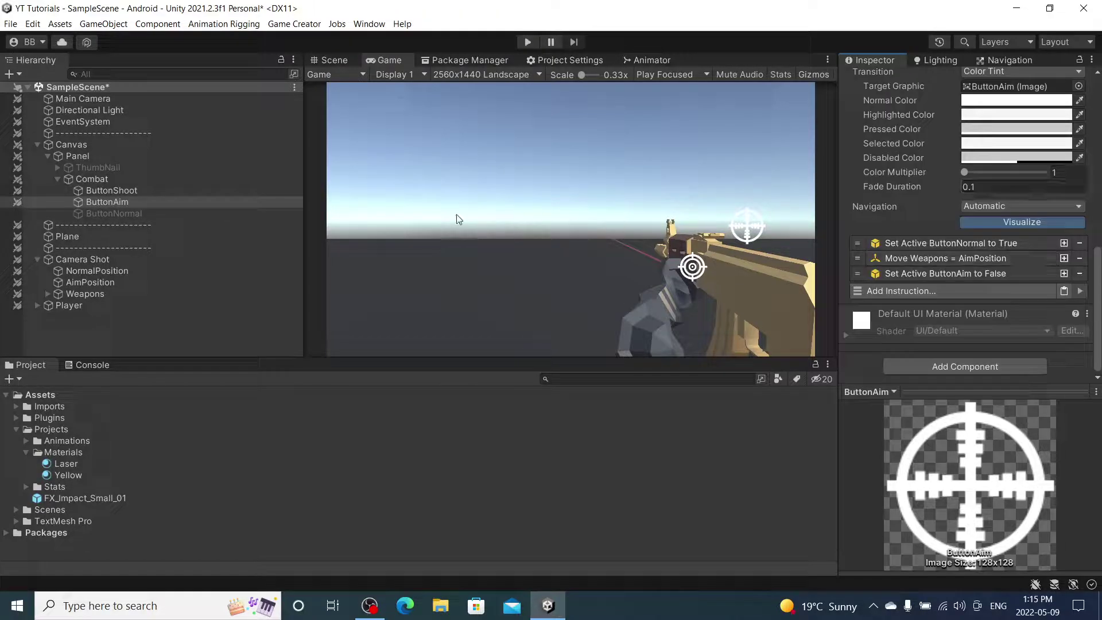
left_click(114, 213)
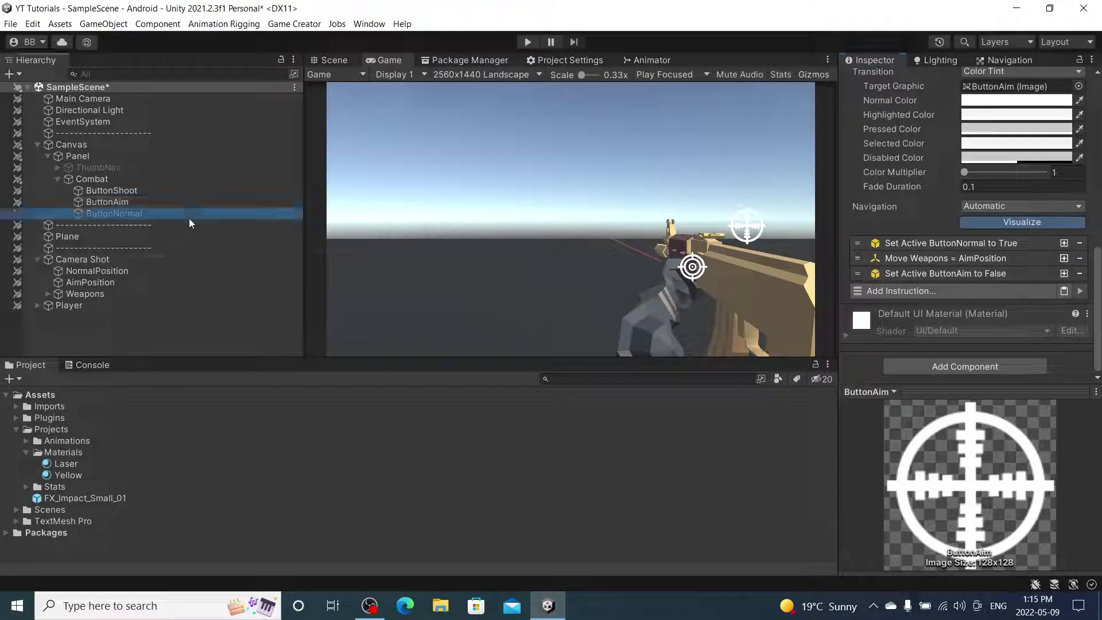
left_click(1006, 336)
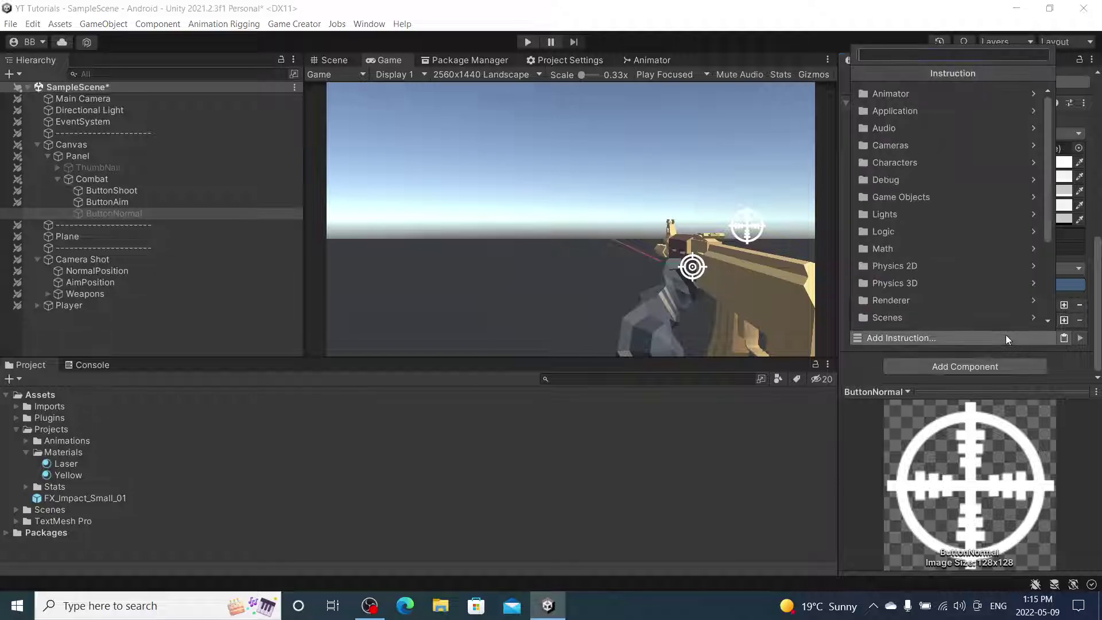
type("set")
left_click(940, 92)
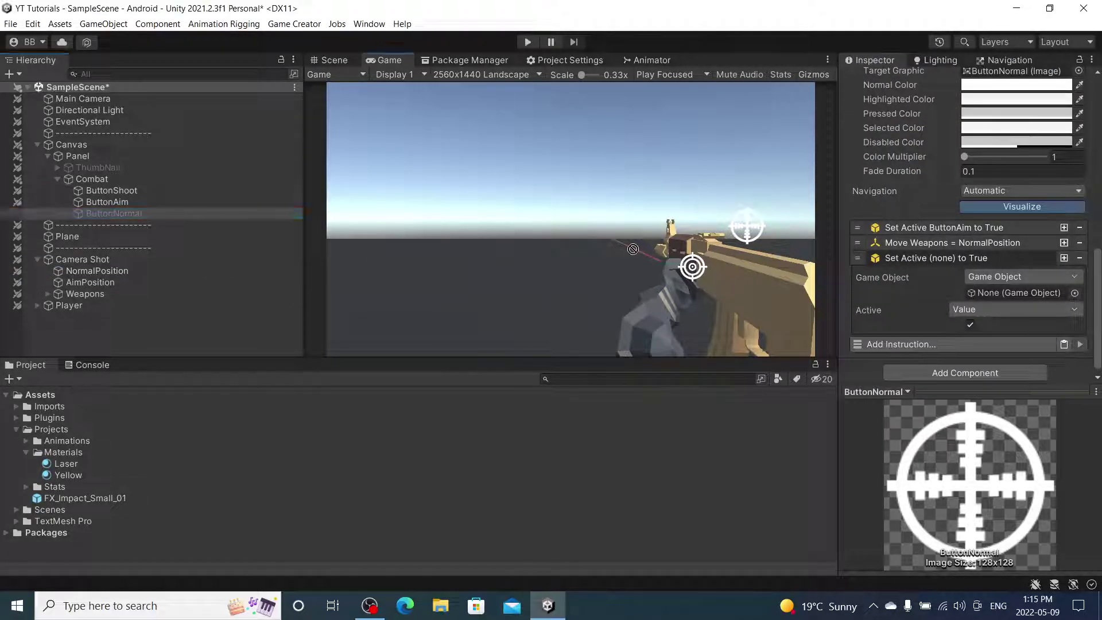
left_click(106, 214)
left_click_drag(106, 214, 1016, 292)
left_click(970, 324)
left_click(987, 257)
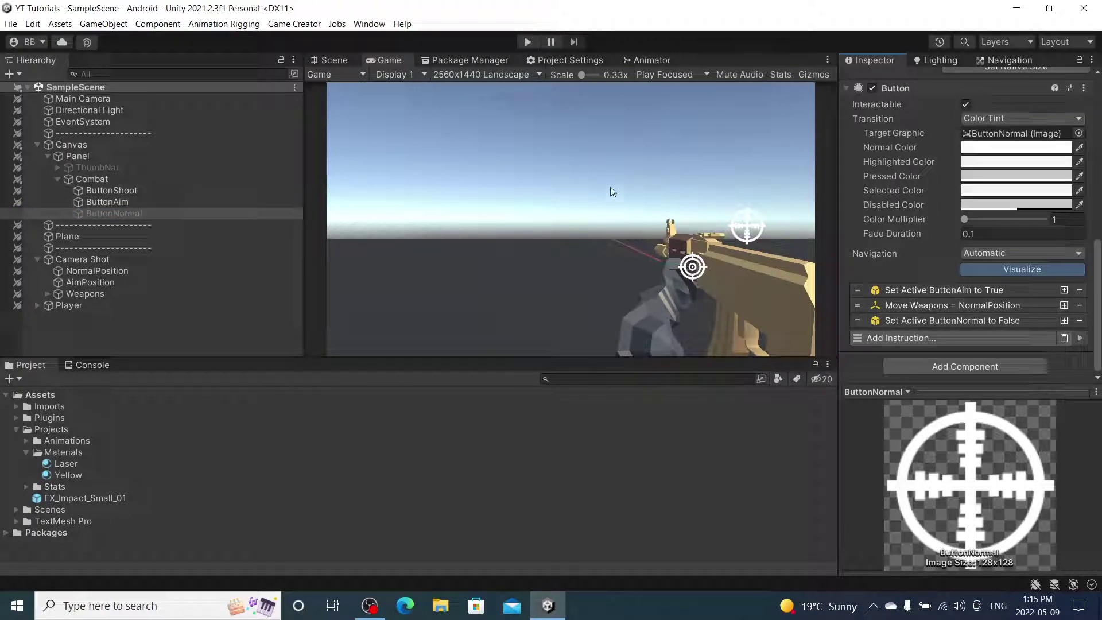
Play-test the aim button and try adjusting the Main Camera's field of view while the game runs.
left_click(528, 42)
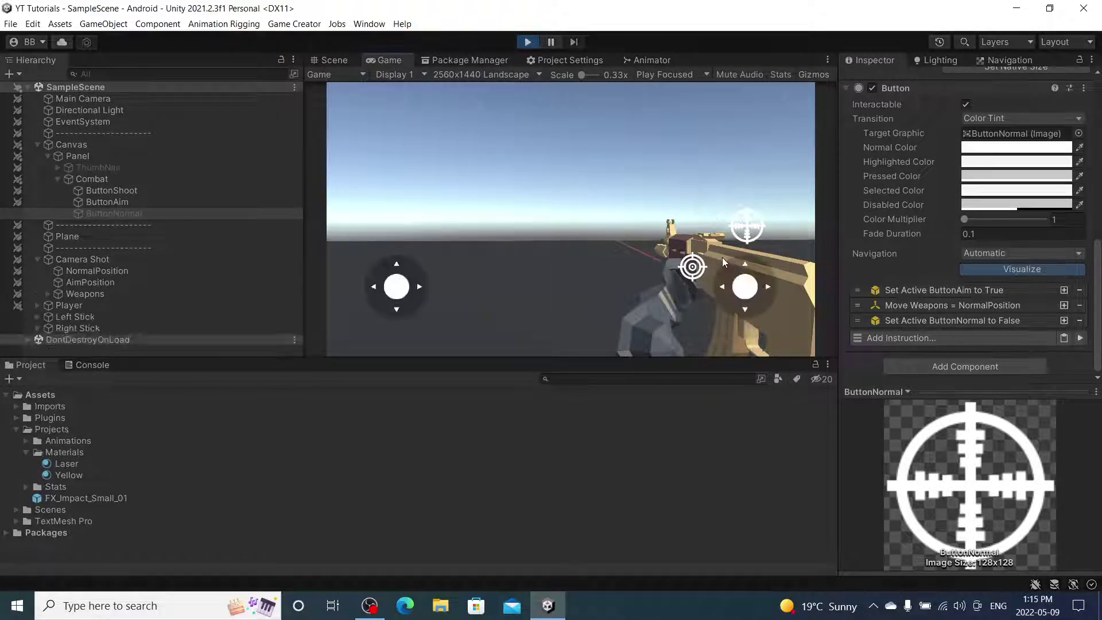
left_click(745, 232)
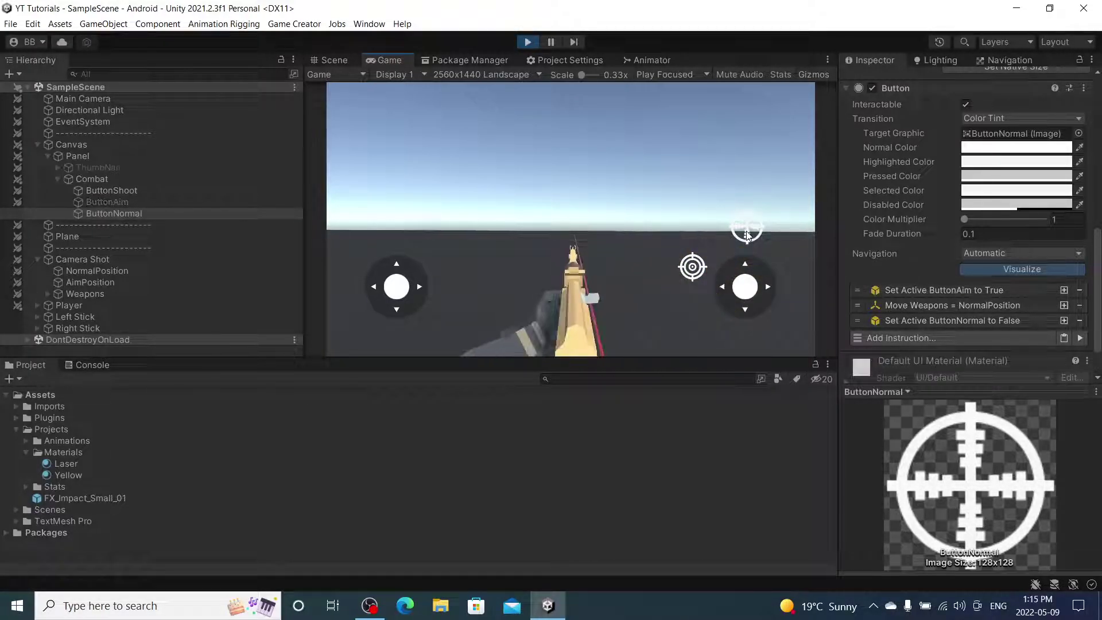
left_click(151, 102)
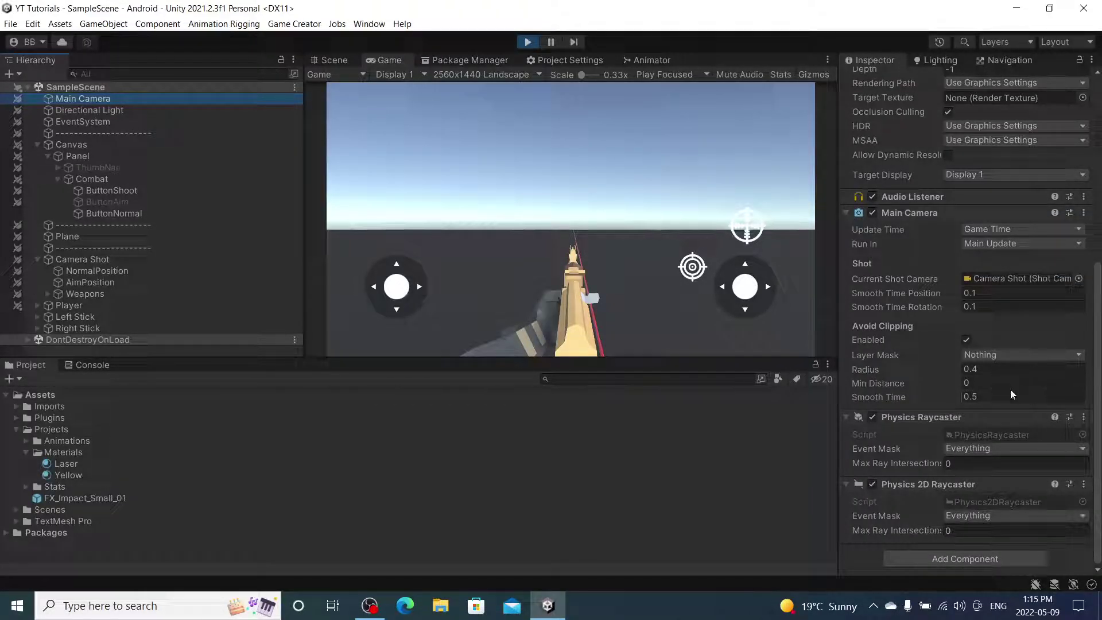
scroll(1009, 386, "up", 9)
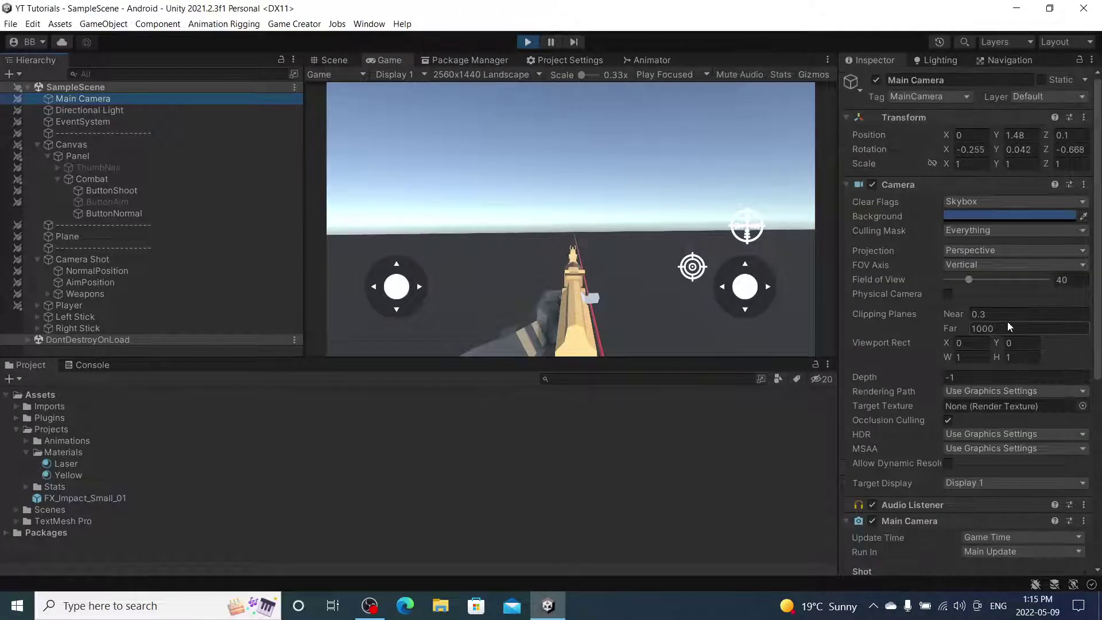
mouse_move(970, 281)
left_mouse_down()
mouse_move(980, 281)
mouse_move(962, 294)
left_mouse_up()
left_click(533, 45)
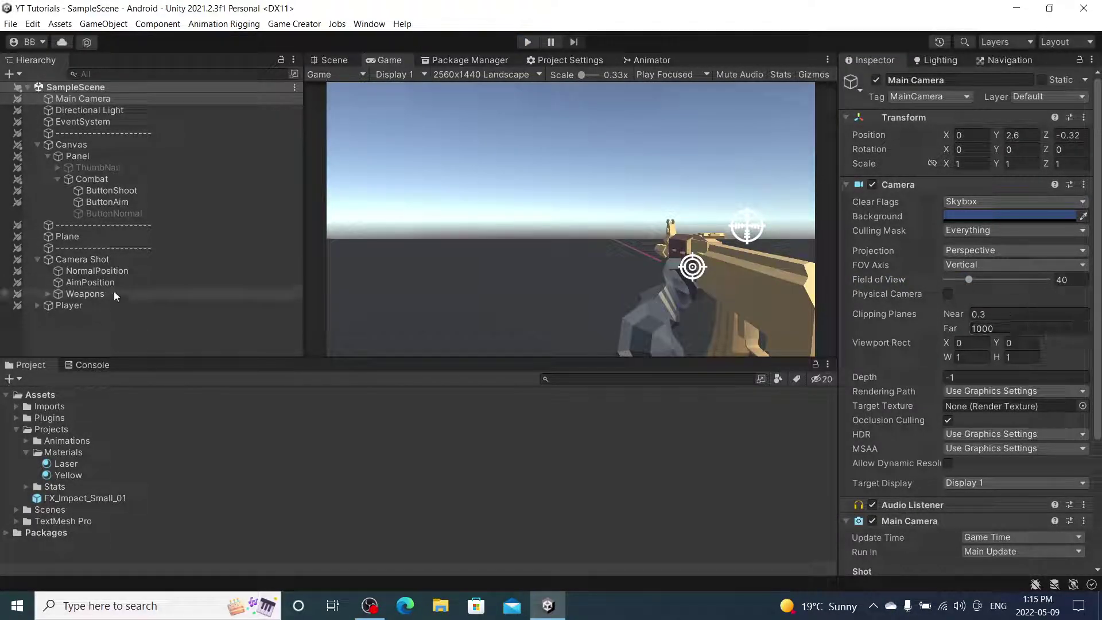
Add a Change FoV instruction with a value of 25 to ButtonAim, placed before Set Active ButtonAim to False.
left_click(178, 202)
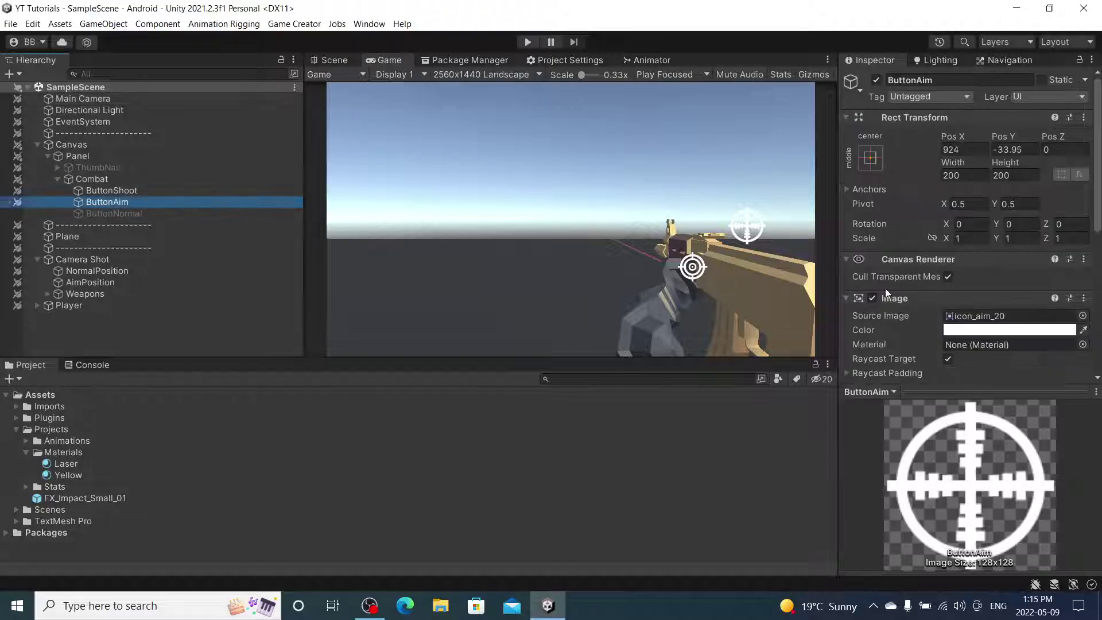
scroll(978, 284, "down", 5)
left_click(974, 290)
type("fov")
left_click(724, 343)
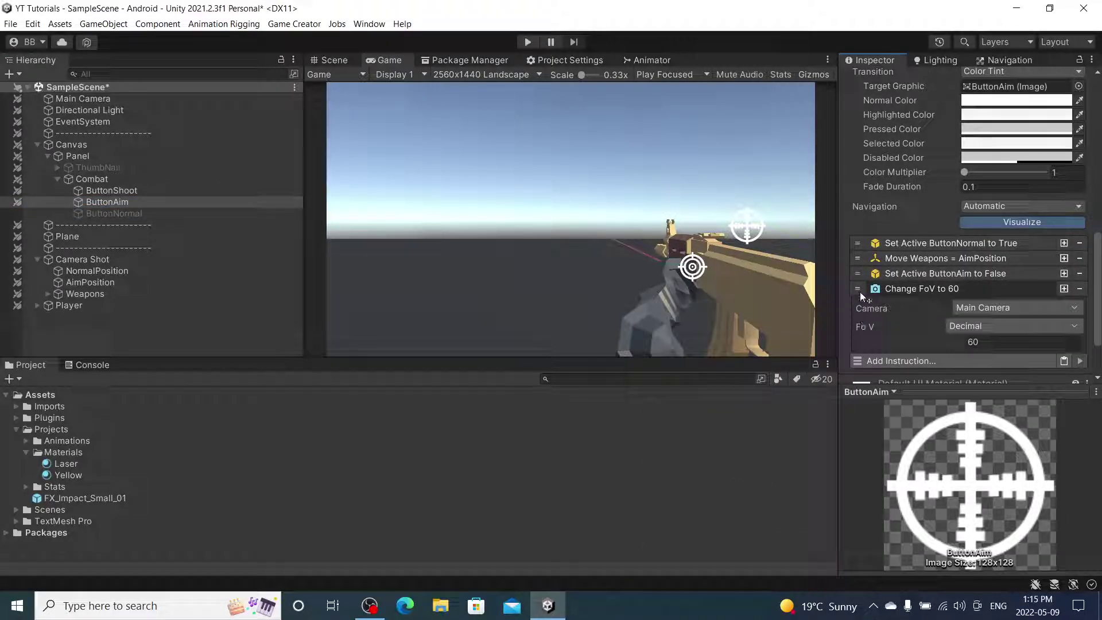
mouse_move(860, 292)
left_mouse_down()
mouse_move(863, 253)
mouse_move(868, 274)
left_mouse_up()
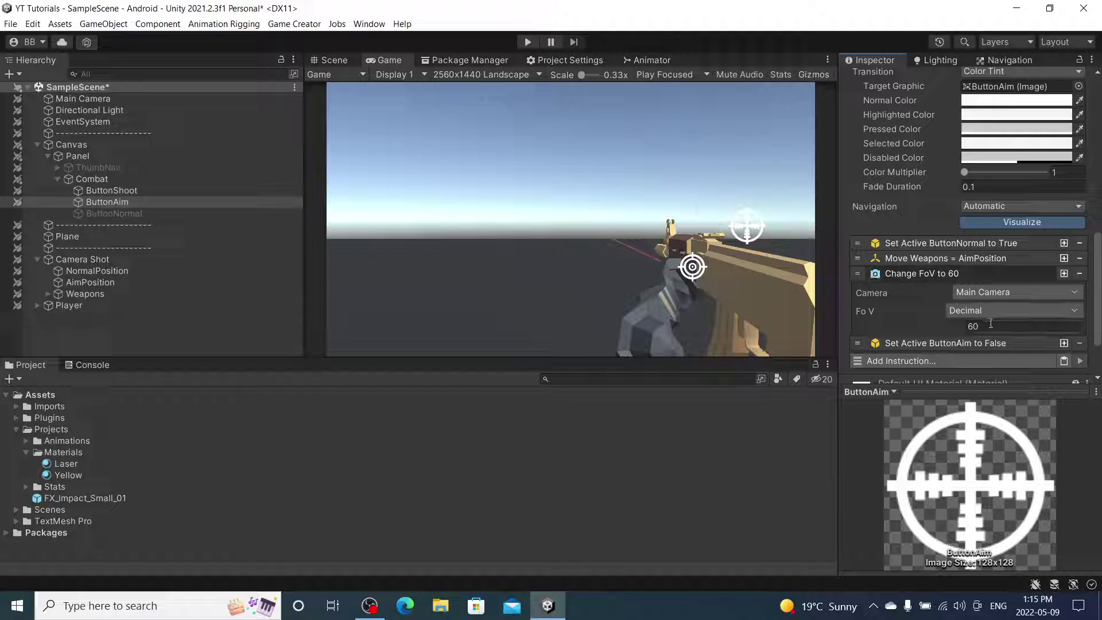
type("25")
left_click(947, 275)
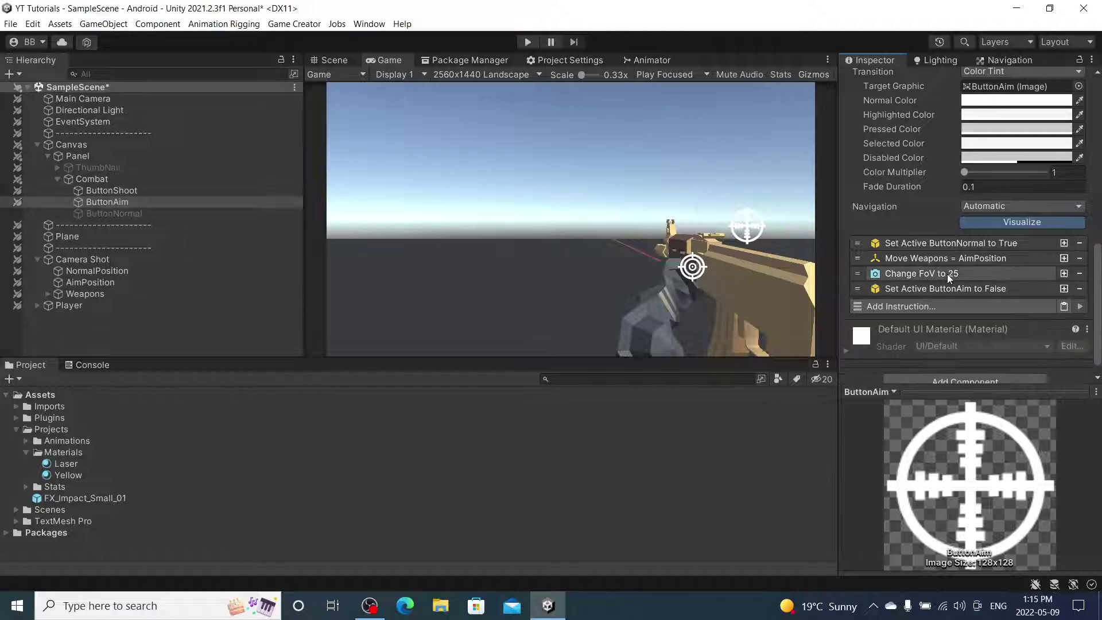
Copy ButtonAim's Change FoV instruction into ButtonNormal, directly after its Weapons move.
right_click(947, 274)
left_click(976, 283)
left_click(170, 213)
right_click(932, 304)
left_click(971, 342)
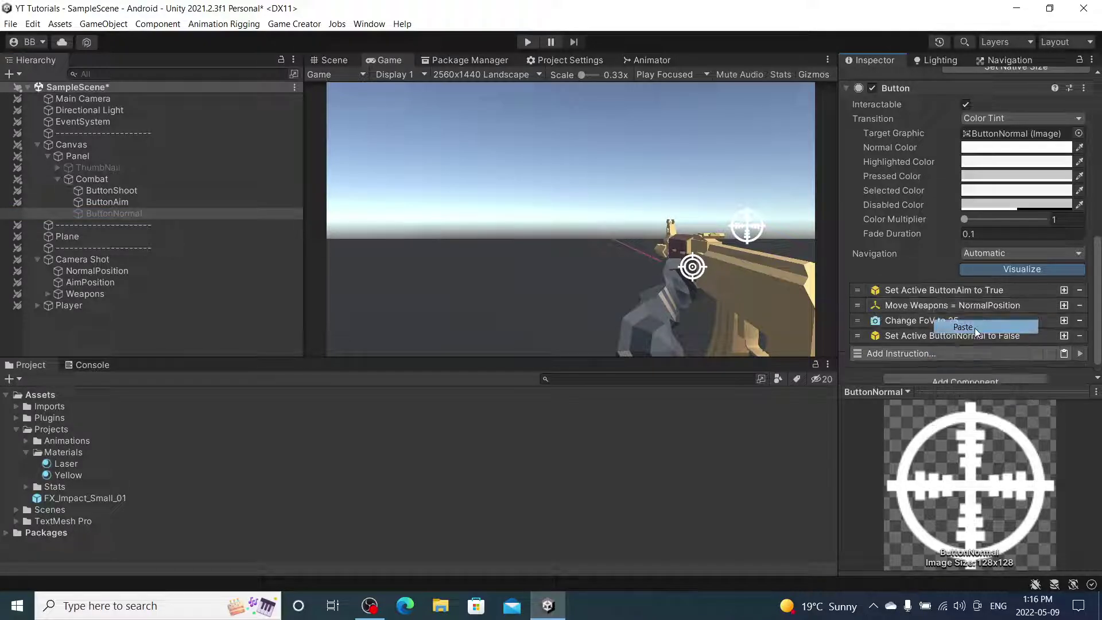
Set the FoV value of ButtonNormal's Change FoV instruction to 40.
left_click(968, 324)
left_click(980, 332)
type("40")
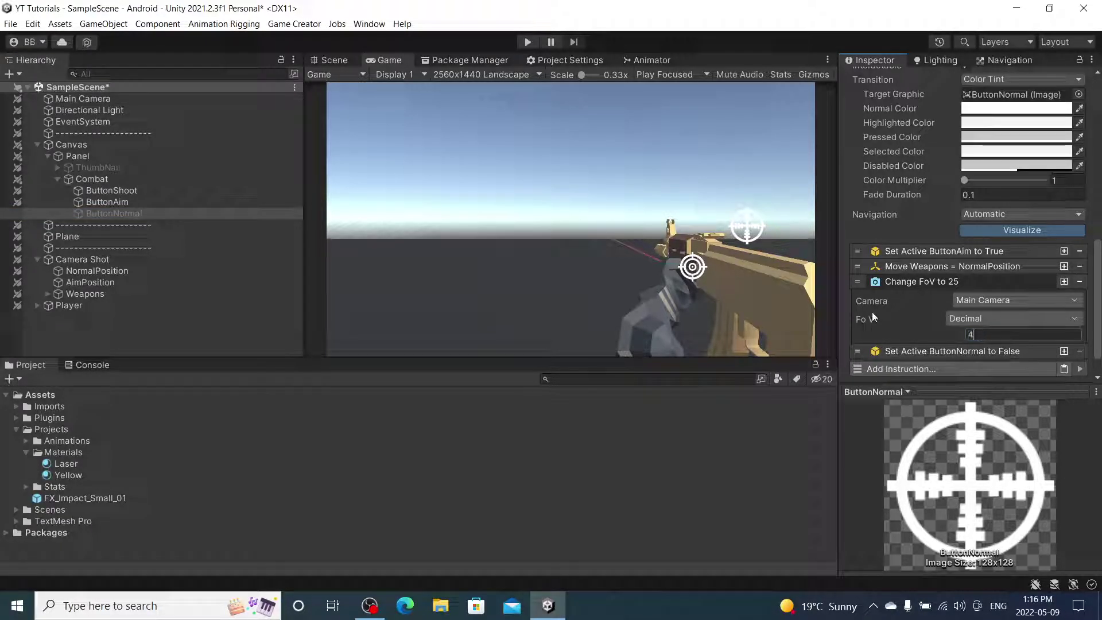
left_click(934, 282)
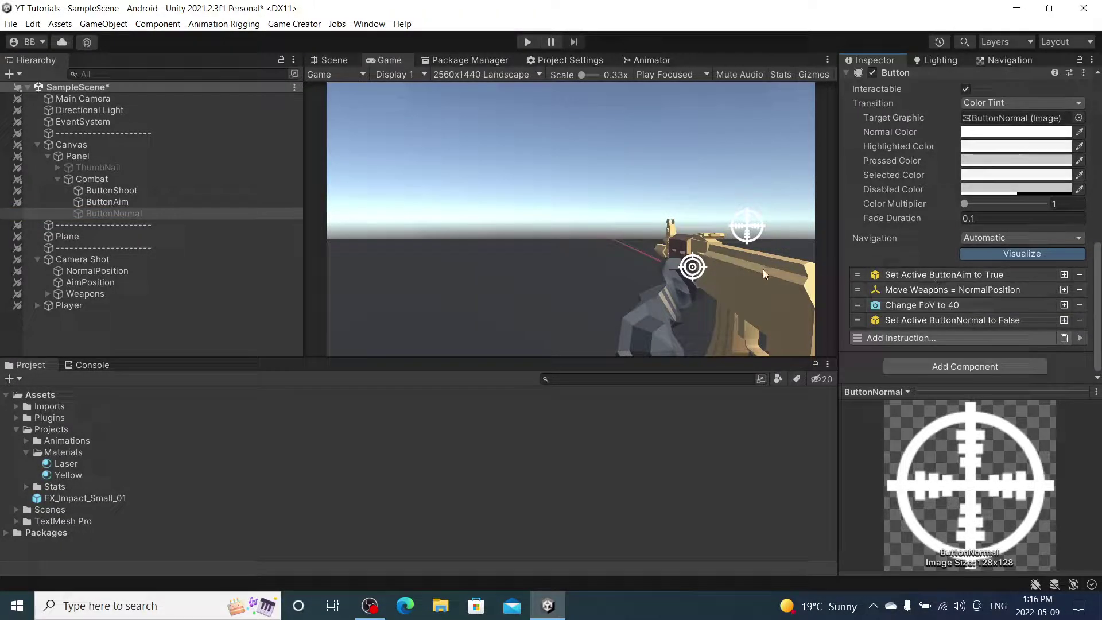
Play-test looking around, shooting and switching between the aim and normal positions with the field of view changes.
left_click(527, 42)
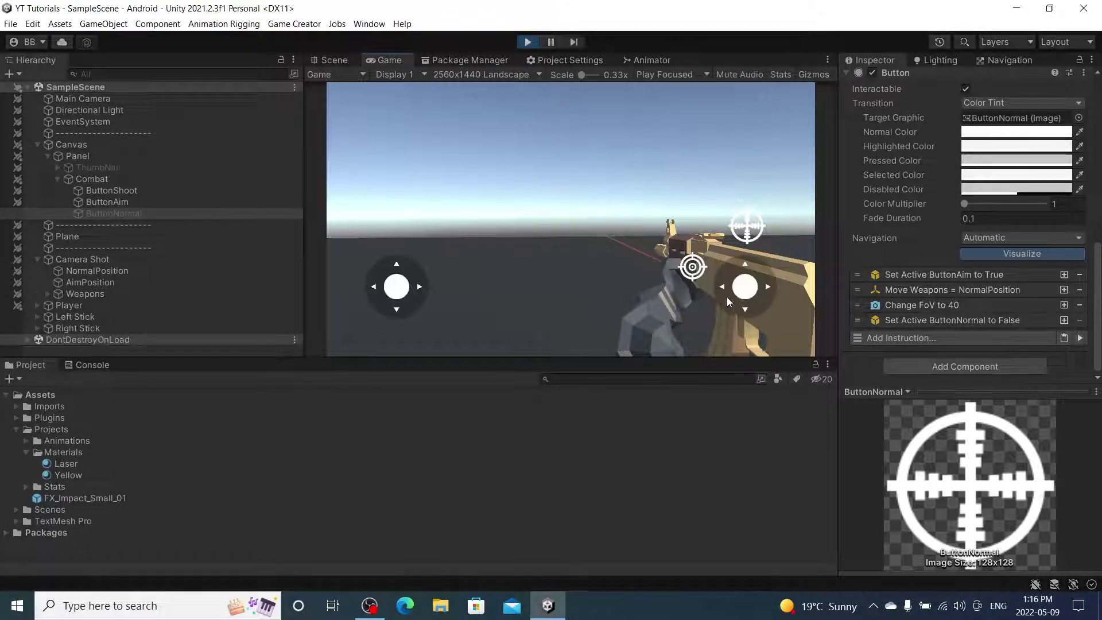
left_click_drag(717, 293, 744, 269)
left_click(747, 228)
left_click(692, 268)
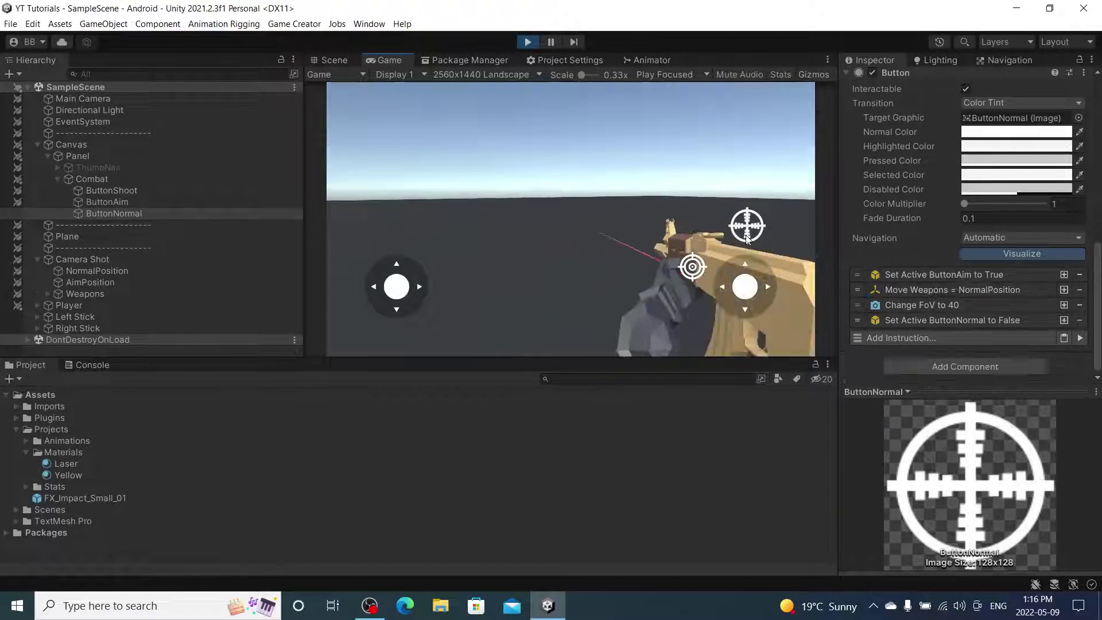
left_click(746, 239)
left_click(747, 240)
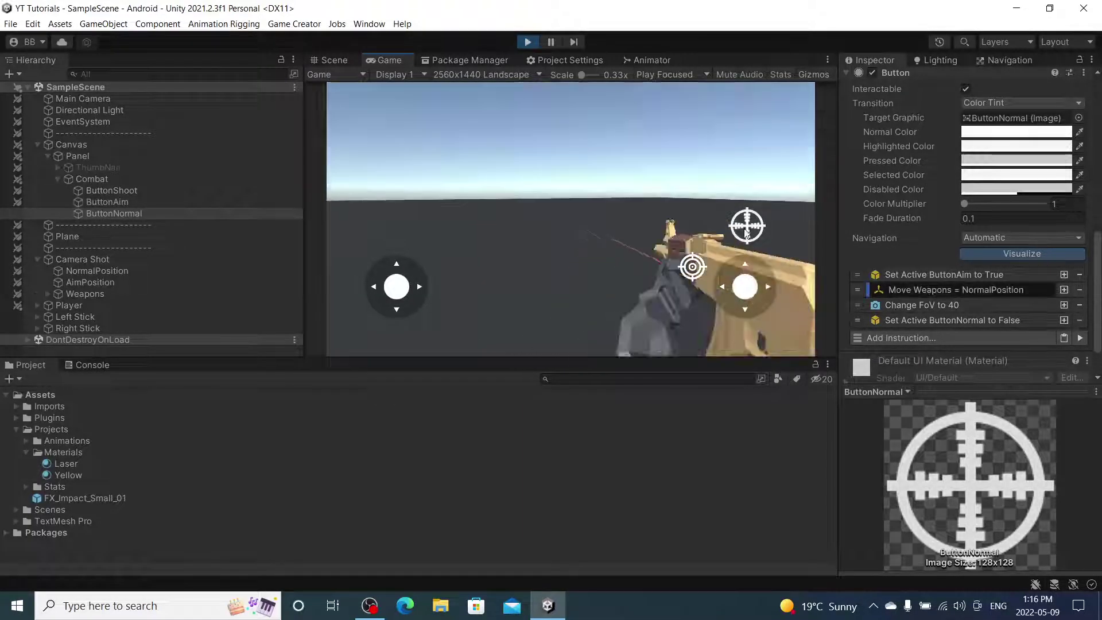
left_click(527, 42)
Turn off Wait To Complete on the Weapons moves of both ButtonNormal and ButtonAim.
left_click(982, 290)
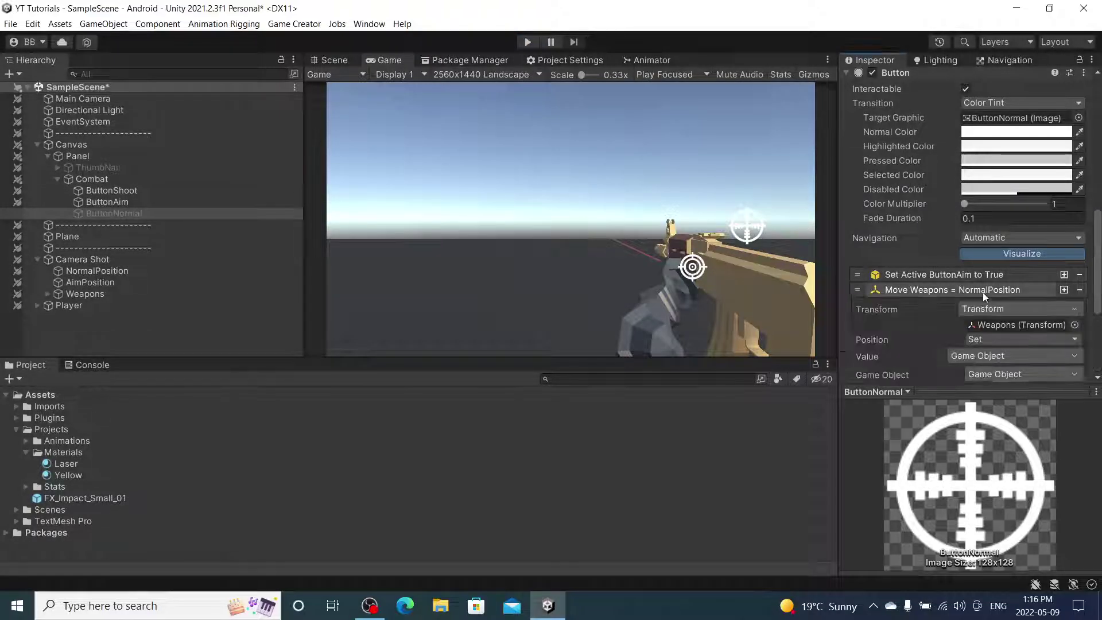
scroll(982, 292, "down", 3)
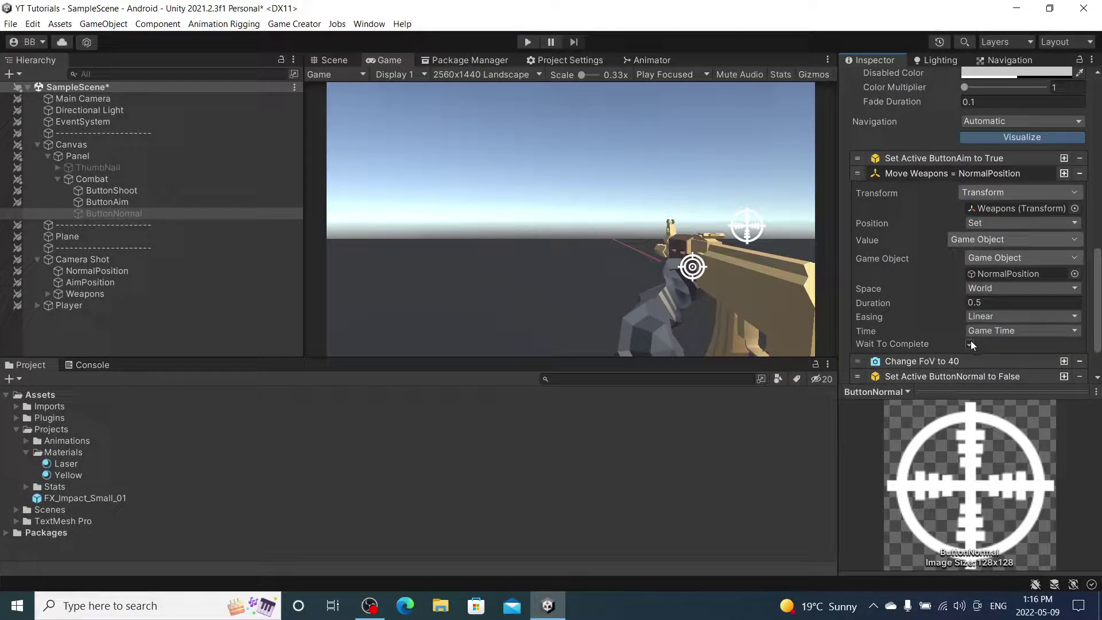
left_click(195, 201)
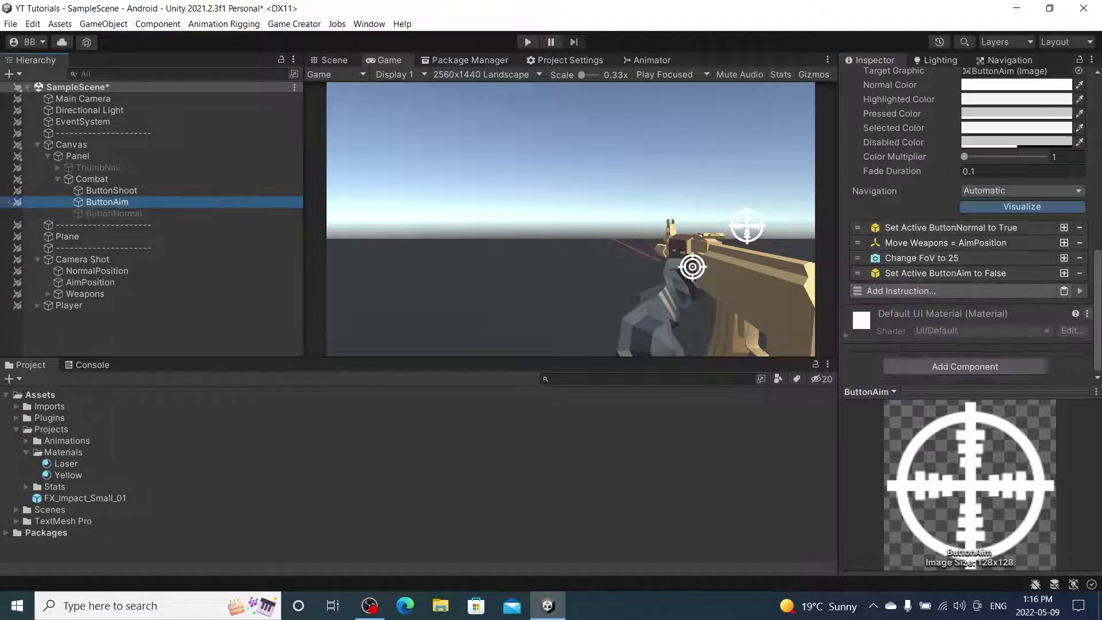
left_click(948, 246)
scroll(969, 298, "down", 3)
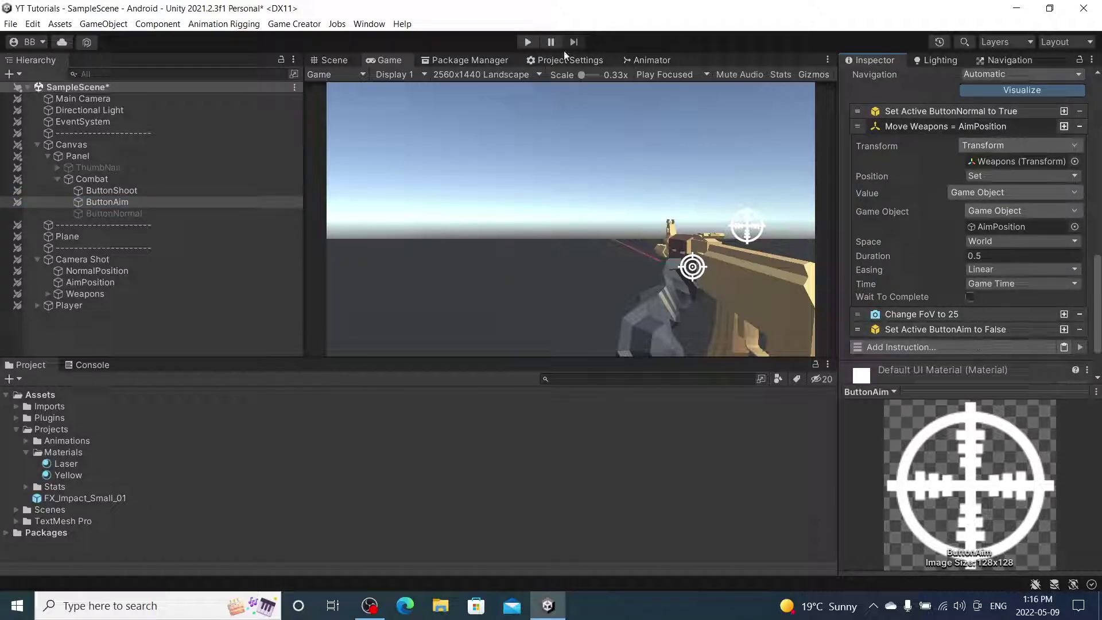
Run the game and test aiming, shooting while aimed and returning the weapon to its normal position.
left_click(528, 42)
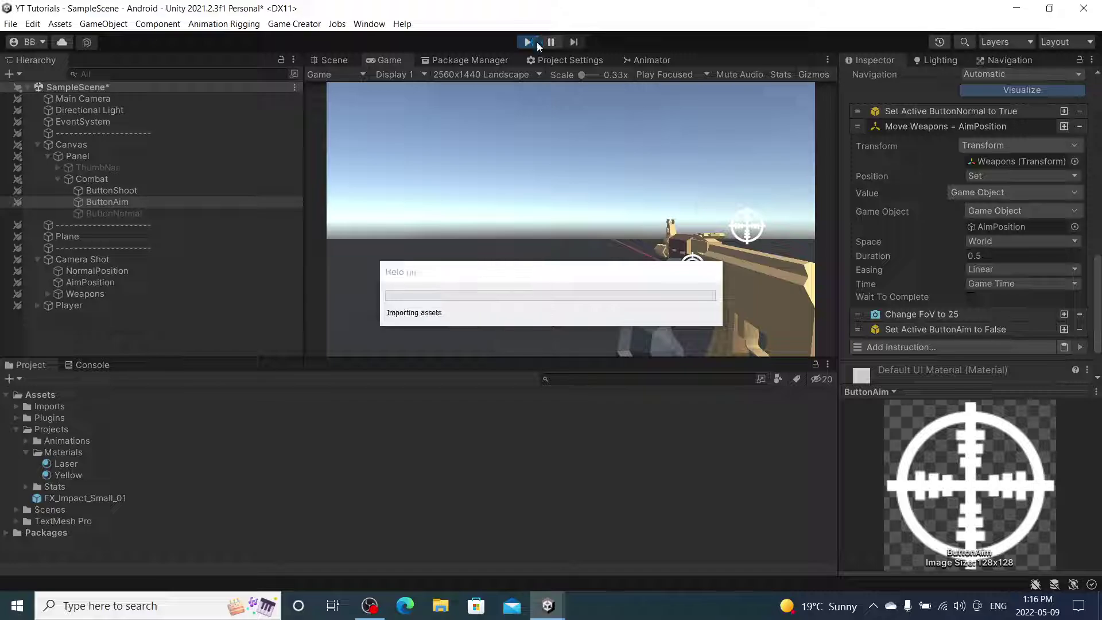
left_click(746, 228)
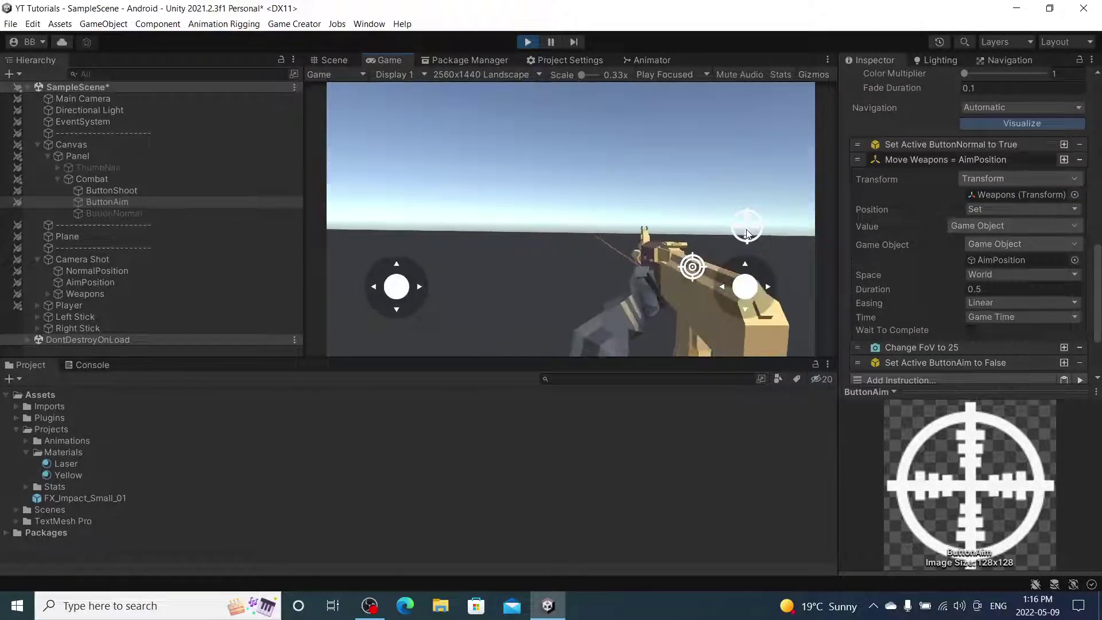
left_click(692, 266)
left_click(691, 267)
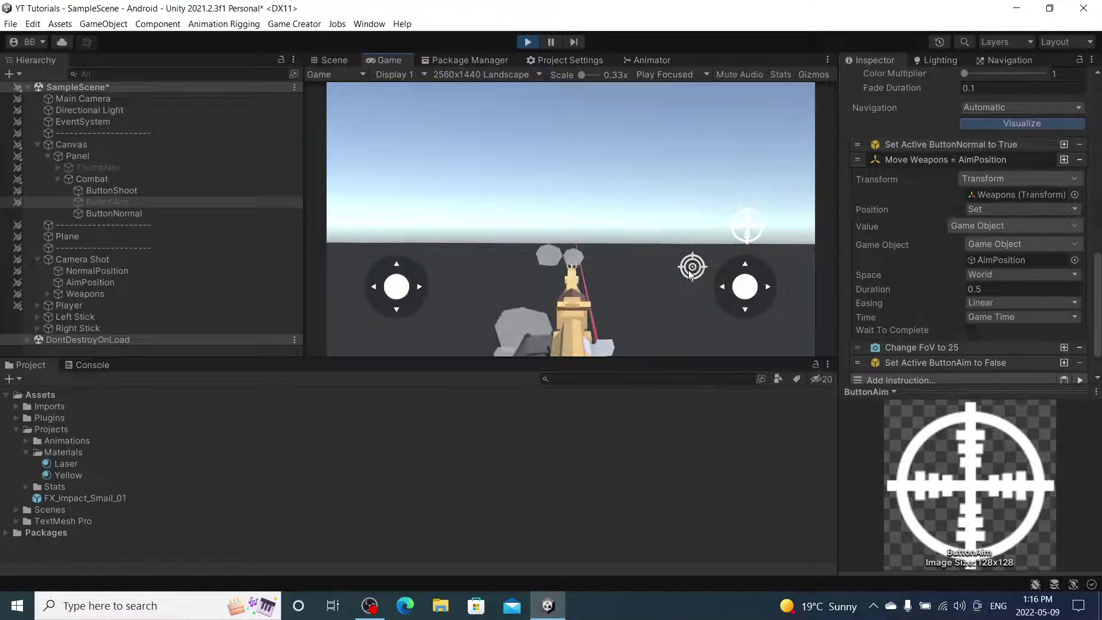
left_click(744, 240)
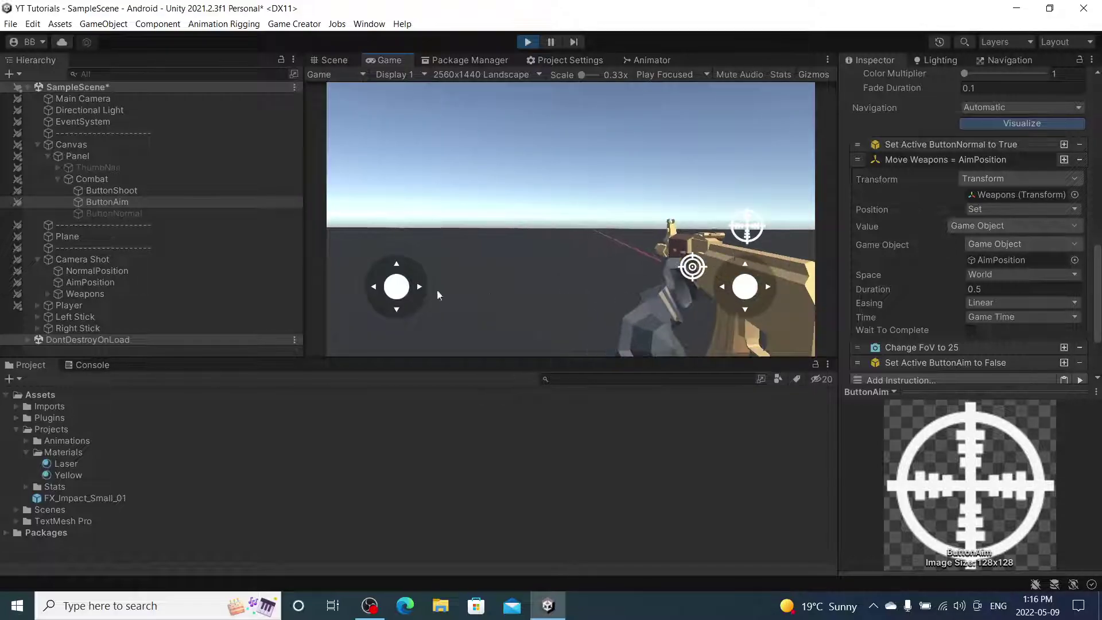
Test walking, toggling aim, repeated shooting and looking around with the on-screen sticks, and end the play test.
left_click_drag(423, 290, 666, 195)
left_click(745, 231)
left_click(744, 232)
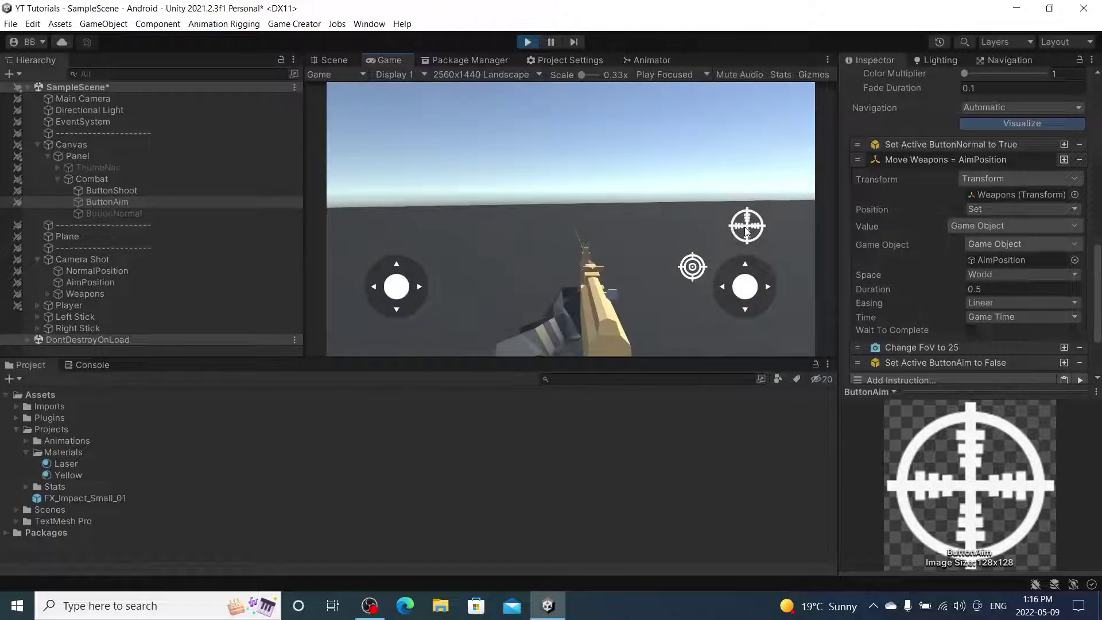
left_click(689, 267)
left_click(687, 268)
left_click(688, 268)
left_click_drag(745, 288, 780, 301)
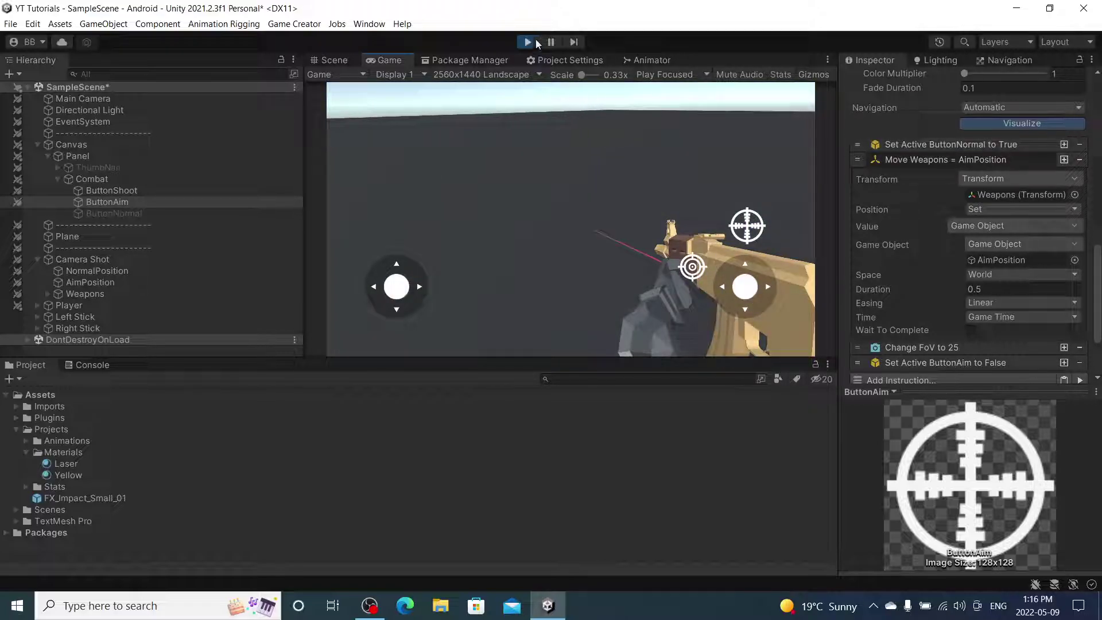
key("ctrl+p")
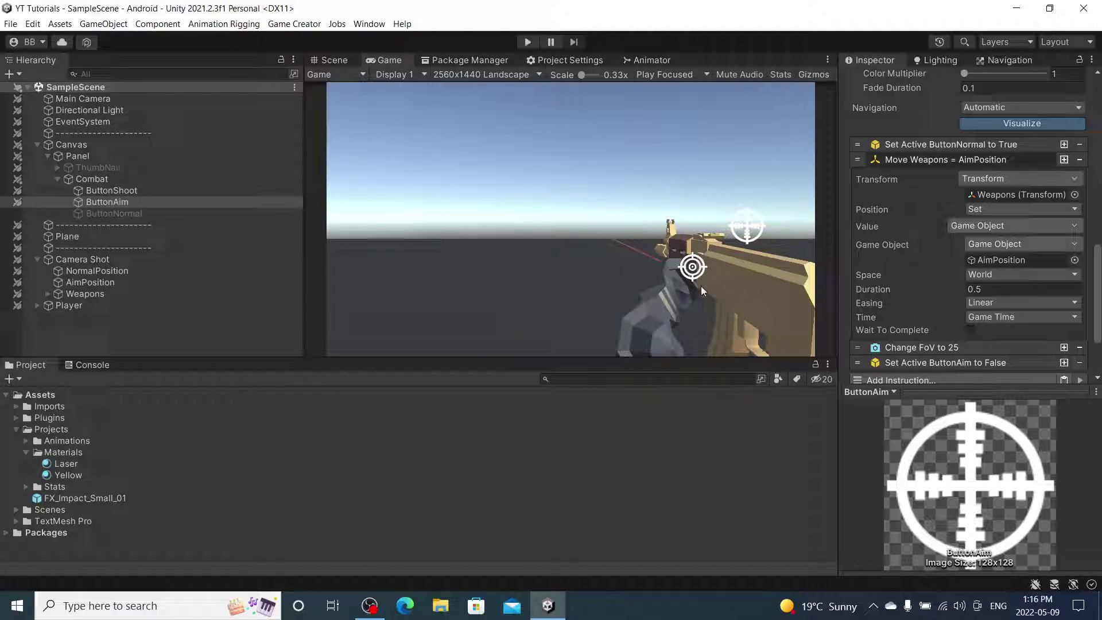
left_click(998, 160)
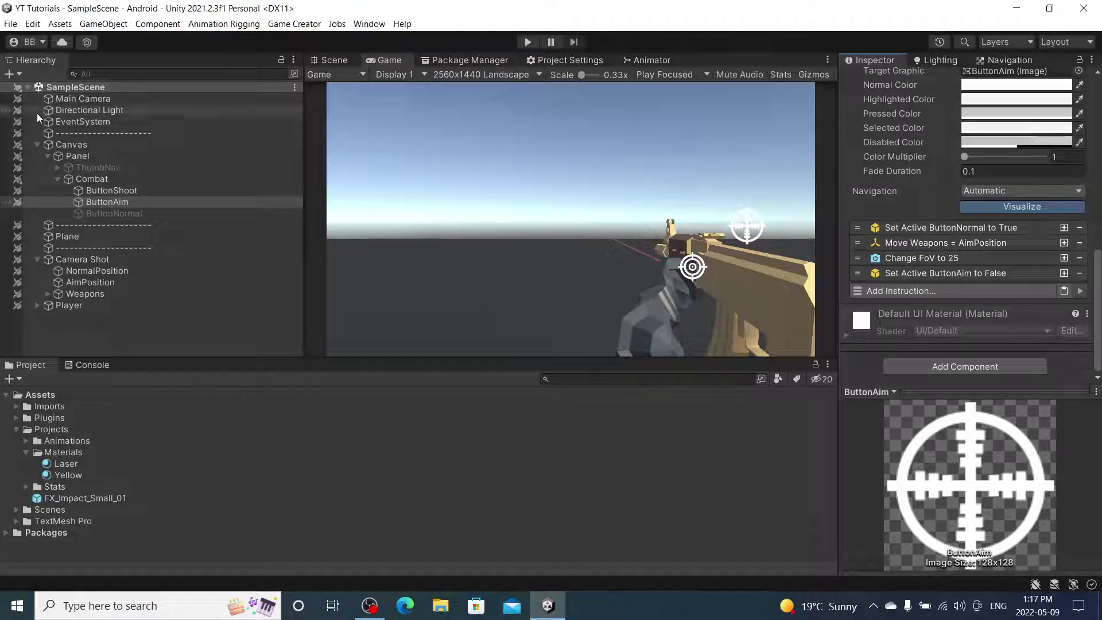
left_click(16, 89)
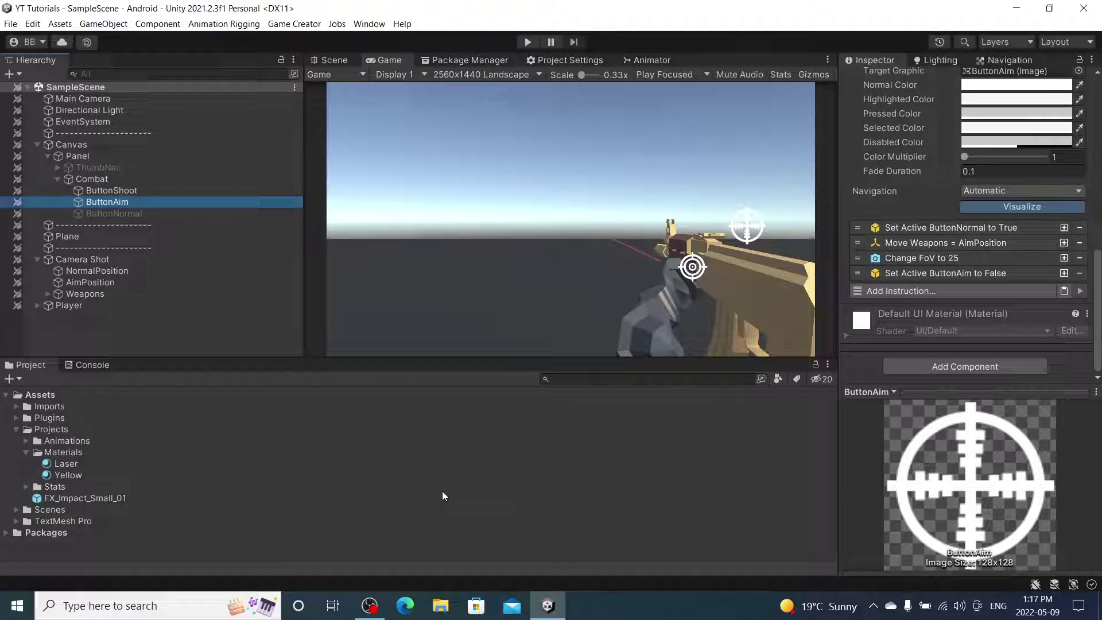
left_click(371, 604)
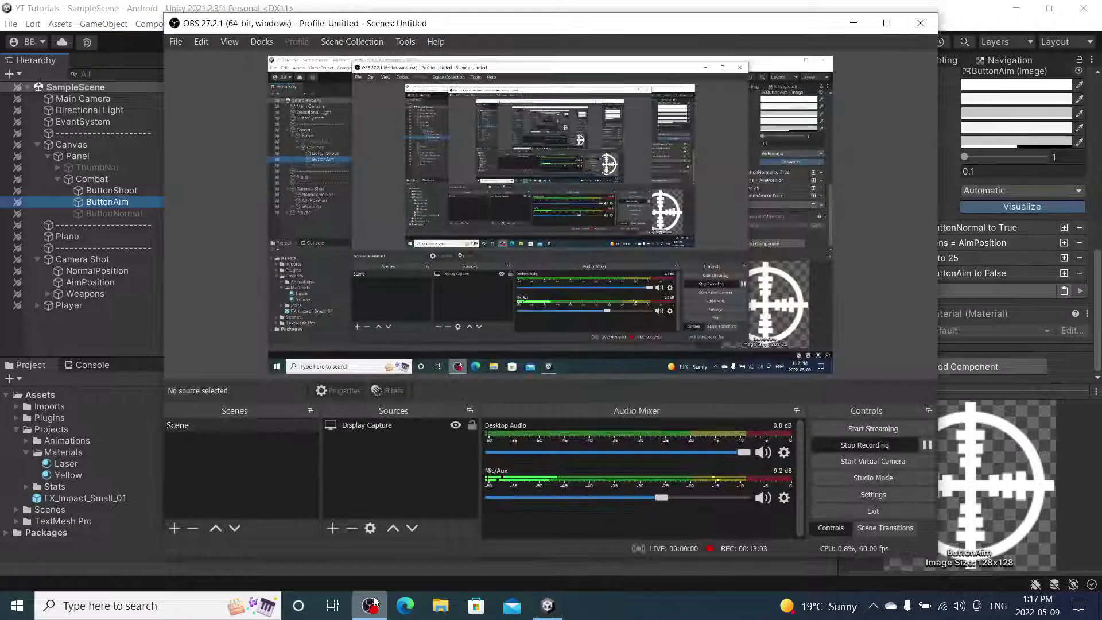
left_click(374, 601)
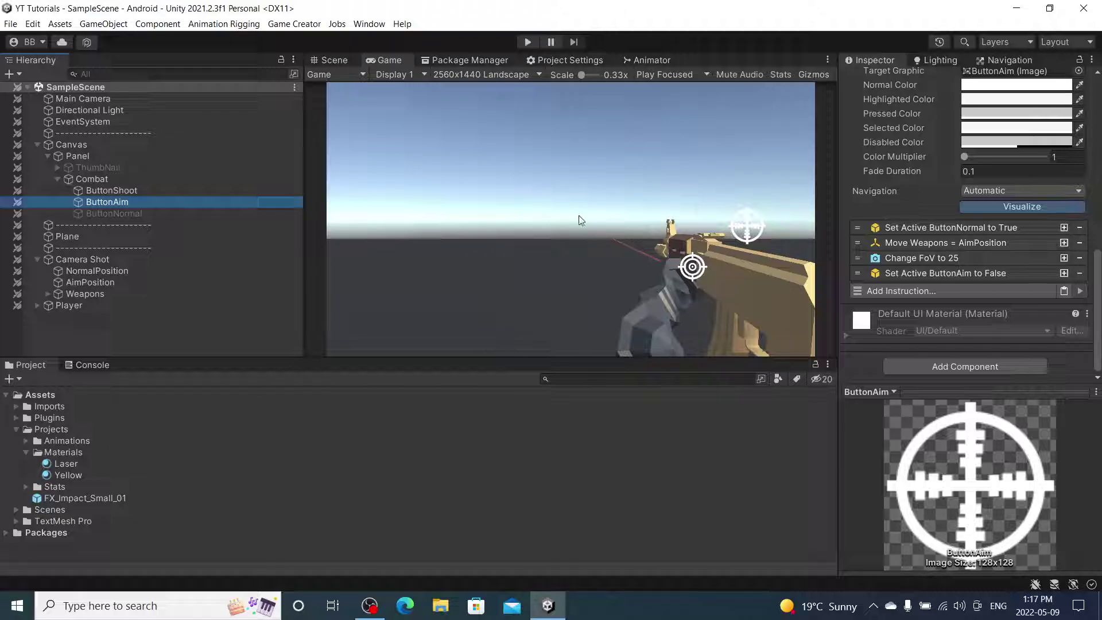
left_click(155, 190)
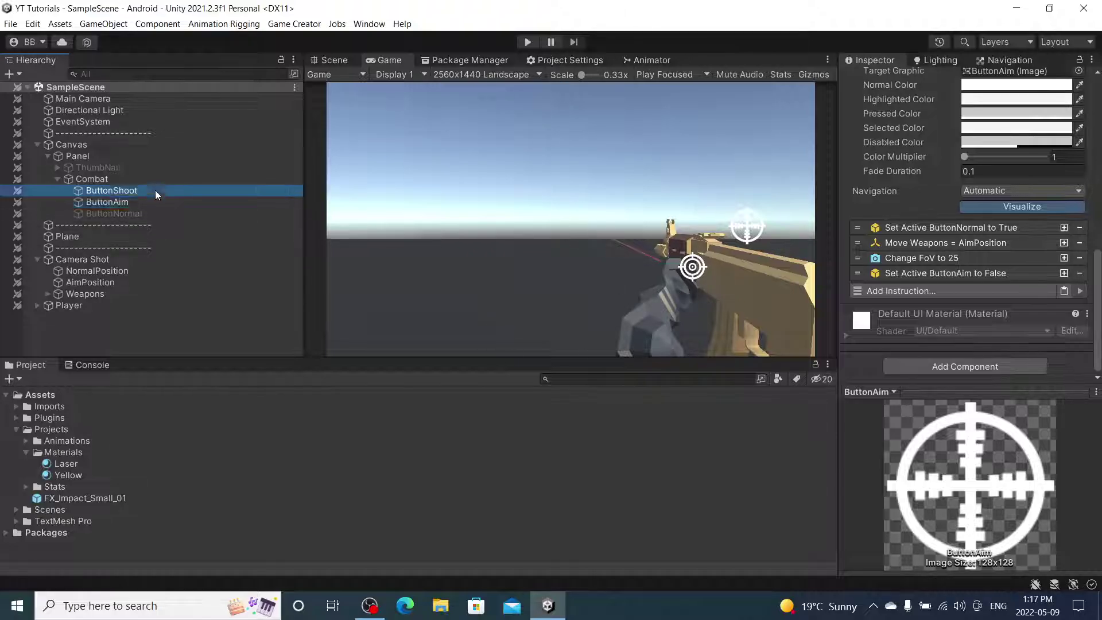
left_click(128, 212)
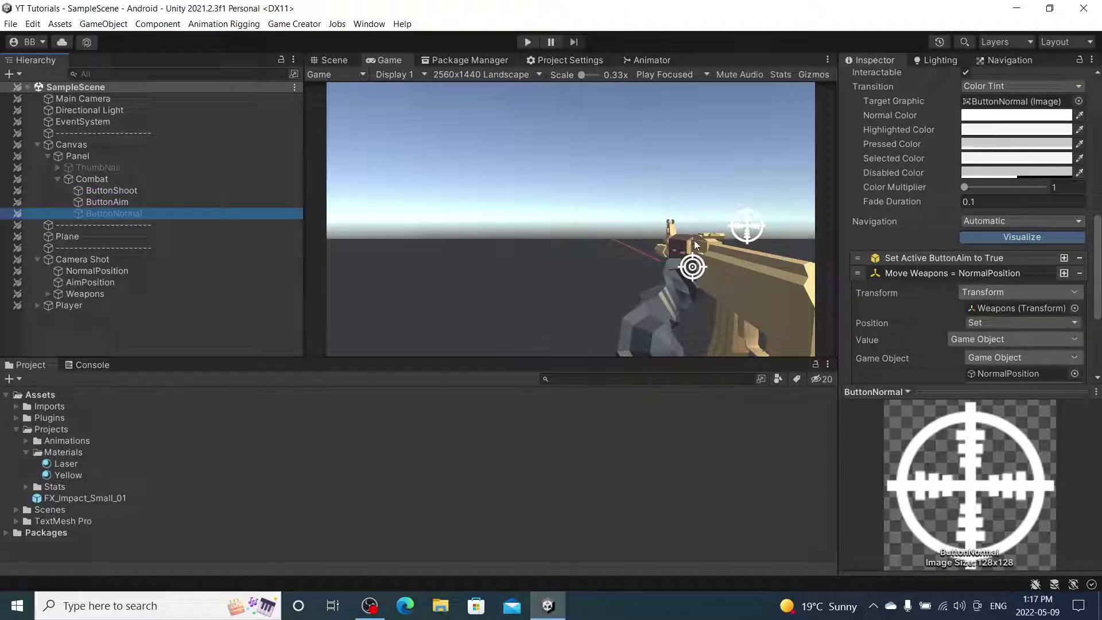
left_click(337, 62)
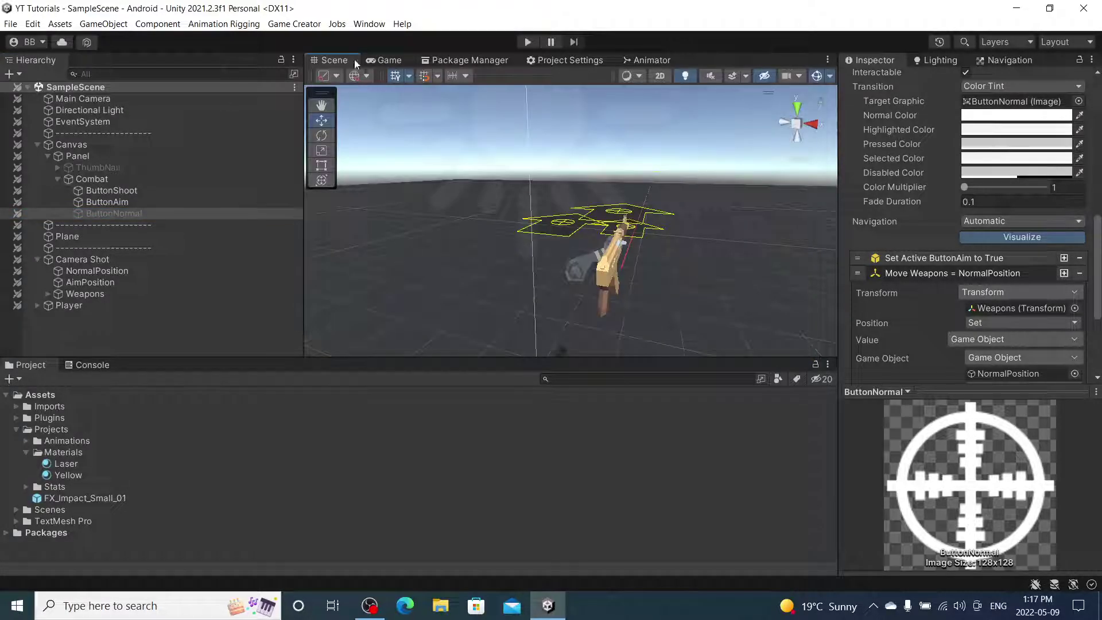
left_click(400, 63)
Play-test looking around with the on-screen stick, repeated shooting and toggling aim, and end the play test.
left_click(527, 42)
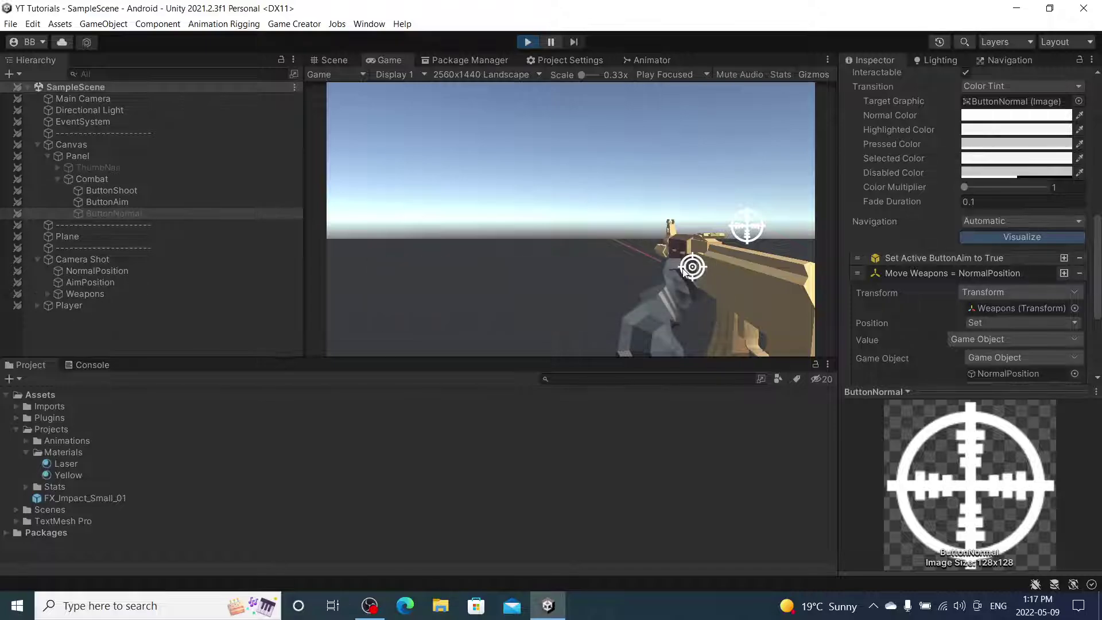
mouse_move(763, 285)
left_mouse_down()
mouse_move(790, 268)
mouse_move(781, 311)
mouse_move(757, 307)
mouse_move(745, 287)
left_mouse_up()
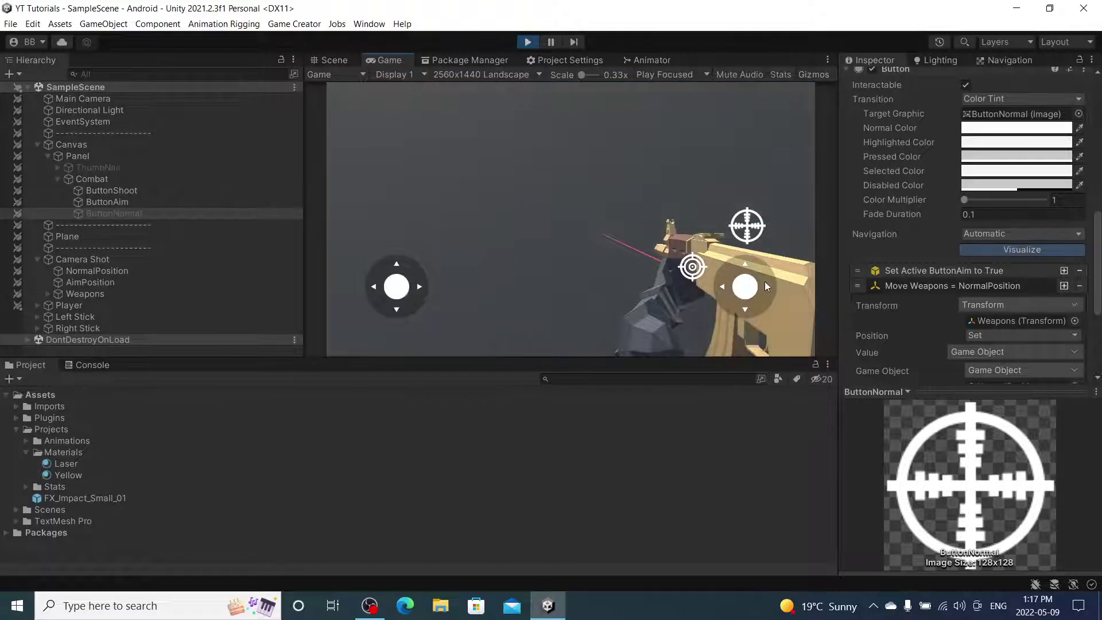
left_click(692, 270)
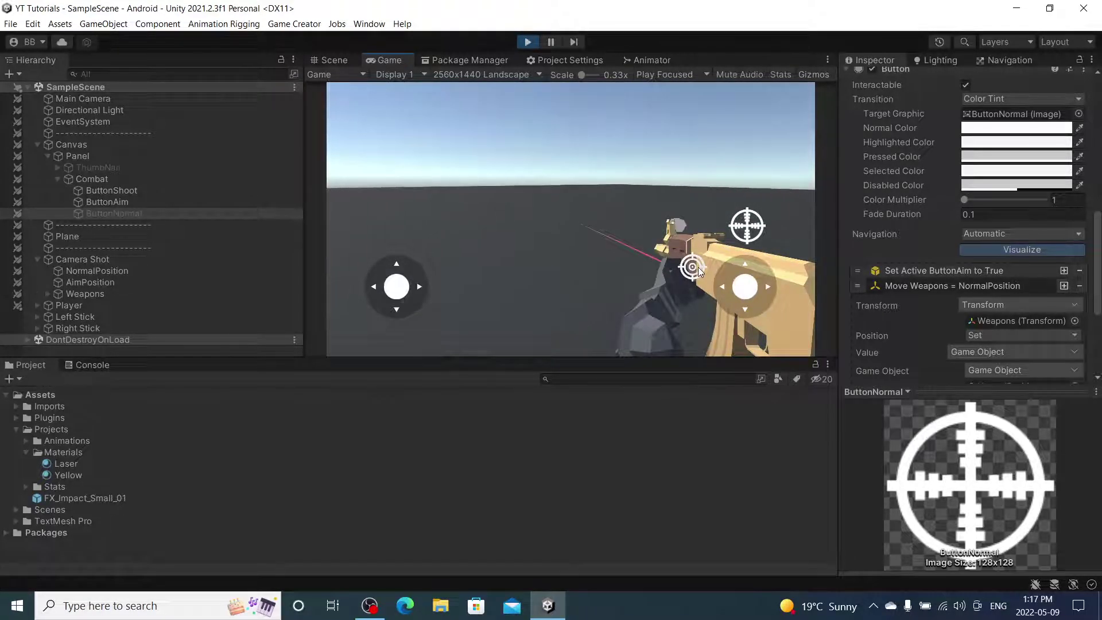
left_click_drag(745, 287, 746, 275)
left_click(697, 280)
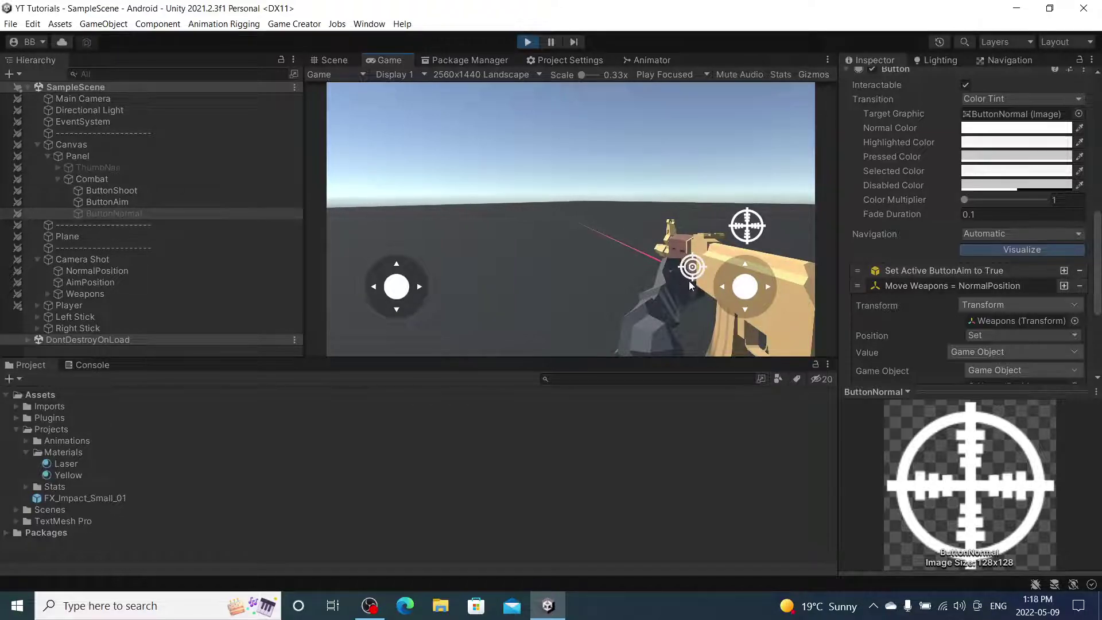
left_click(688, 273)
left_click(691, 266)
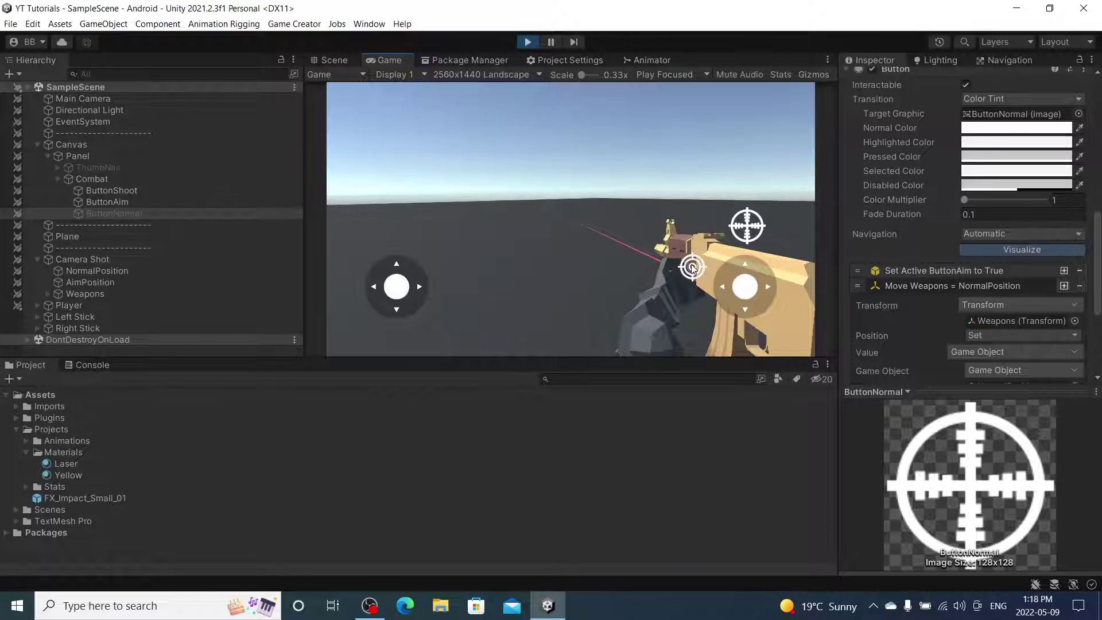
left_click(691, 268)
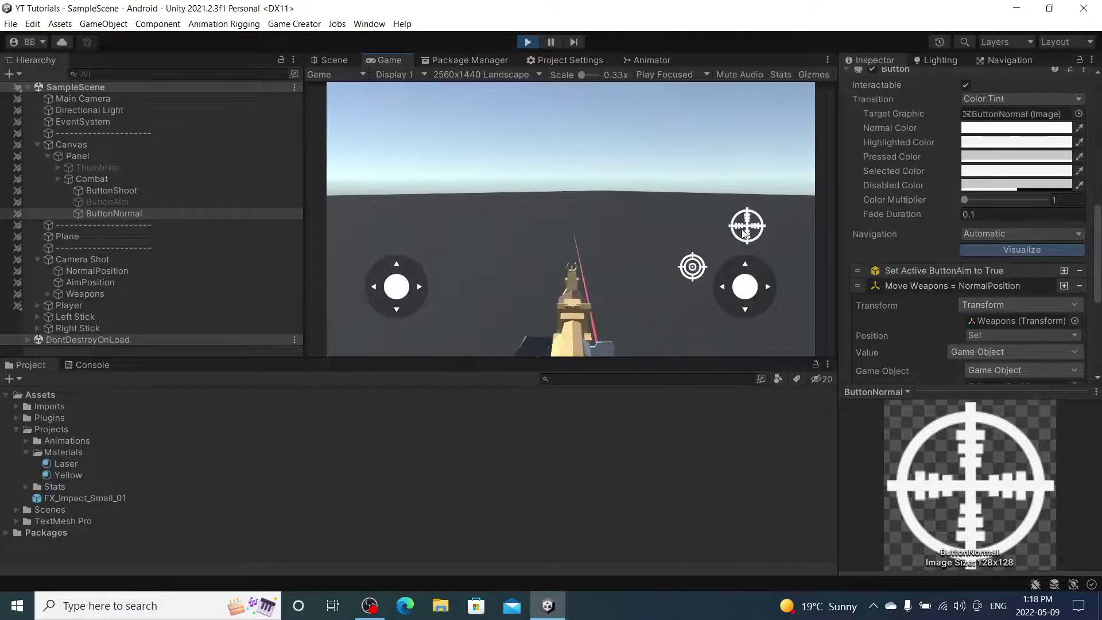
left_click(744, 229)
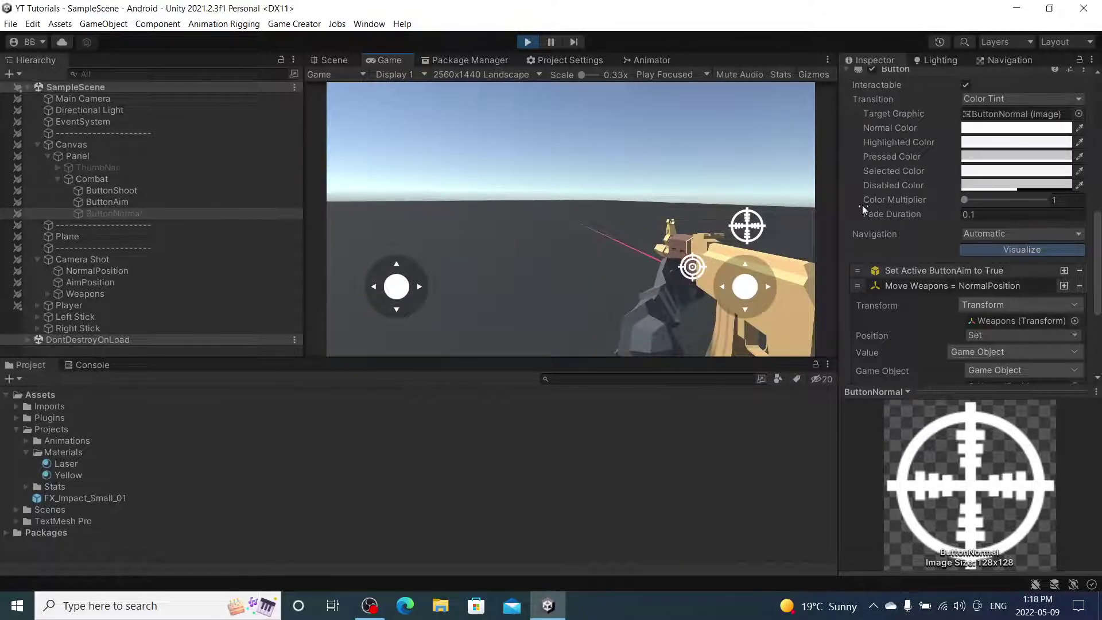
left_click(532, 41)
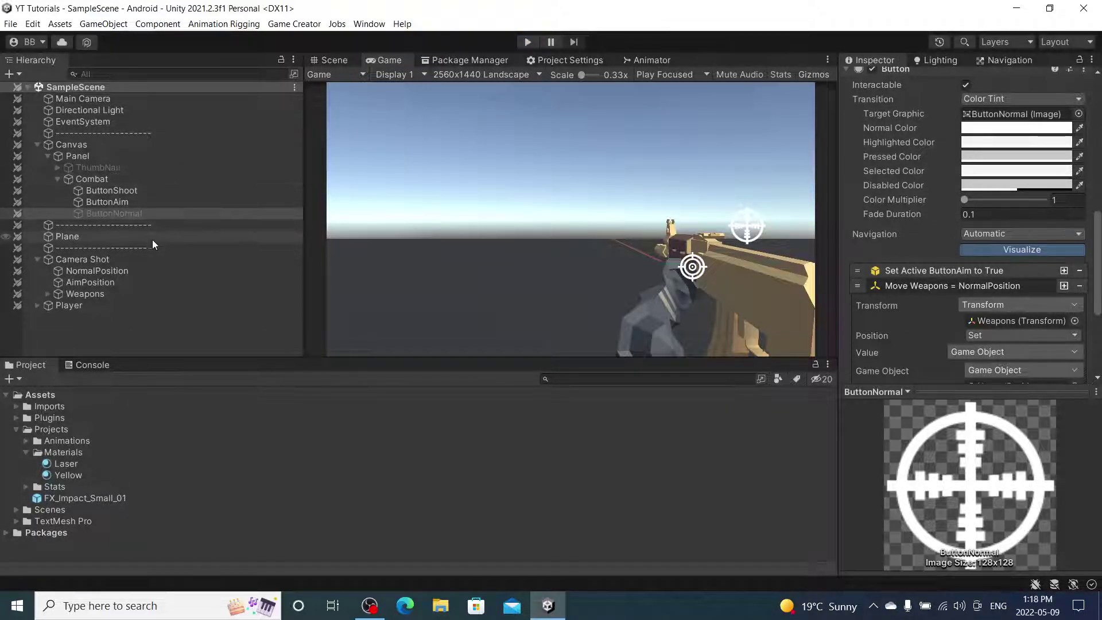
Change the Player character's Input Move to the keyboard's WASD.
left_click(102, 304)
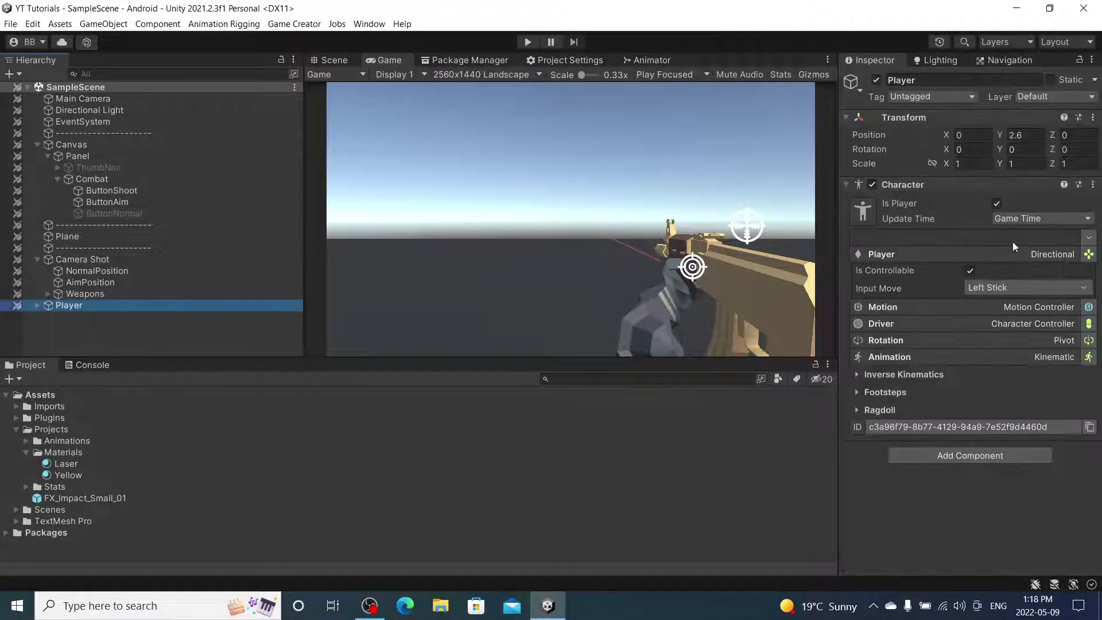
left_click(1010, 288)
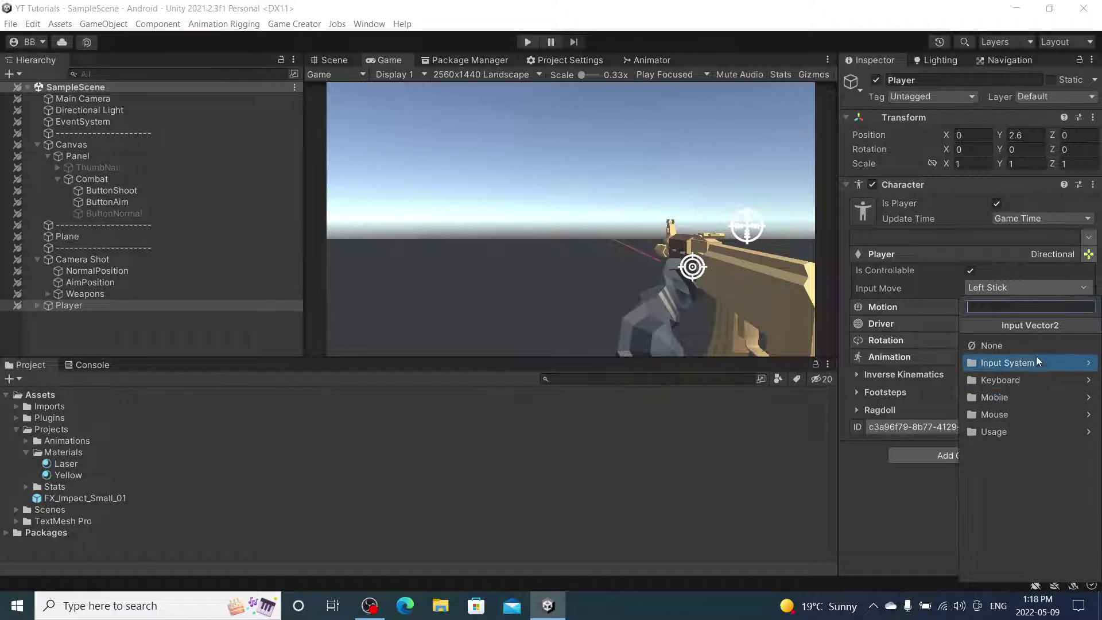
left_click(1001, 379)
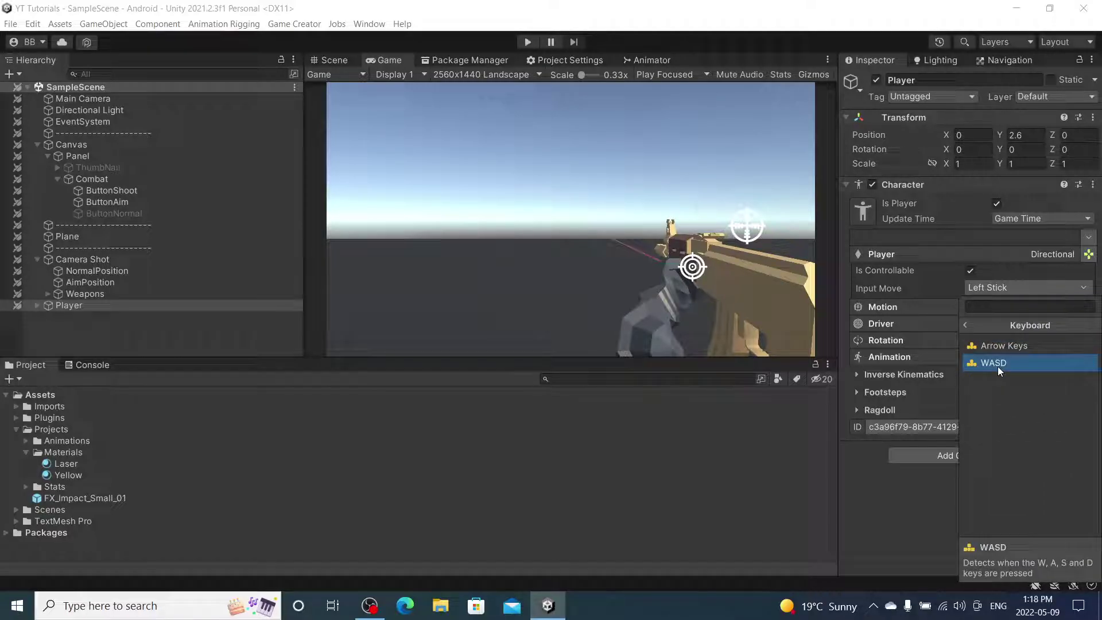
left_click(997, 364)
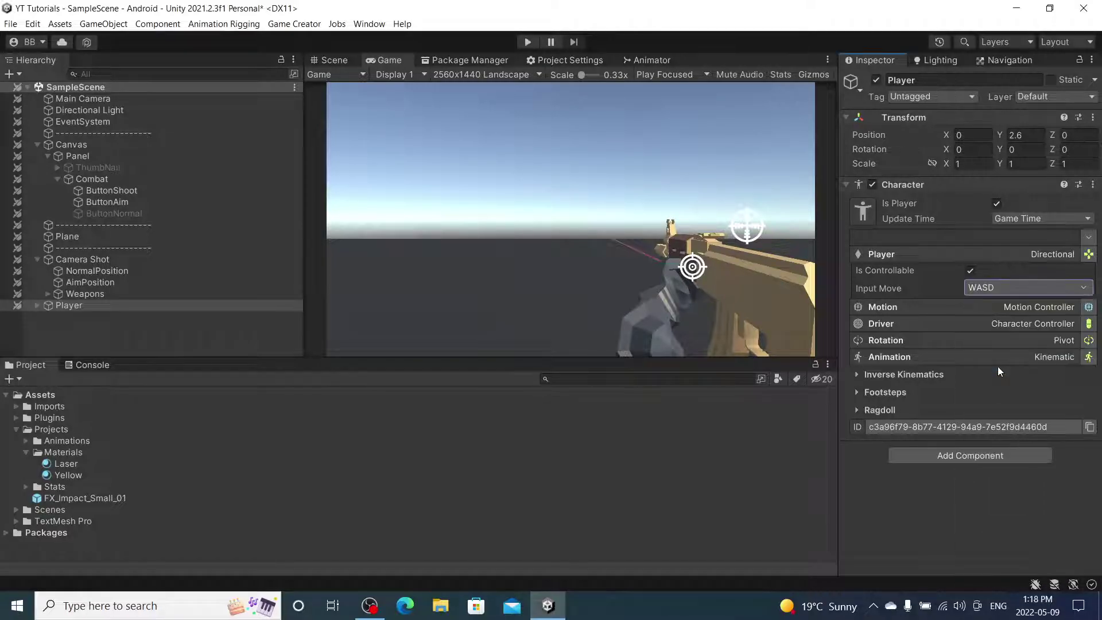
Run the game and test switching into and out of aim while walking forward and sideways with WASD.
left_click(535, 43)
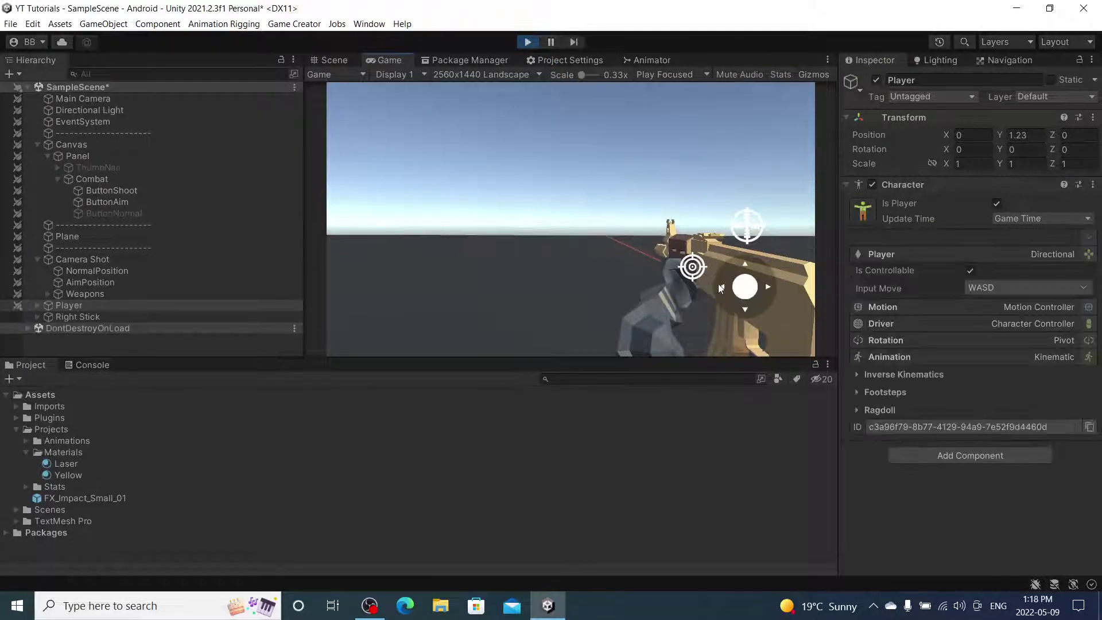
left_click(746, 228)
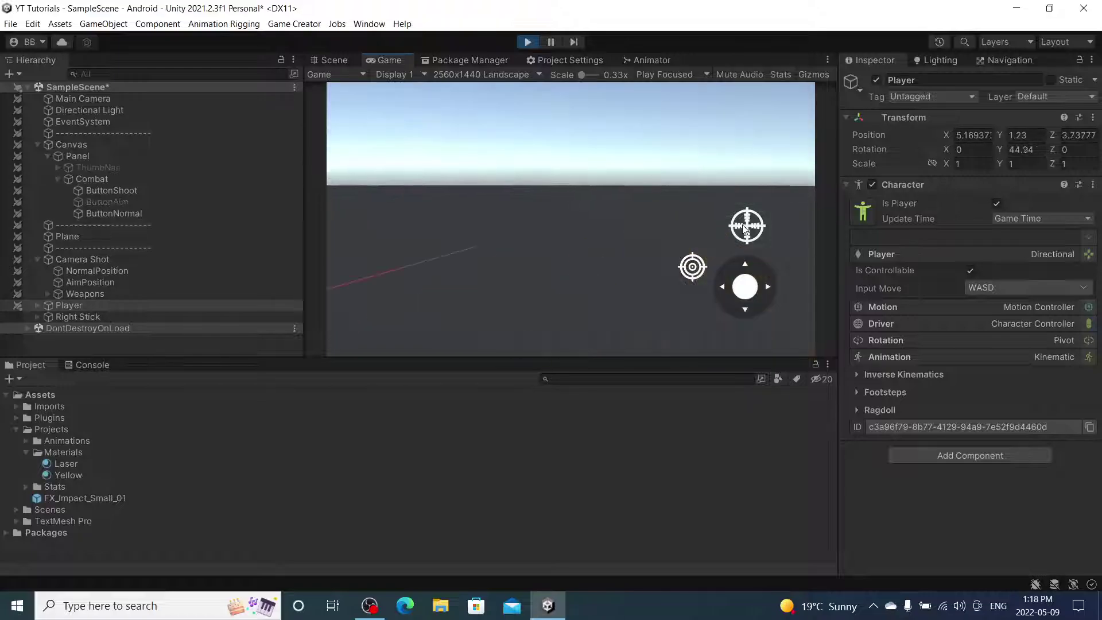
key("a")
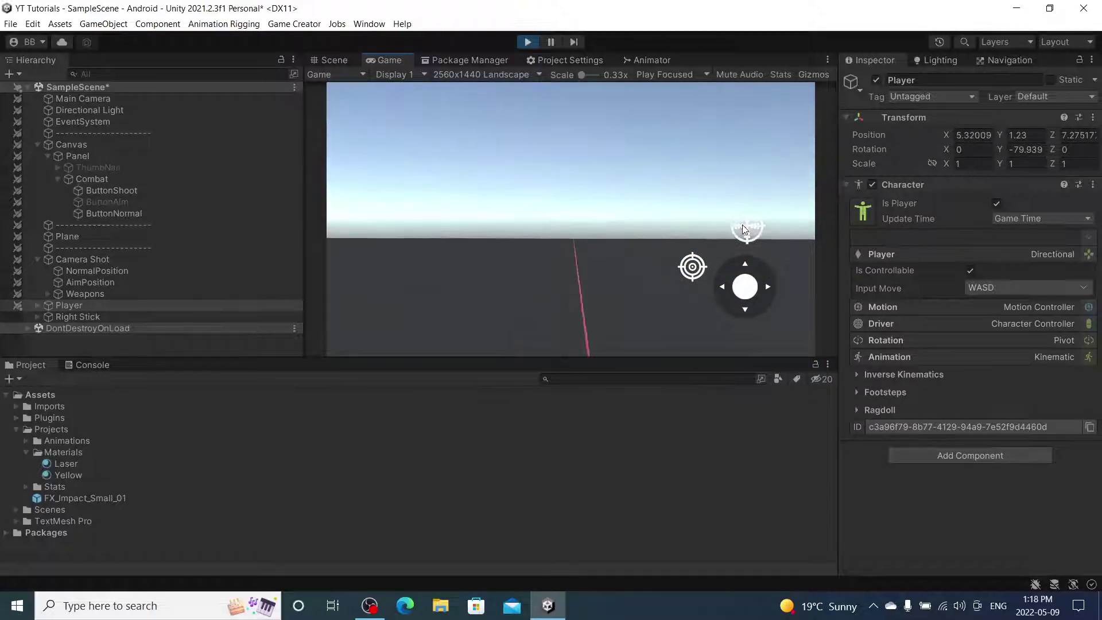
left_click(744, 228)
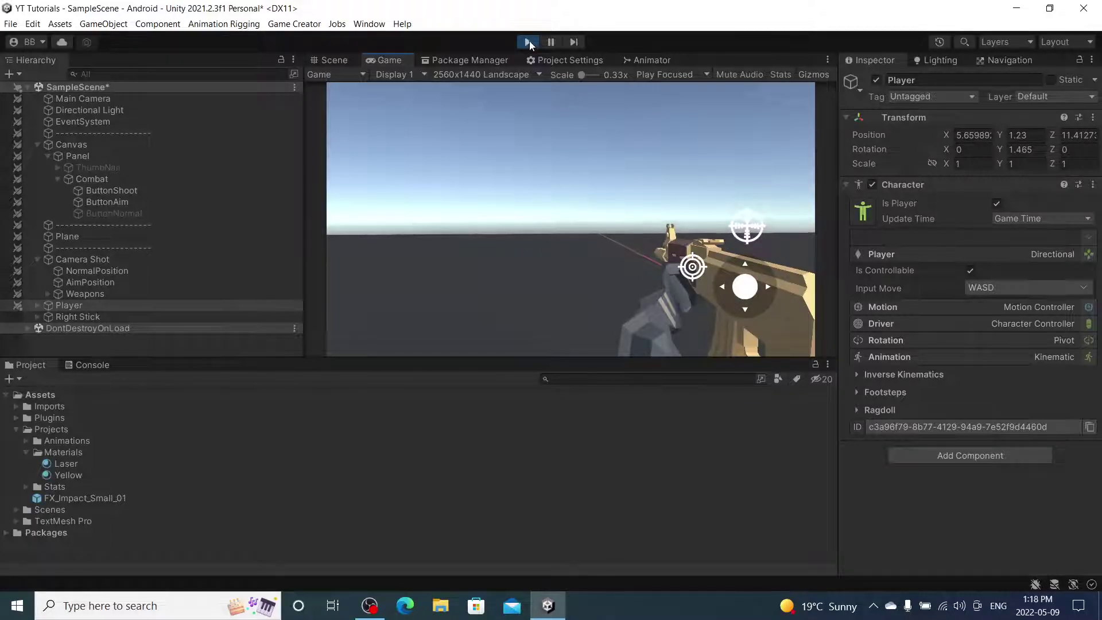
key("w")
key("d")
key("a")
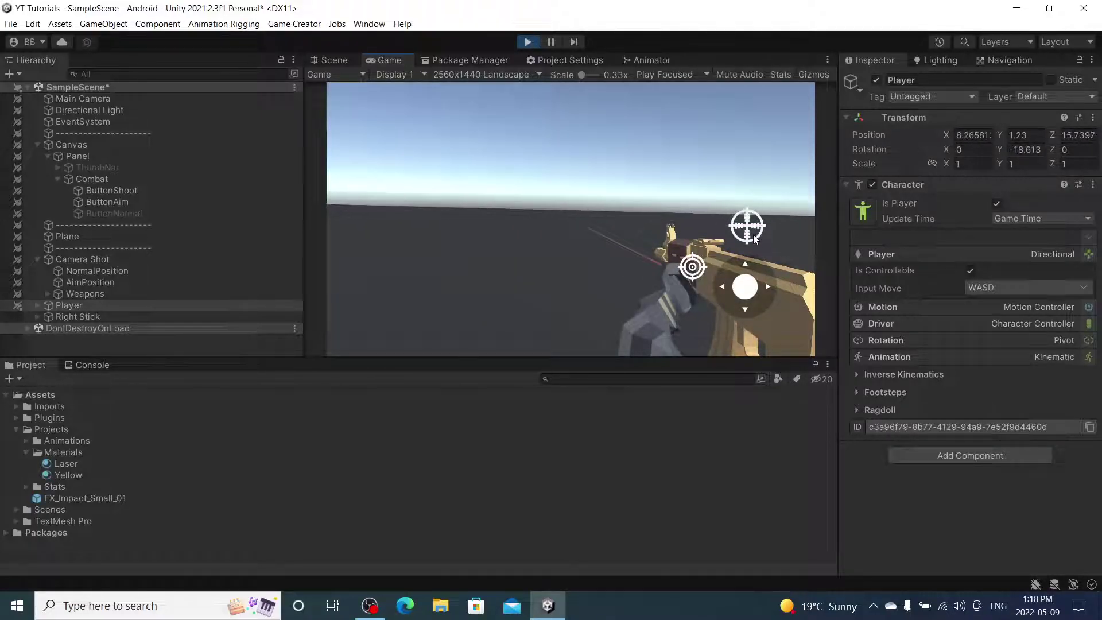
Test toggling aim while walking backward and strafing both ways, and end the play test.
left_click(751, 234)
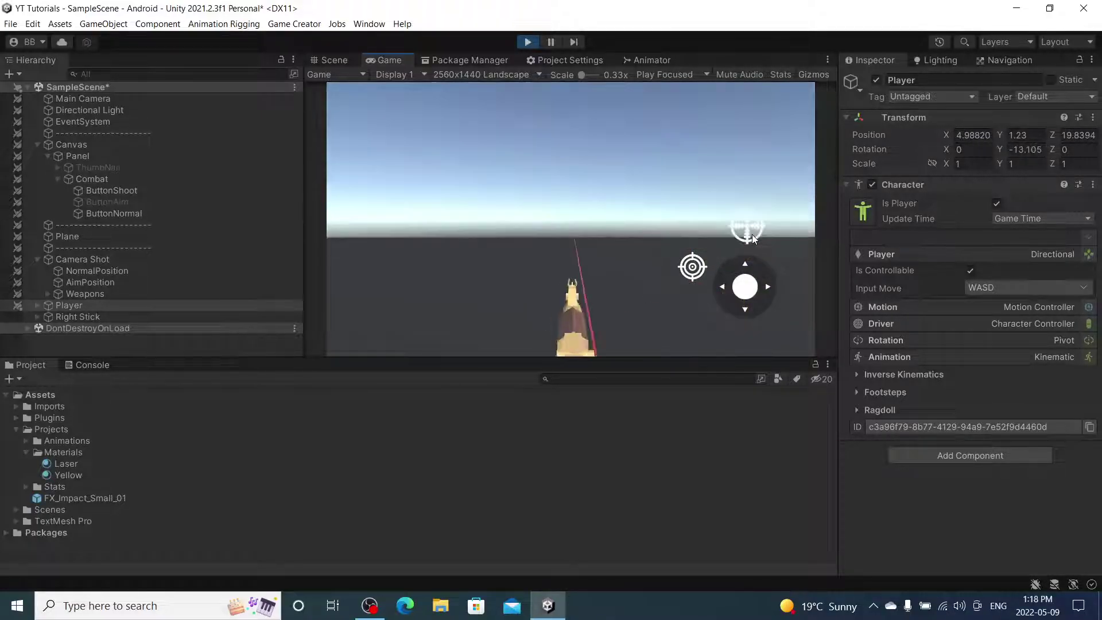
key("s")
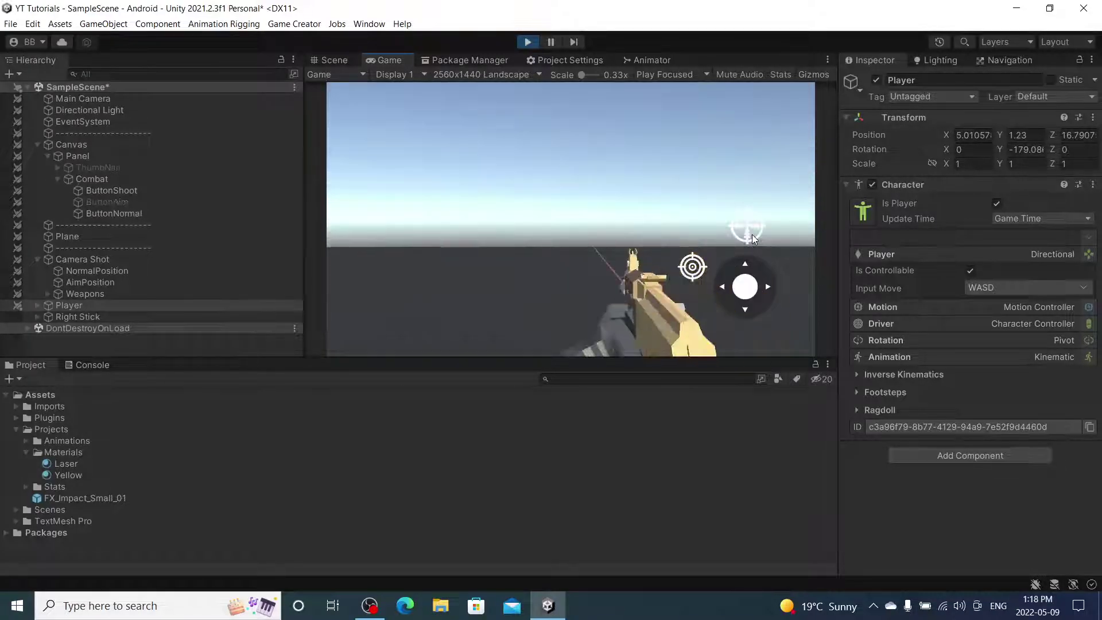
left_click(751, 234)
key("a")
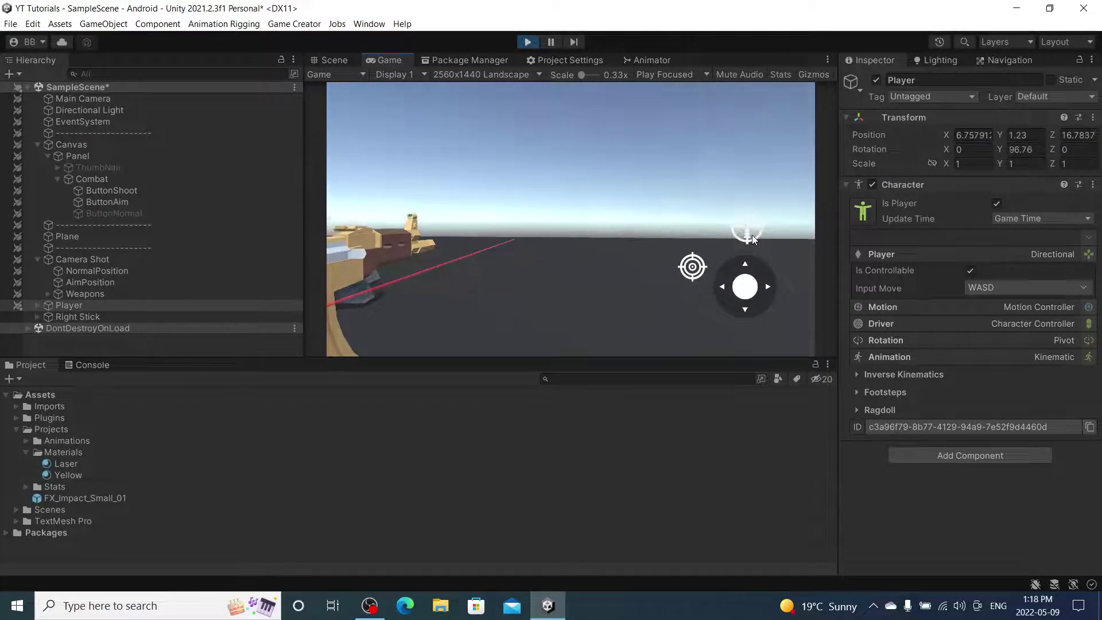
key("a")
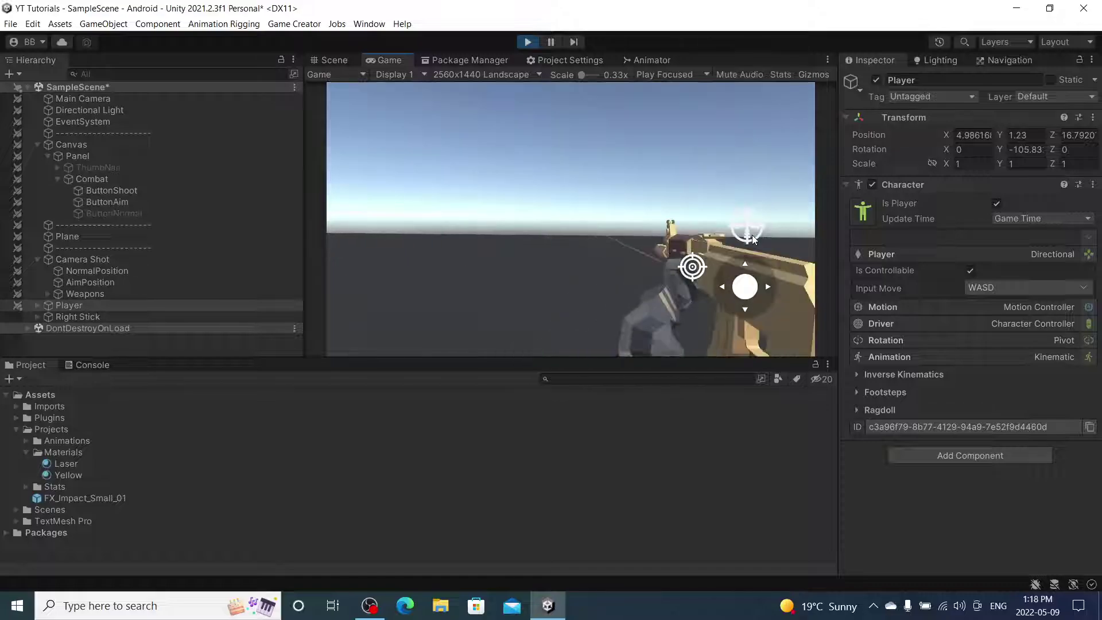
key("d")
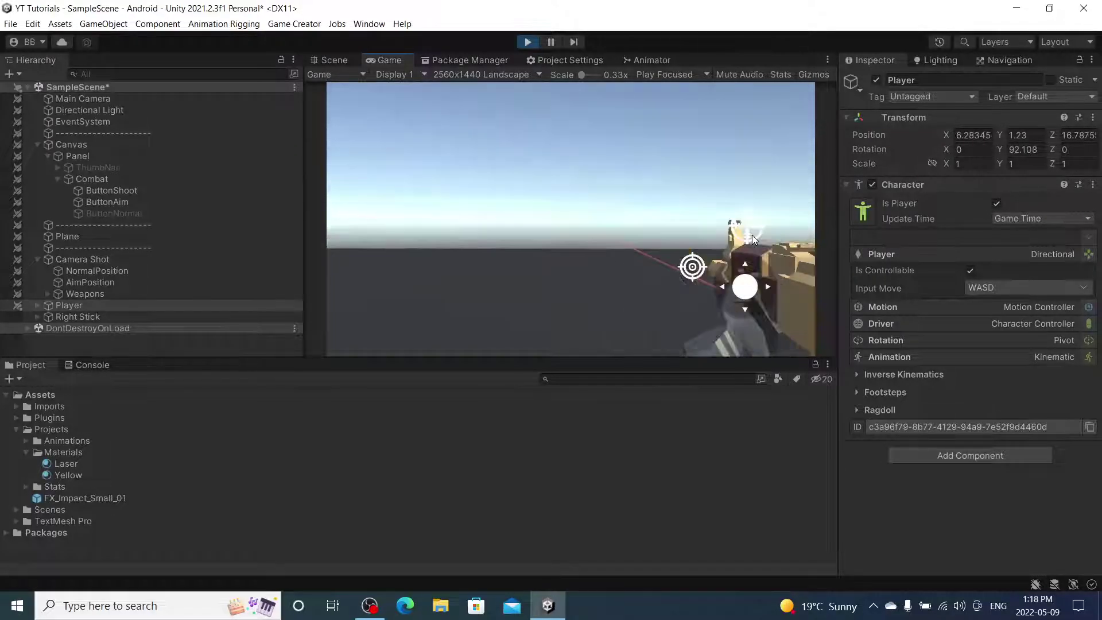
left_click(752, 239)
key("d")
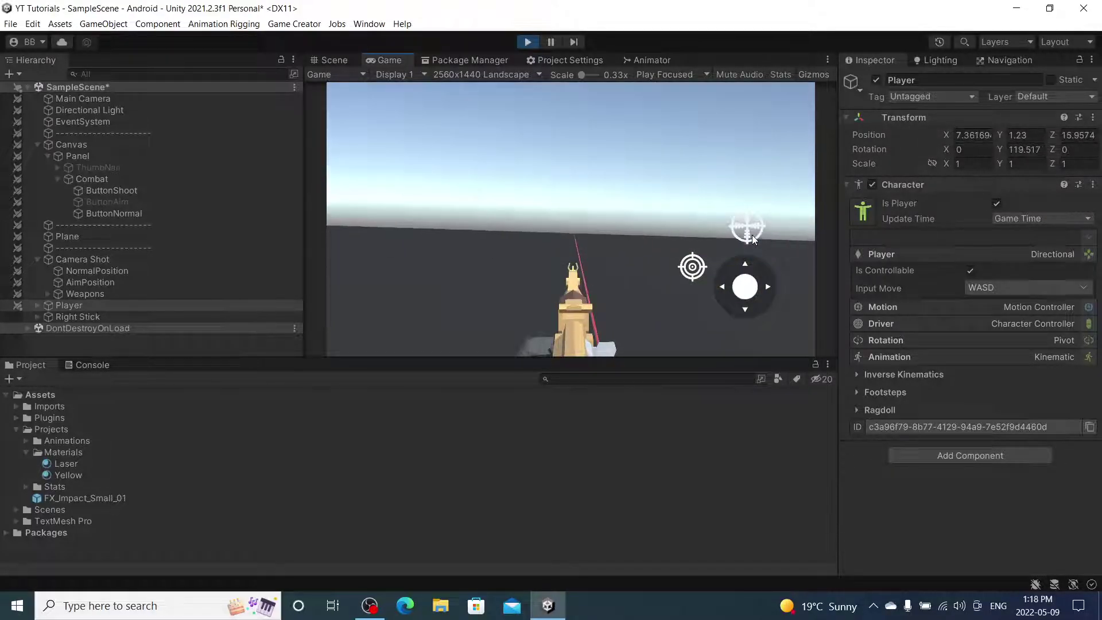
left_click(751, 235)
left_click(749, 233)
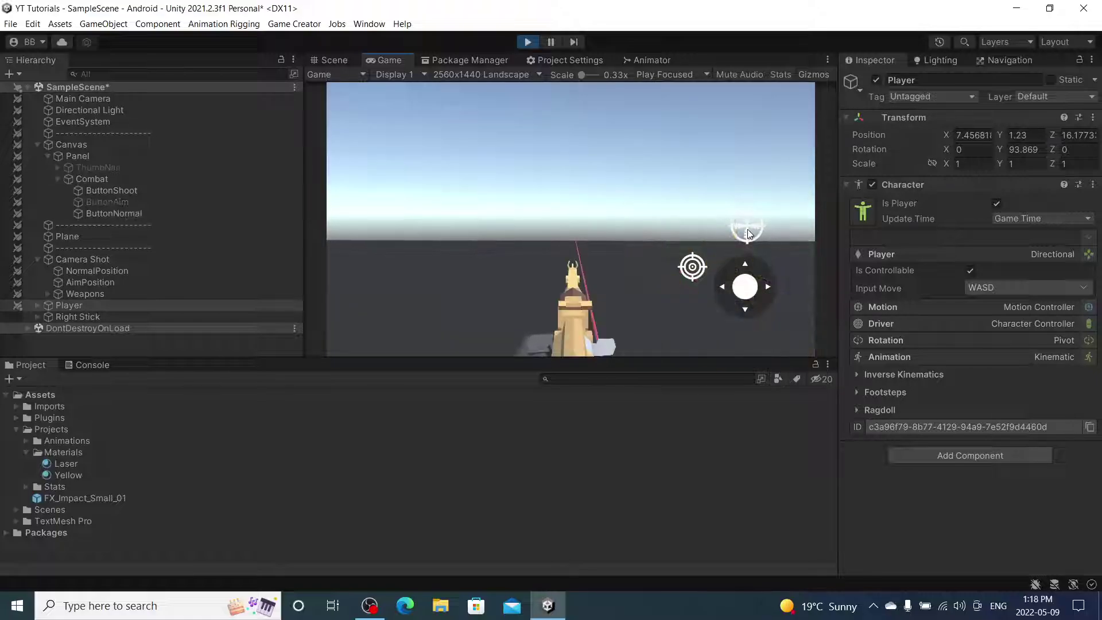
left_click(749, 235)
left_click(528, 42)
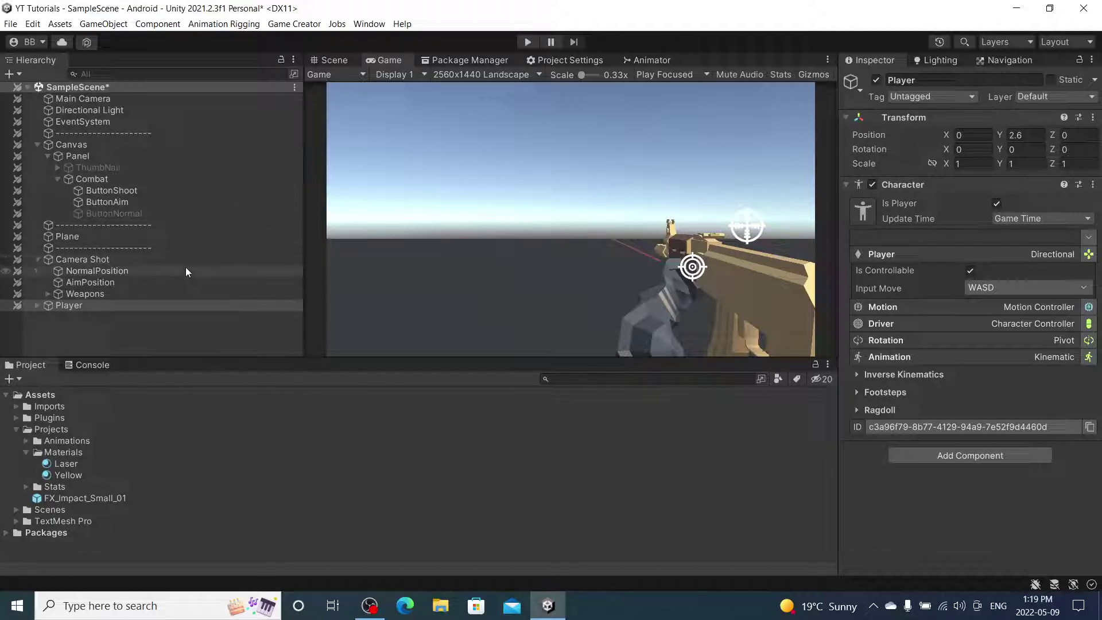
Add a Set Player Input instruction to the end of ButtonAim's instruction list.
left_click(158, 200)
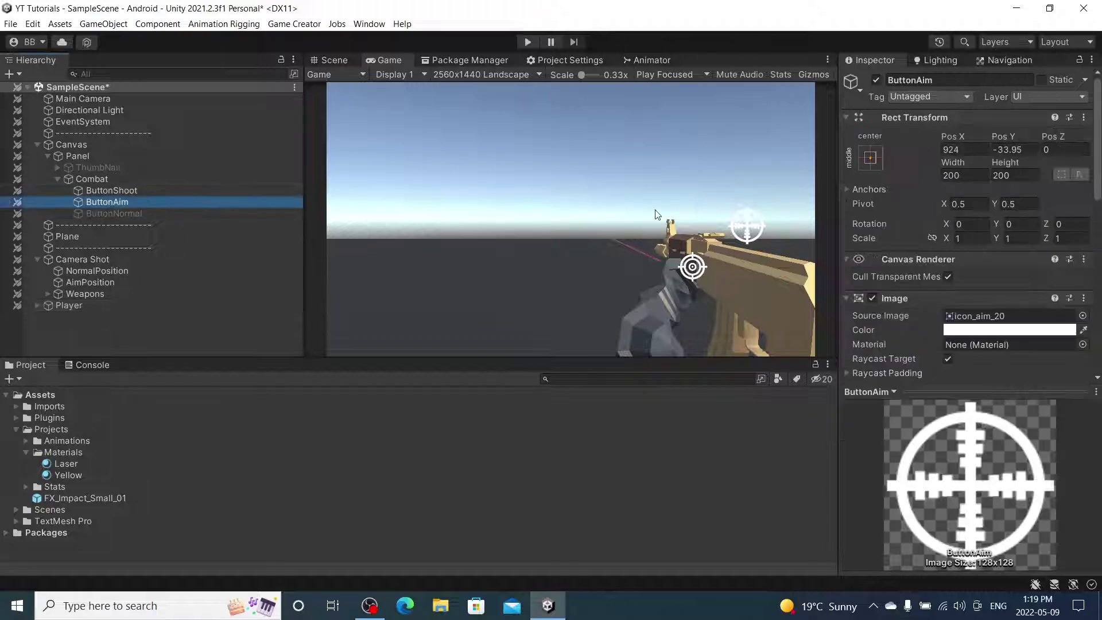
scroll(1026, 312, "down", 5)
scroll(1025, 313, "down", 5)
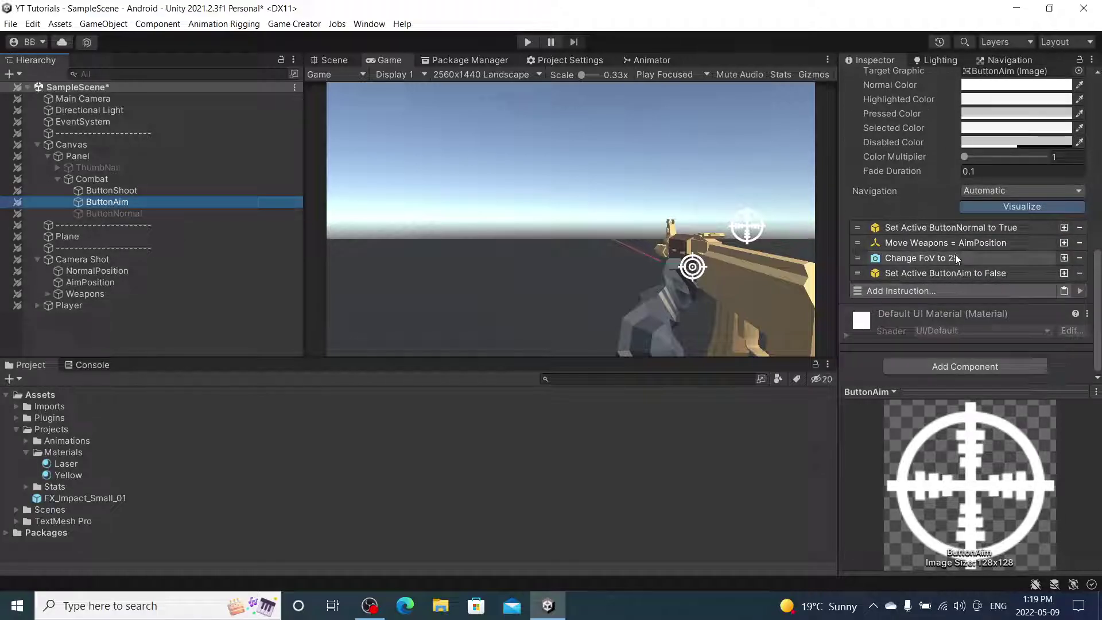
left_click(934, 290)
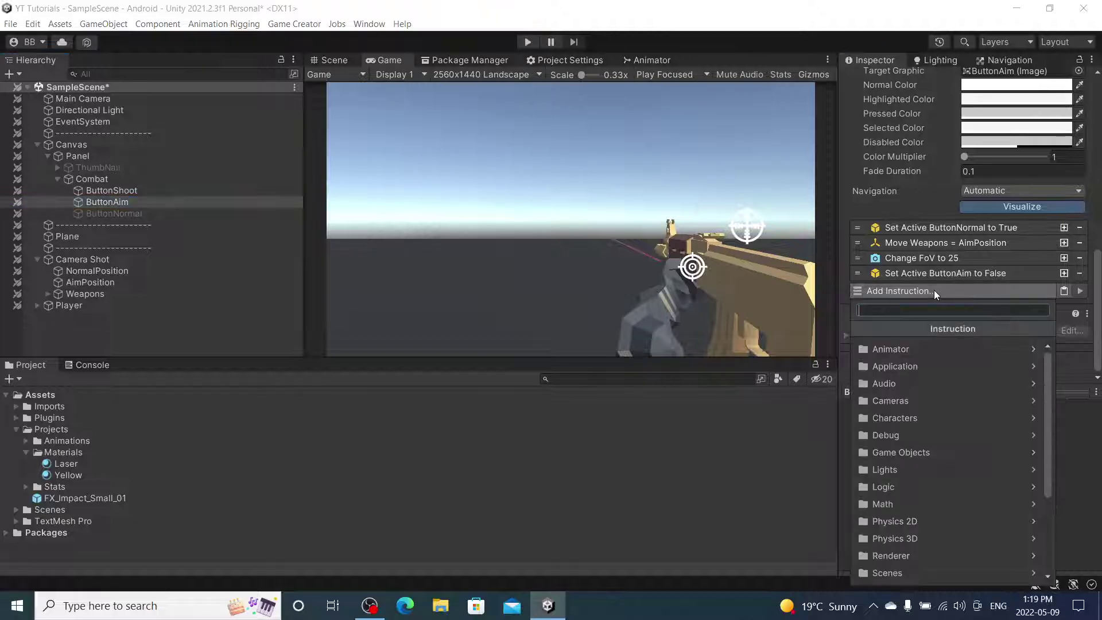
type("input")
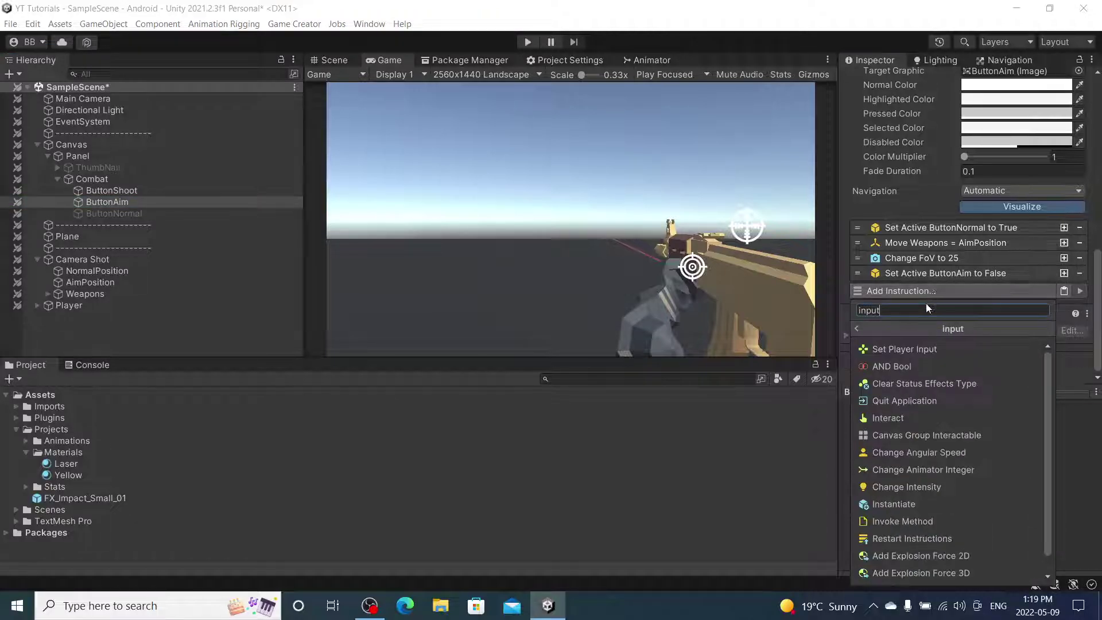
left_click(908, 348)
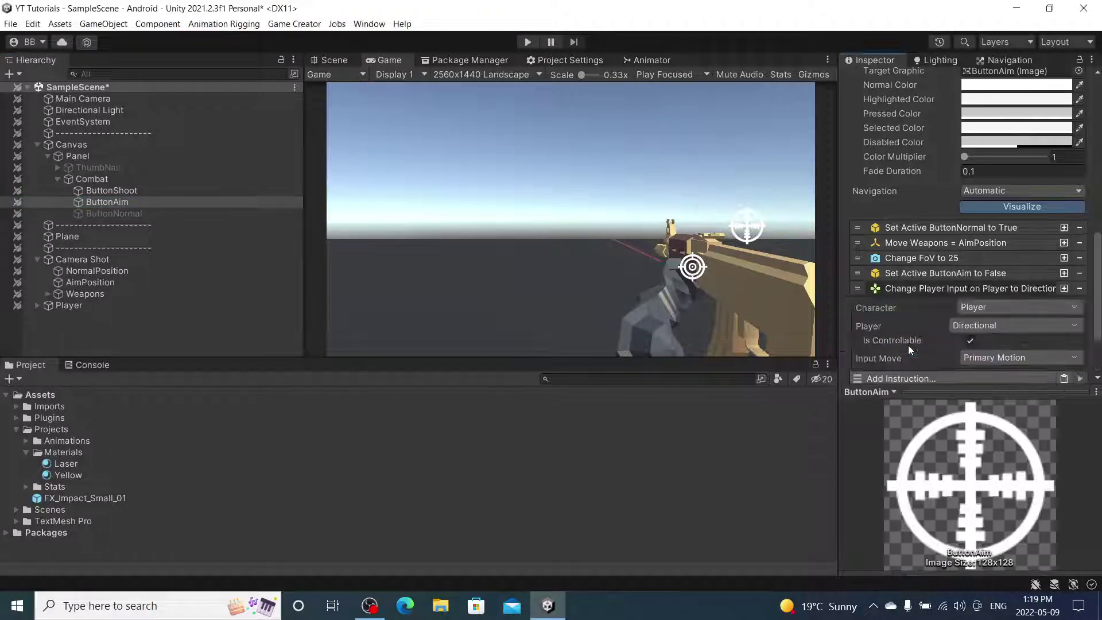
scroll(987, 298, "down", 1)
left_click(996, 286)
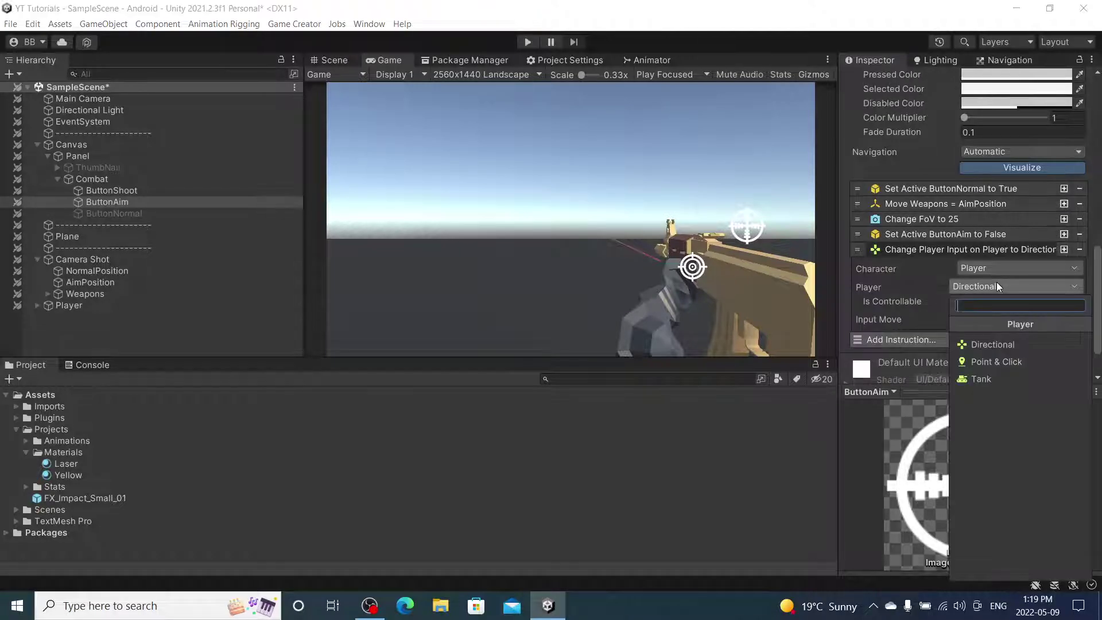
left_click(898, 297)
left_click(1007, 318)
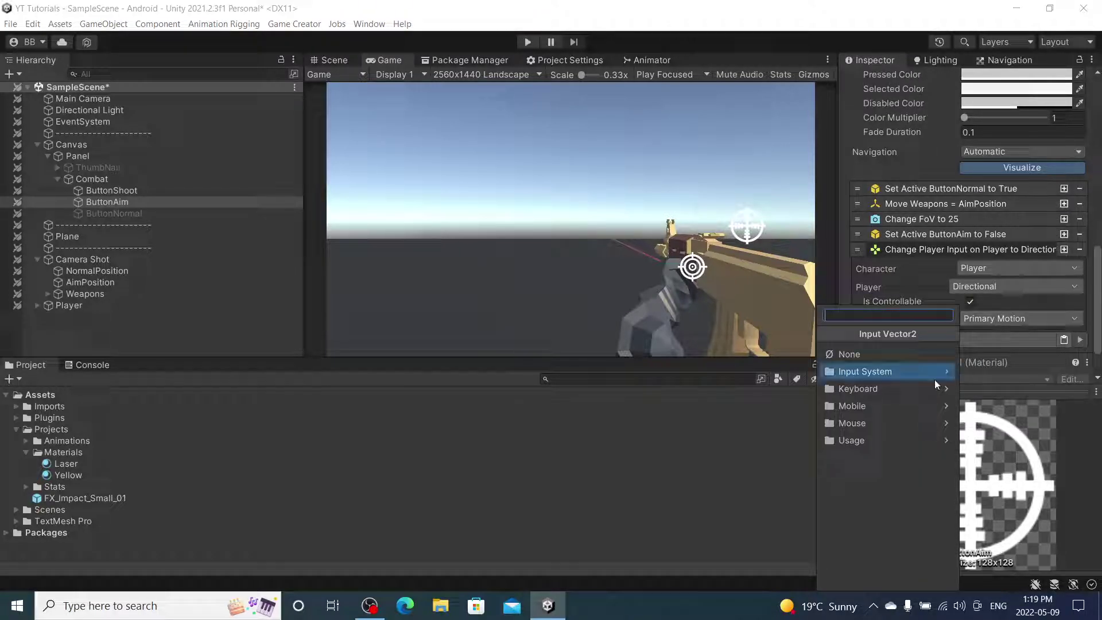
left_click(901, 373)
left_click(826, 17)
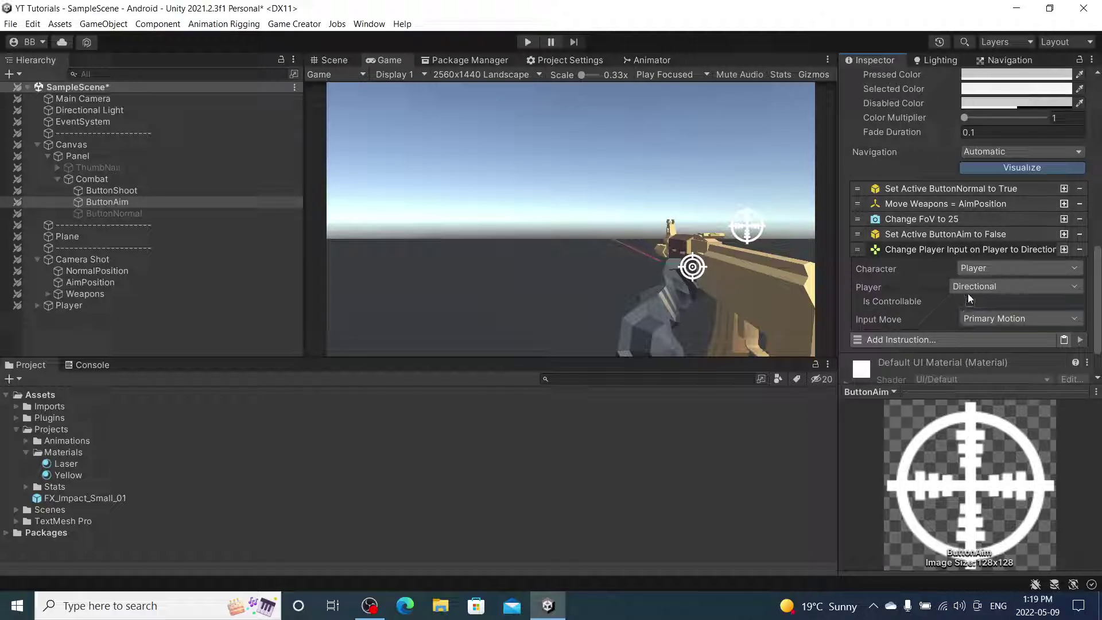
Collapse ButtonAim's Change Player Input instruction and move it directly below Set Active ButtonNormal to True.
left_click(952, 247)
left_click_drag(859, 278, 870, 228)
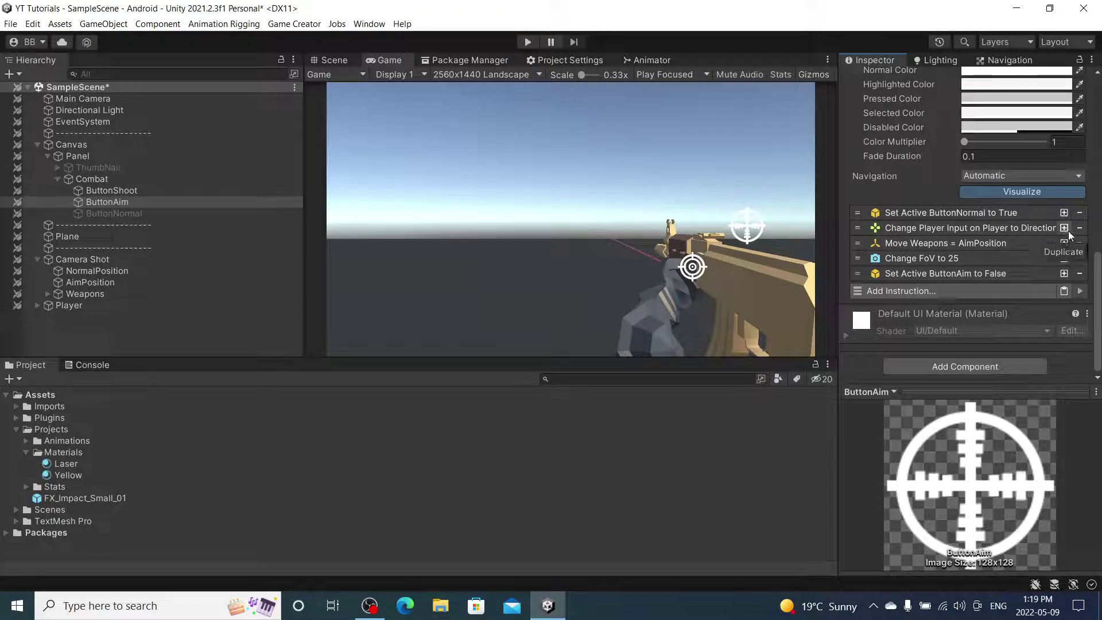
Add a second Set Player Input instruction to ButtonAim, placed directly above Set Active ButtonAim to False, and collapse it.
left_click(1002, 291)
type("input")
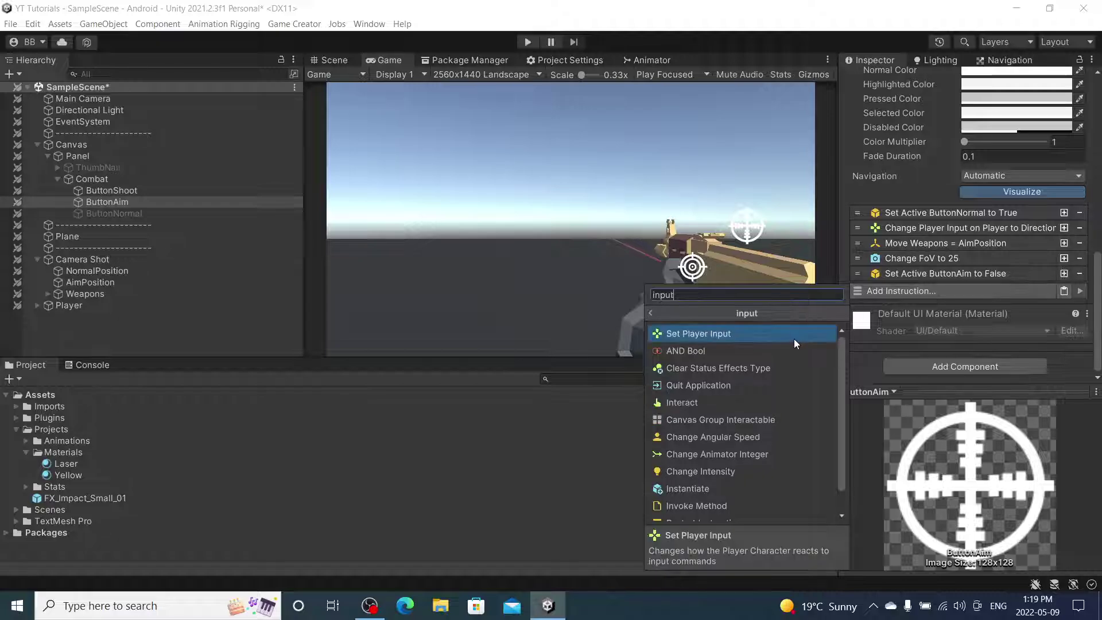
left_click(794, 335)
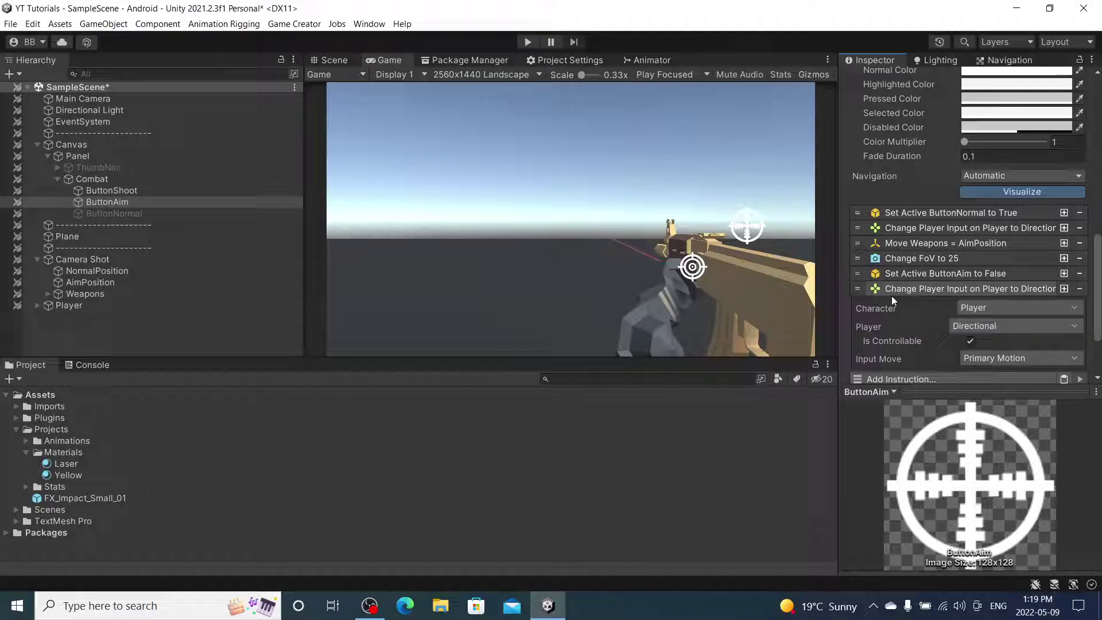
left_click(909, 294)
left_click_drag(856, 292, 863, 267)
left_click(1021, 278)
left_click(1021, 278)
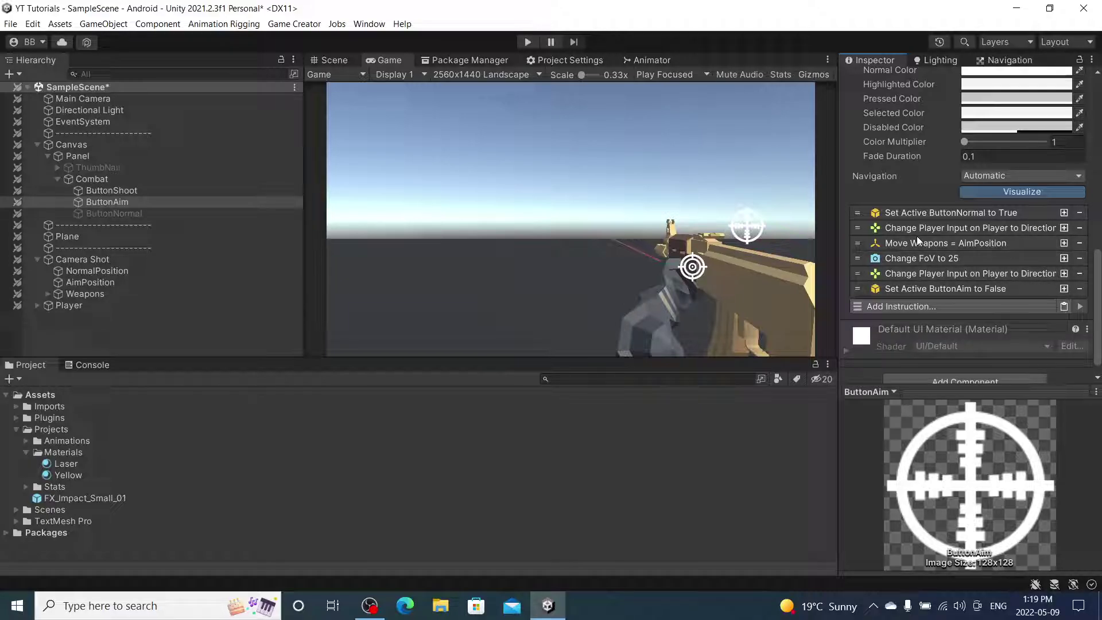
Add a Set Player Input instruction with Is Controllable off to ButtonNormal, directly below Set Active ButtonAim to True.
left_click(150, 217)
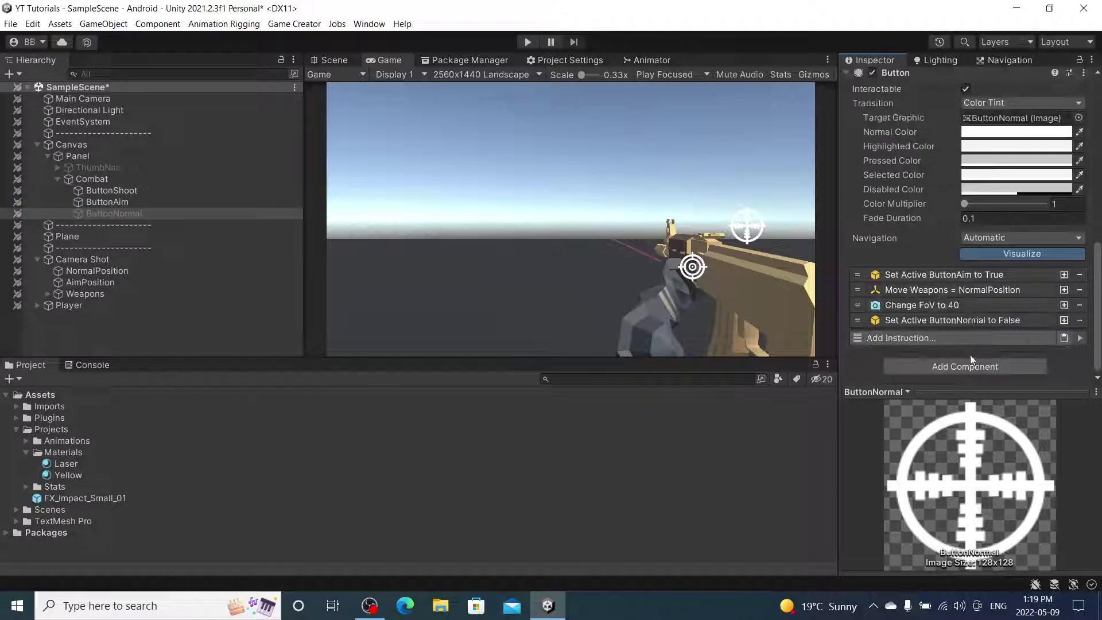
left_click(973, 338)
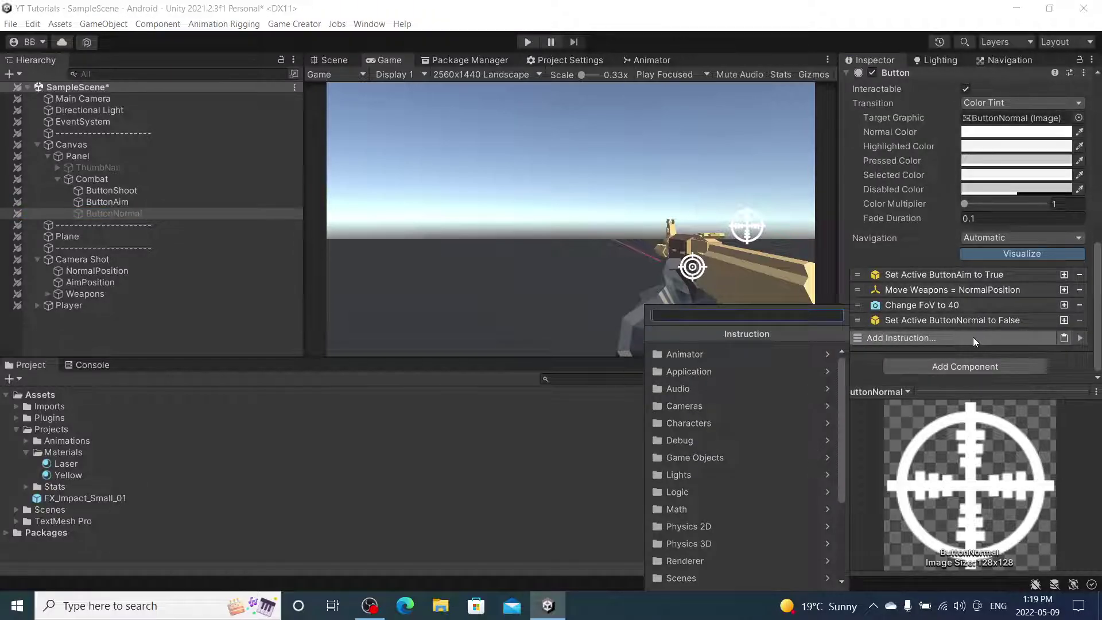
type("input")
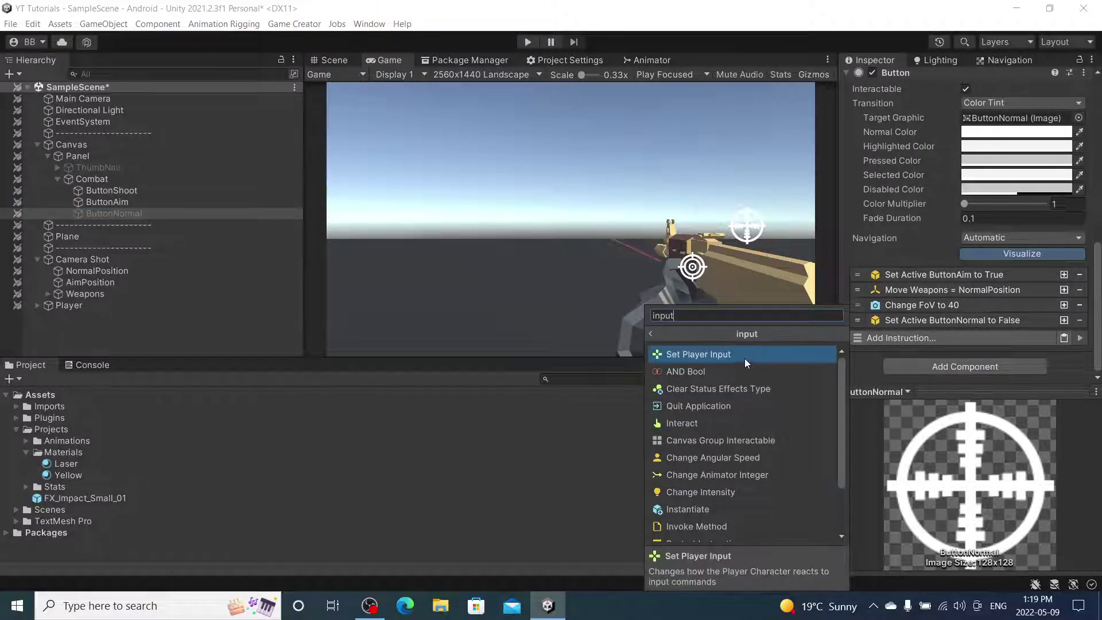
left_click(745, 358)
left_click_drag(854, 335, 859, 289)
left_click(966, 289)
left_click(972, 291)
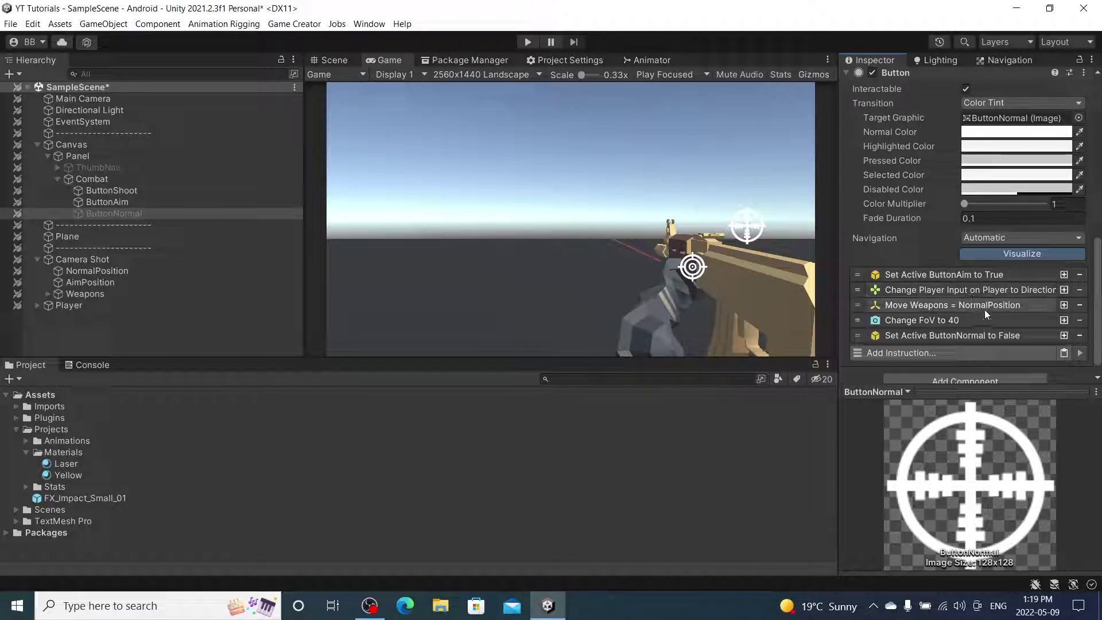
Add a second Set Player Input instruction to ButtonNormal, placed directly above Set Active ButtonNormal to False.
left_click(975, 352)
type("input")
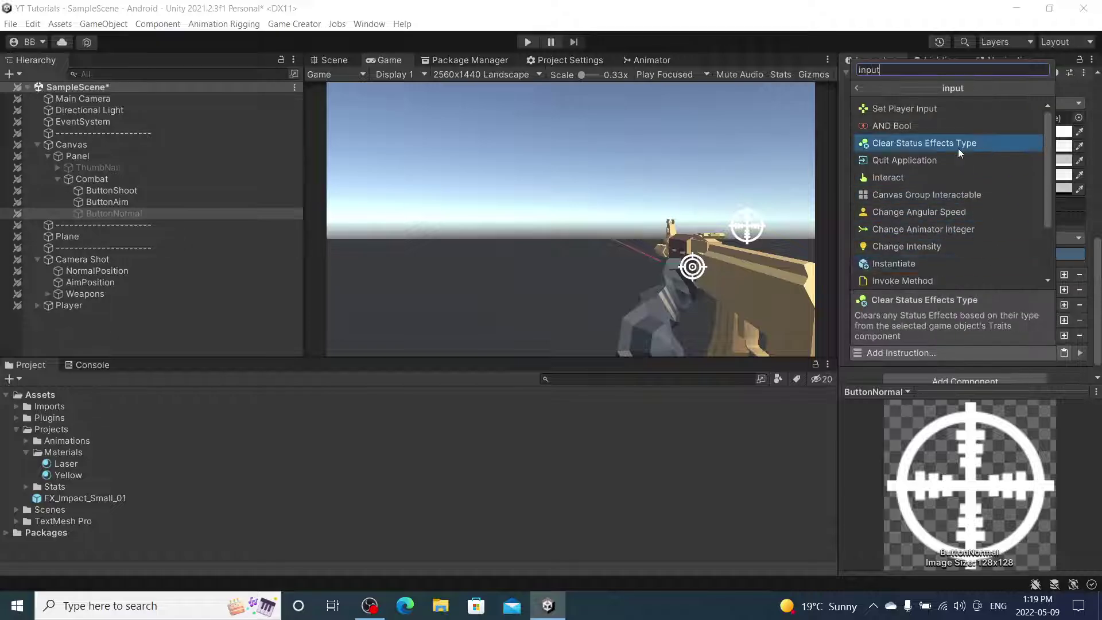
left_click(960, 106)
left_click_drag(859, 352, 867, 333)
left_click(968, 336)
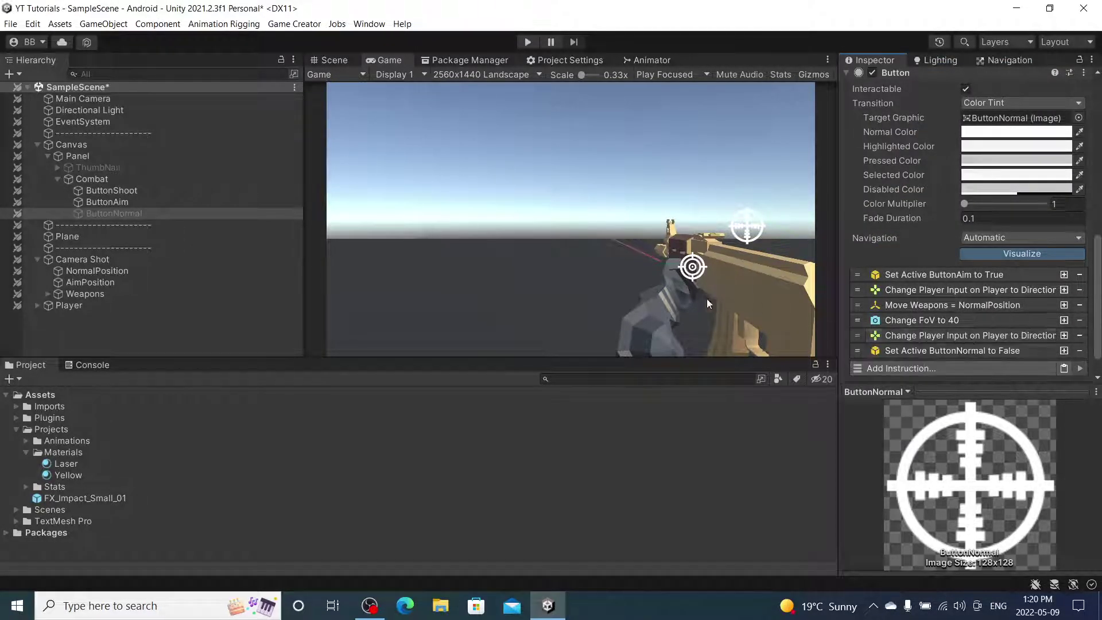
Run the game, test switching in and out of aim with the crosshair button, and end the play test.
left_click(527, 42)
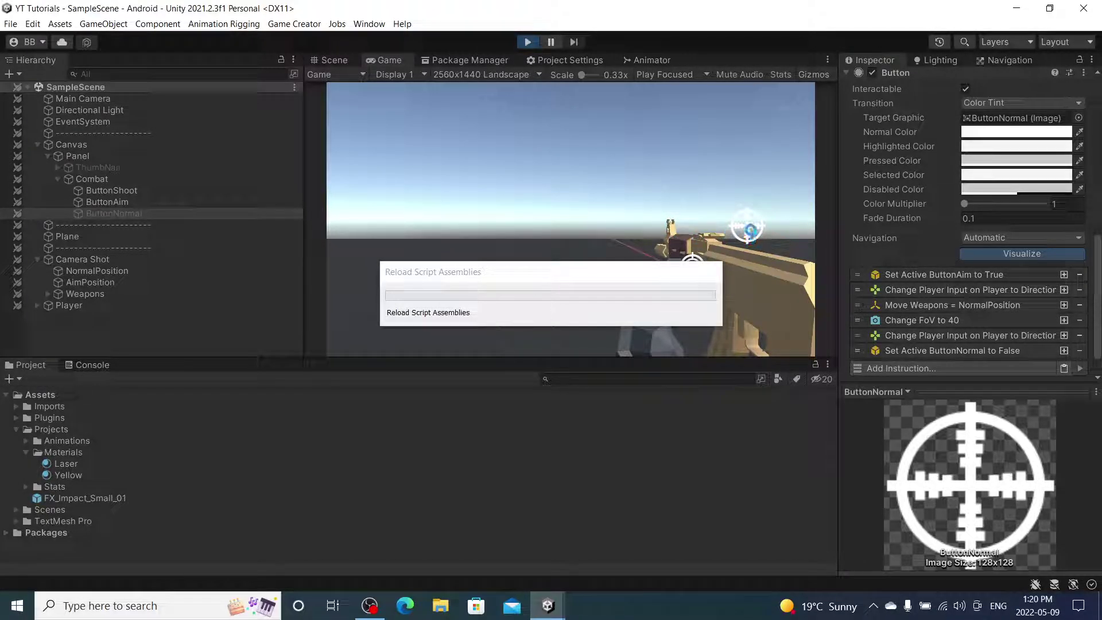
left_click(750, 233)
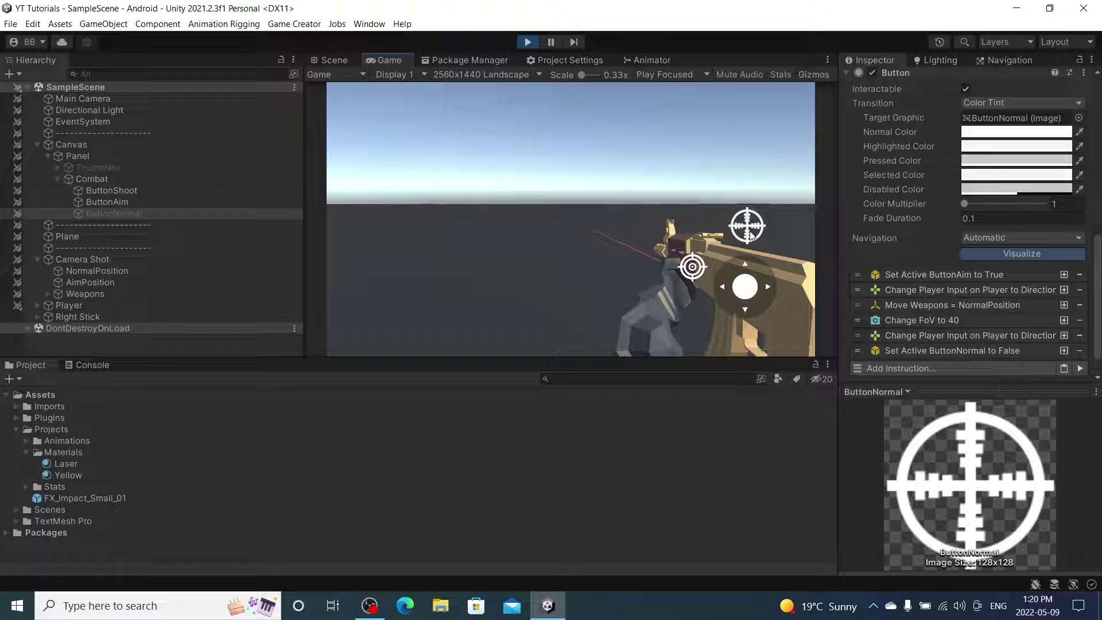
left_click(750, 235)
left_click(750, 235)
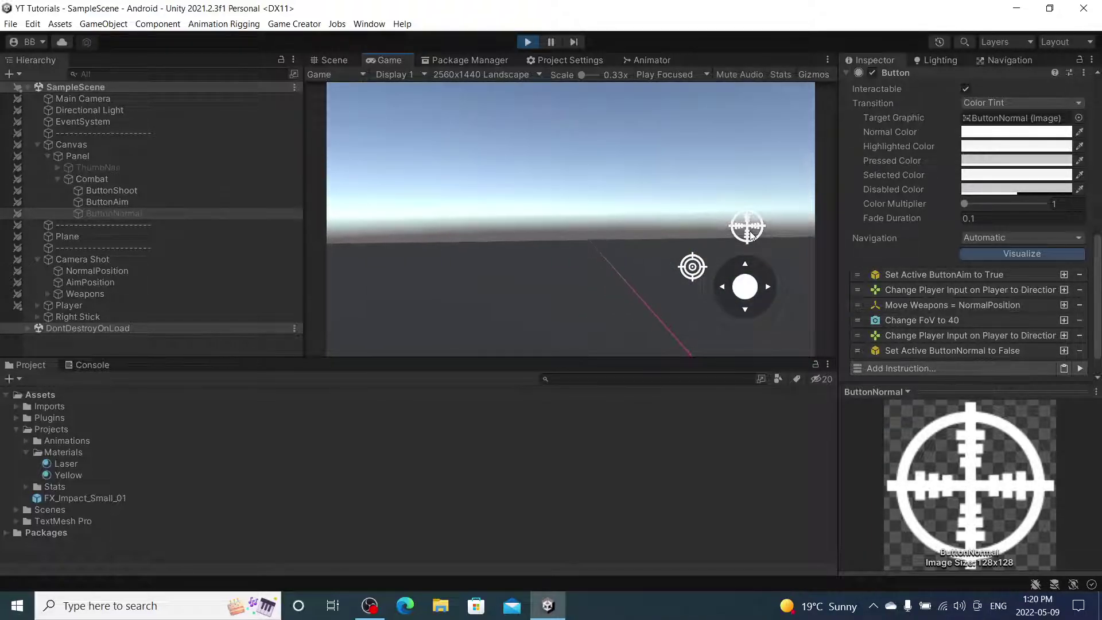
left_click(532, 46)
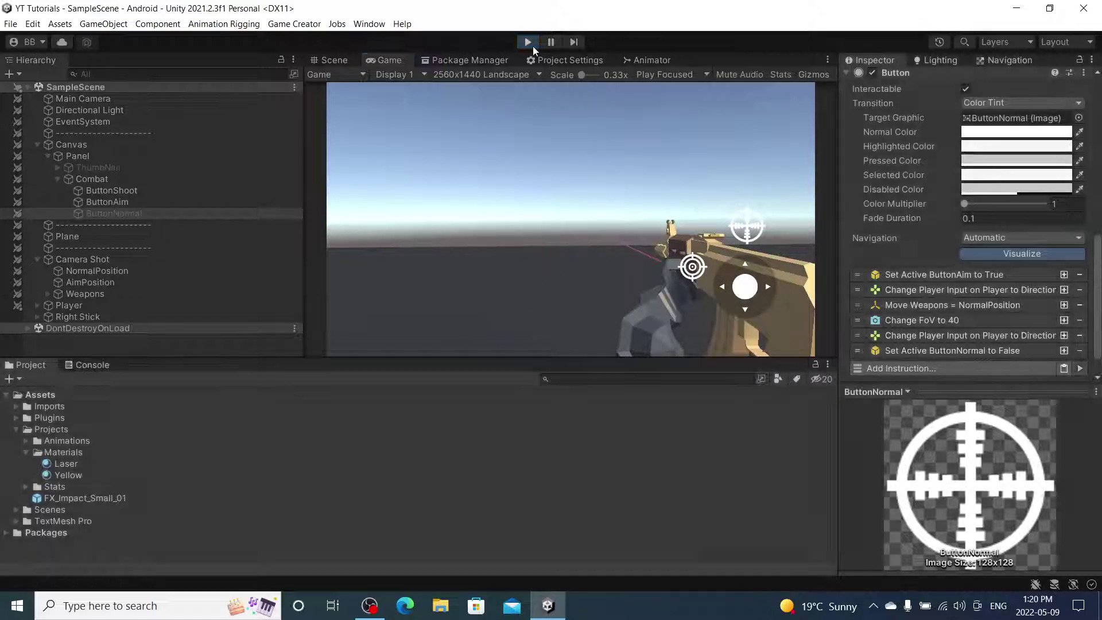
Move the first Change Player Input instruction to the start of the instruction list on both ButtonNormal and ButtonAim.
scroll(860, 241, "down", 1)
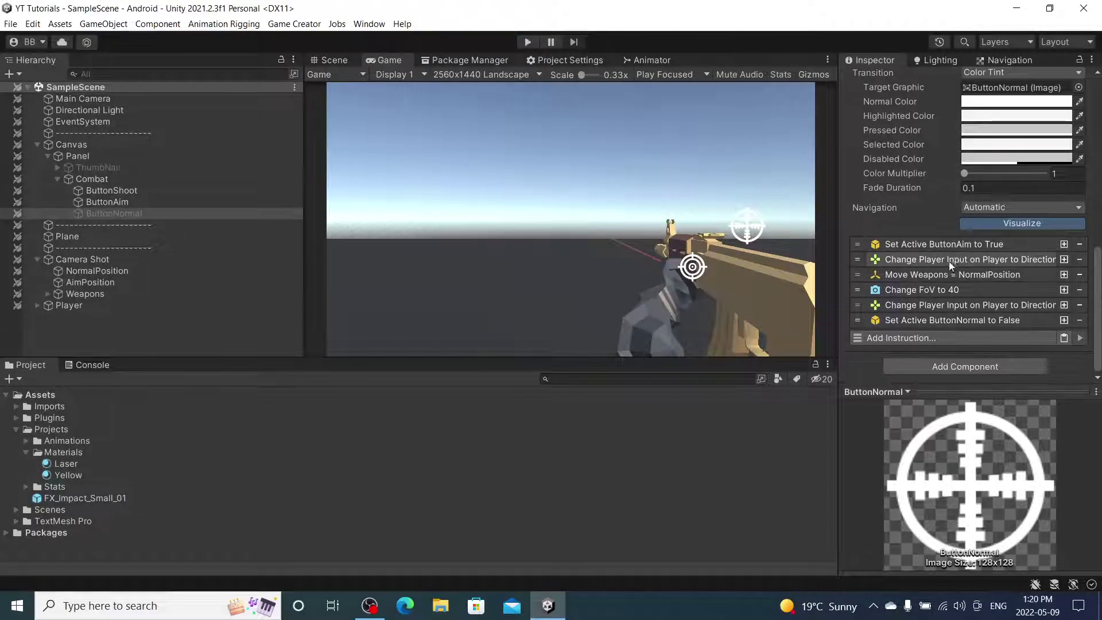
left_click_drag(857, 260, 856, 243)
left_click(173, 202)
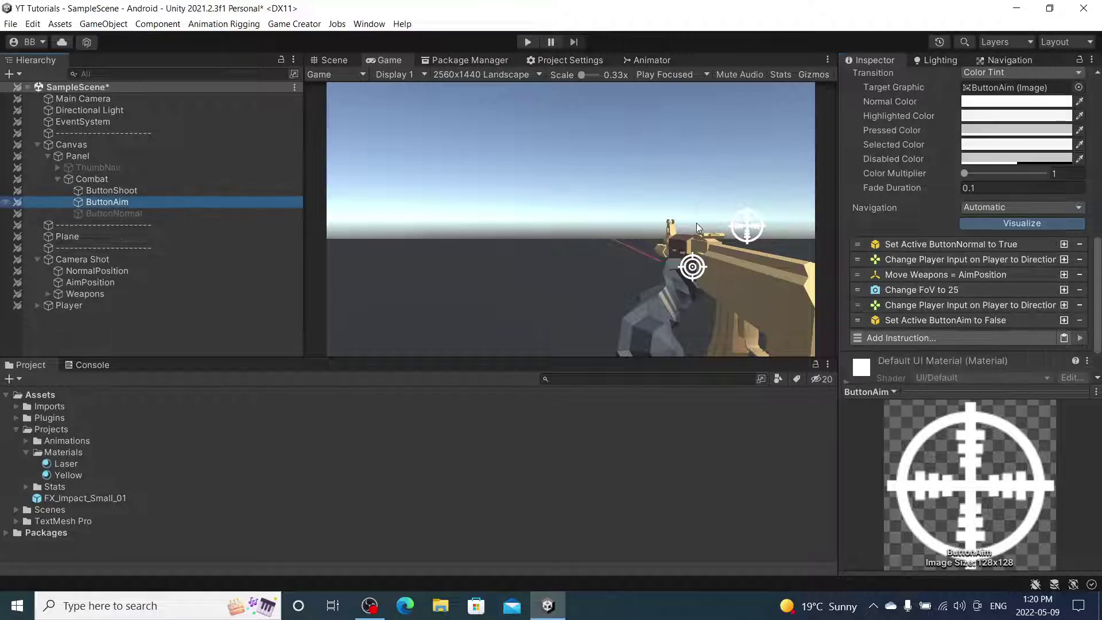
left_click_drag(856, 256, 855, 243)
Set Input Move to None in ButtonAim's first Change Player Input instruction.
left_click(947, 245)
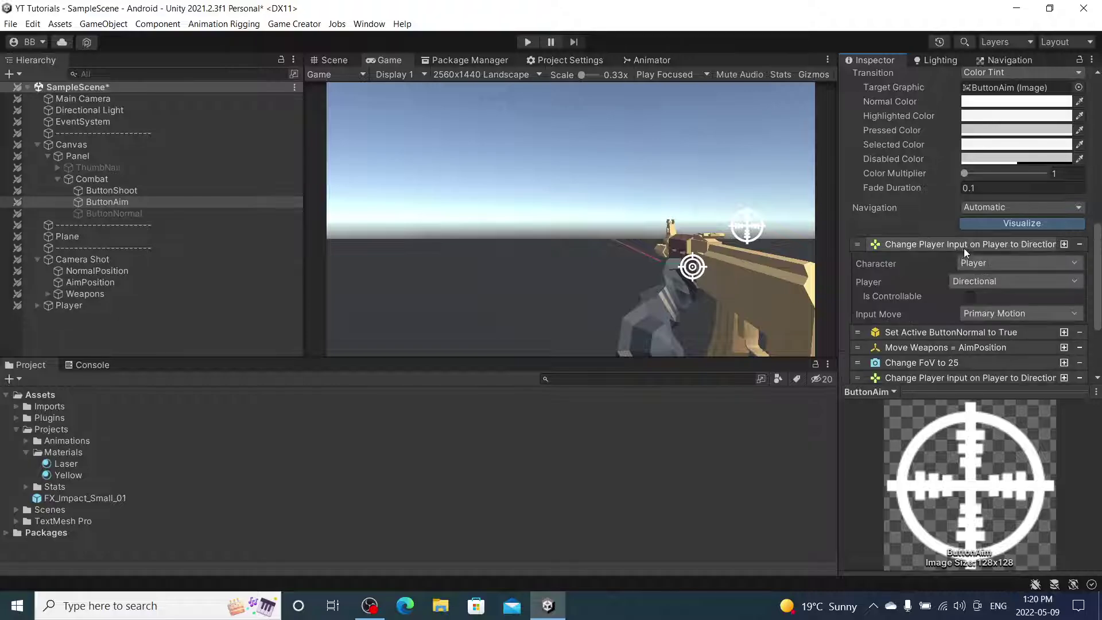
left_click(983, 313)
left_click(988, 63)
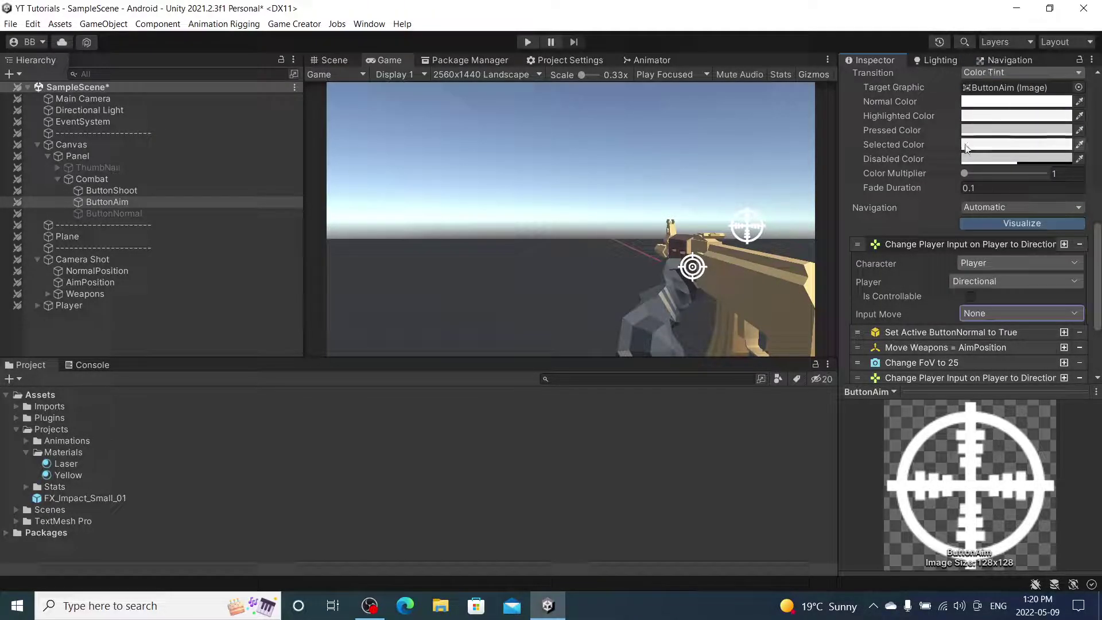
left_click(944, 243)
Set Input Move to None in ButtonNormal's first Change Player Input instruction.
left_click(172, 213)
left_click(894, 244)
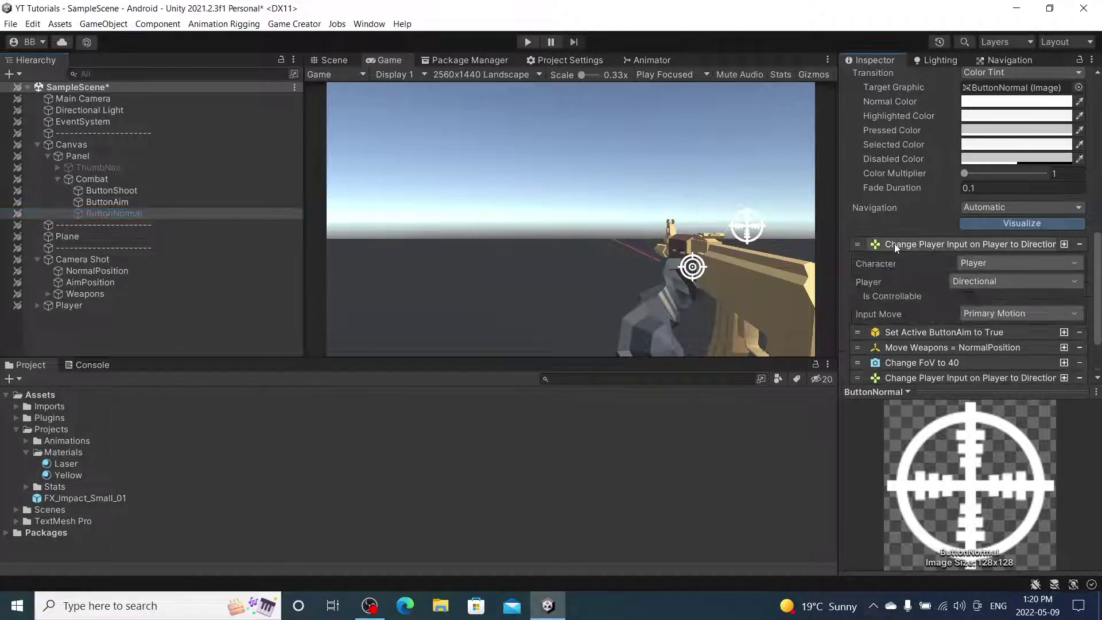
left_click(995, 314)
left_click(988, 64)
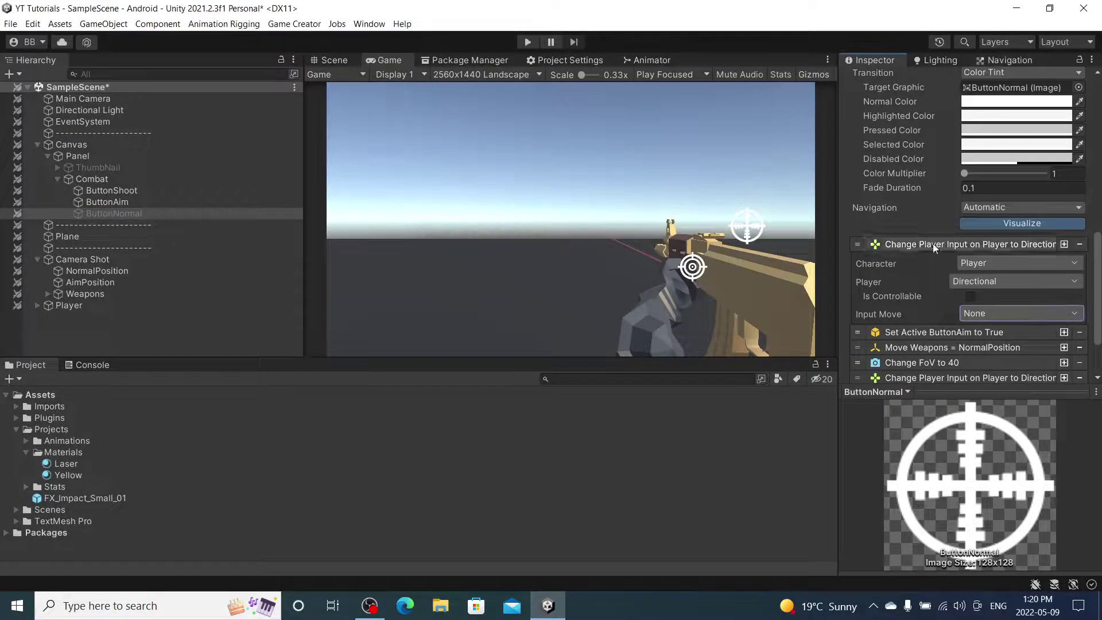
left_click(933, 245)
Run the game again and test entering and leaving aim with no movement input during the switch.
left_click(527, 41)
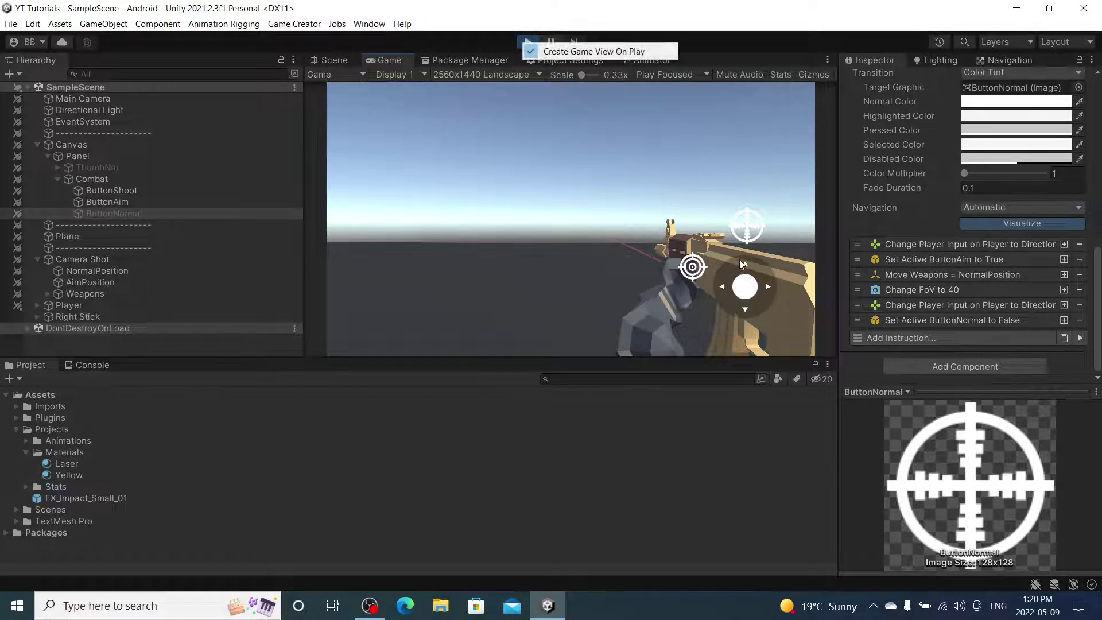
left_click(747, 225)
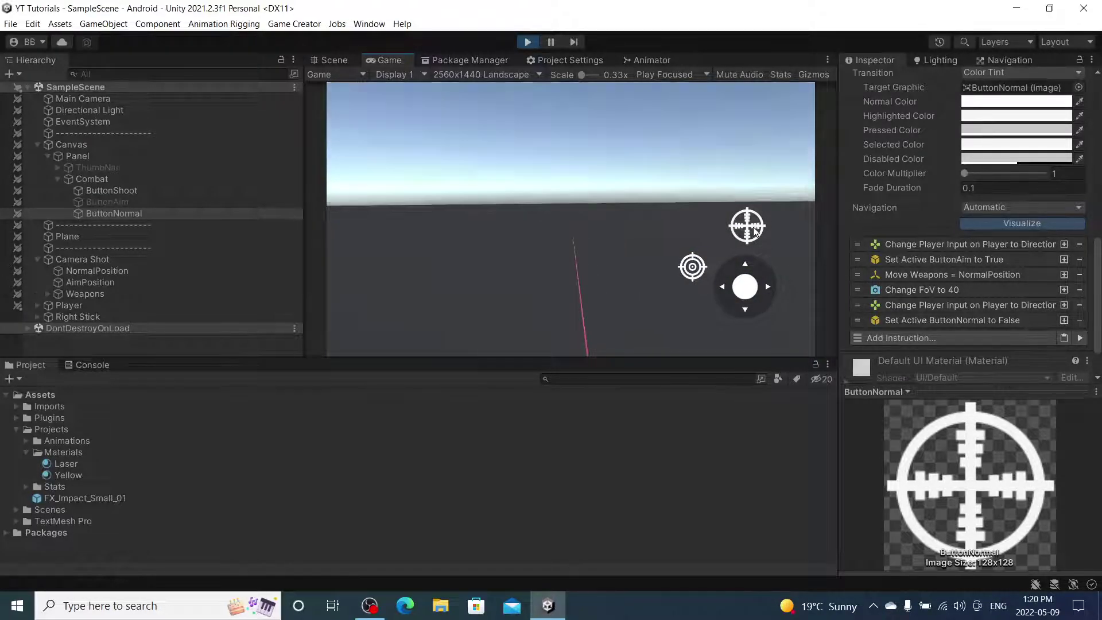
left_click(755, 230)
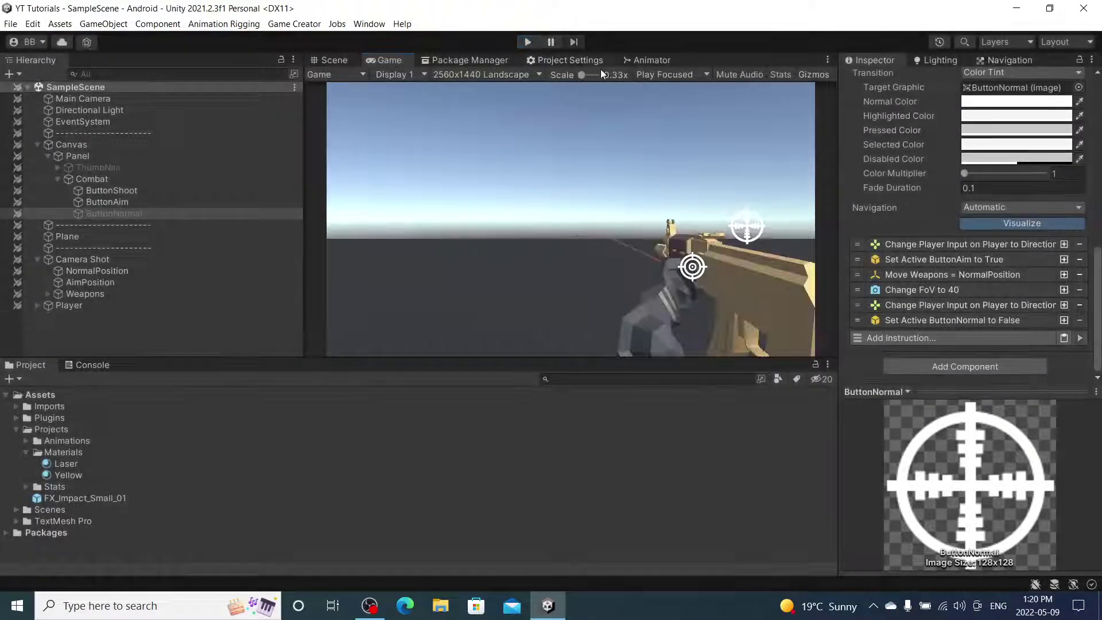
Add a Stop Move instruction for the Player to ButtonNormal, directly below its first Change Player Input instruction.
left_click(942, 337)
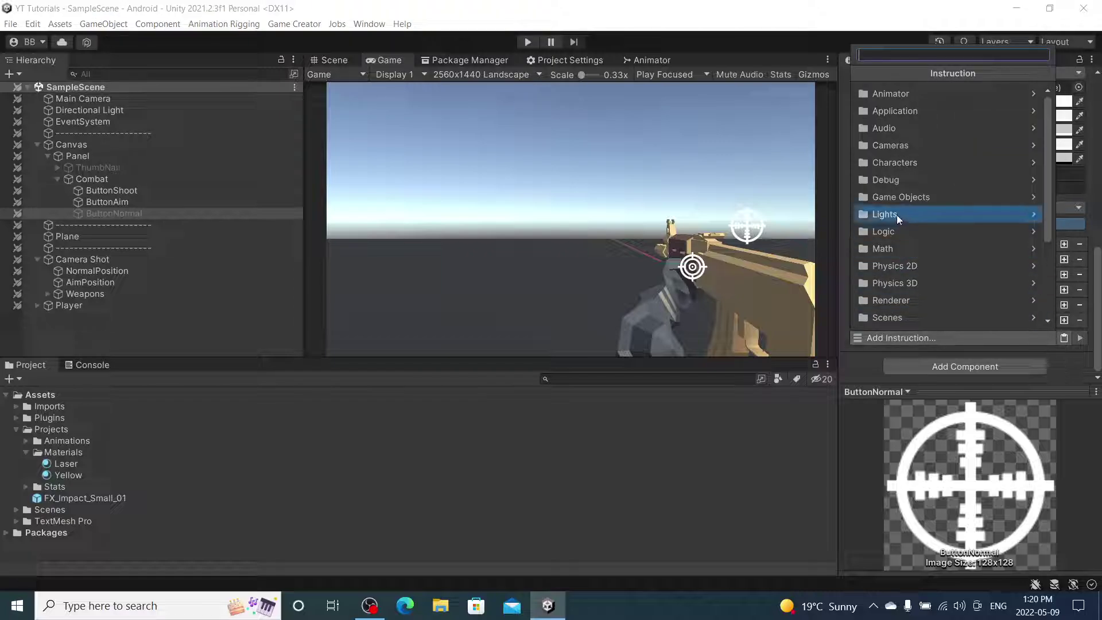
type("stop")
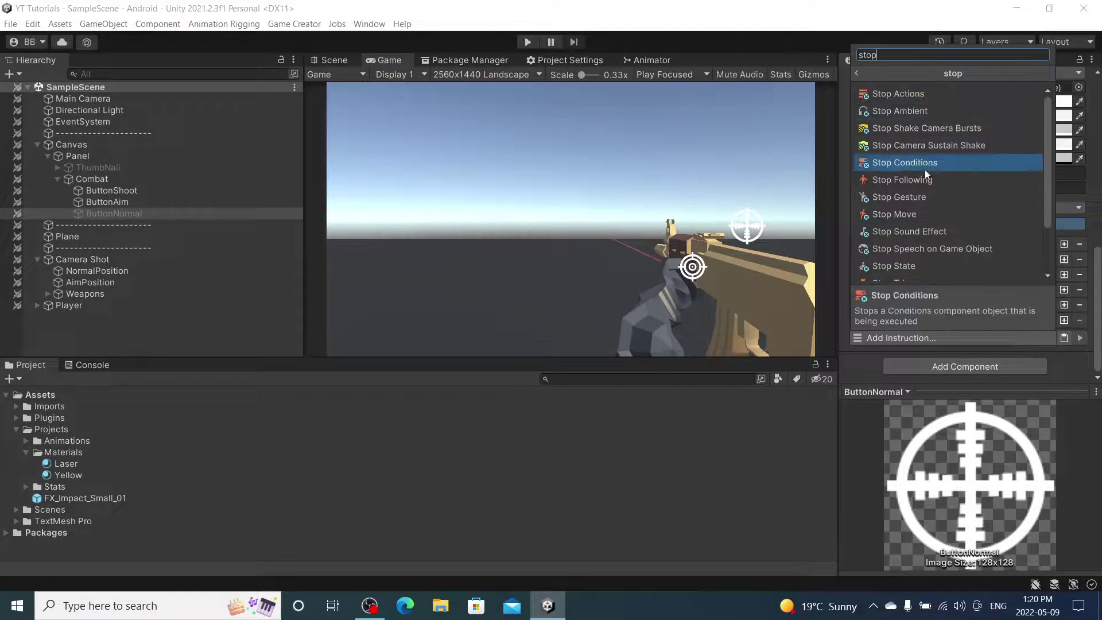
left_click(925, 213)
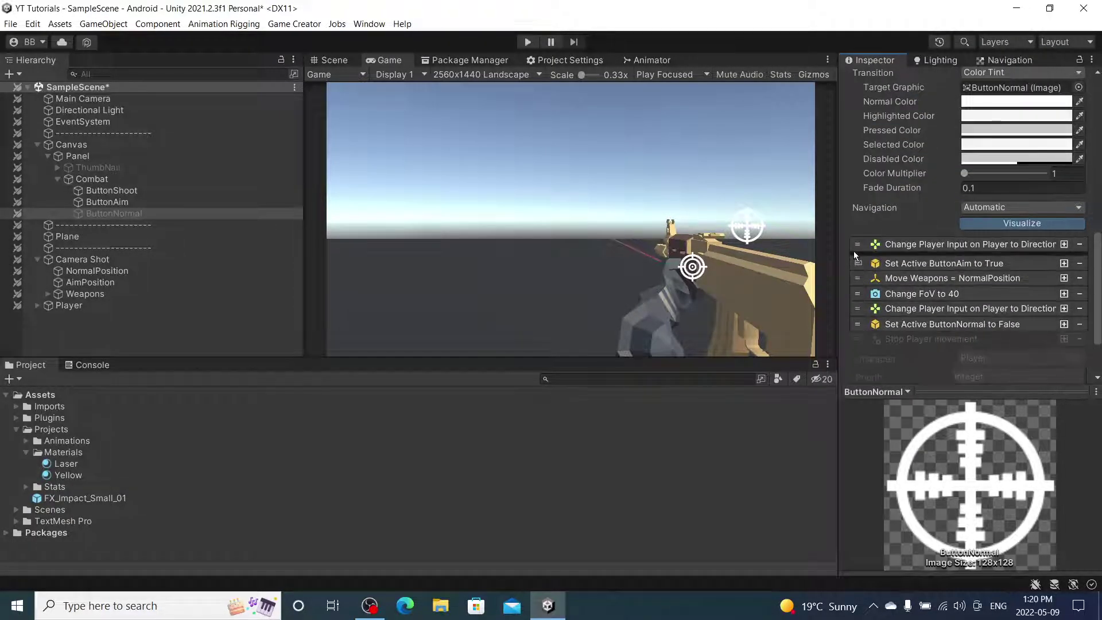
left_click_drag(854, 256, 856, 257)
left_click(914, 256)
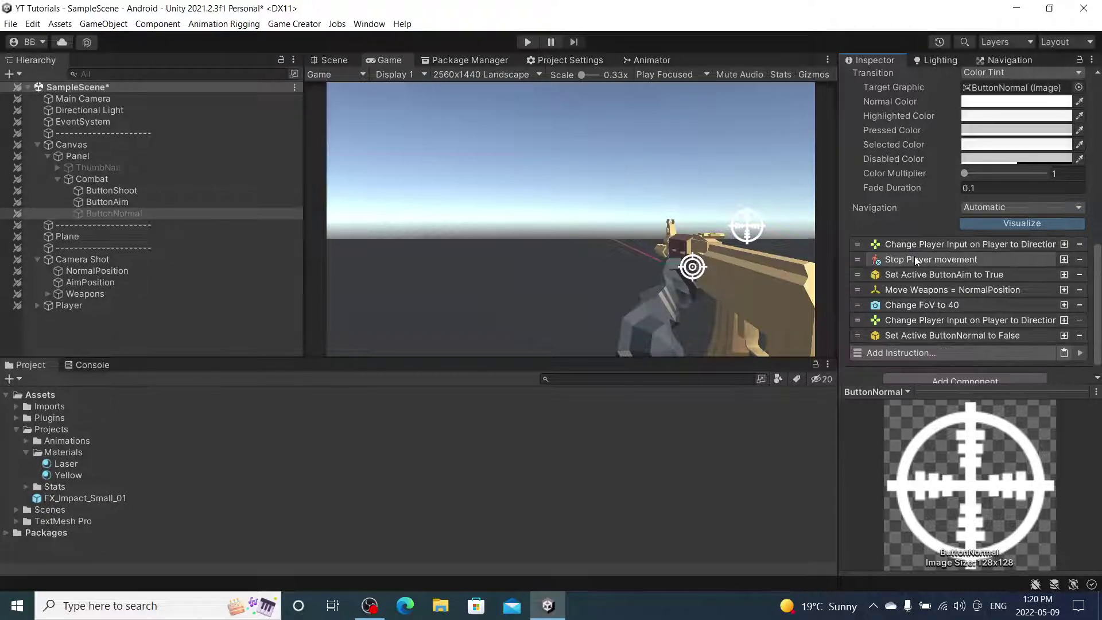
Add a Stop Move instruction for the Player to ButtonAim, directly below its first Change Player Input instruction.
left_click(237, 202)
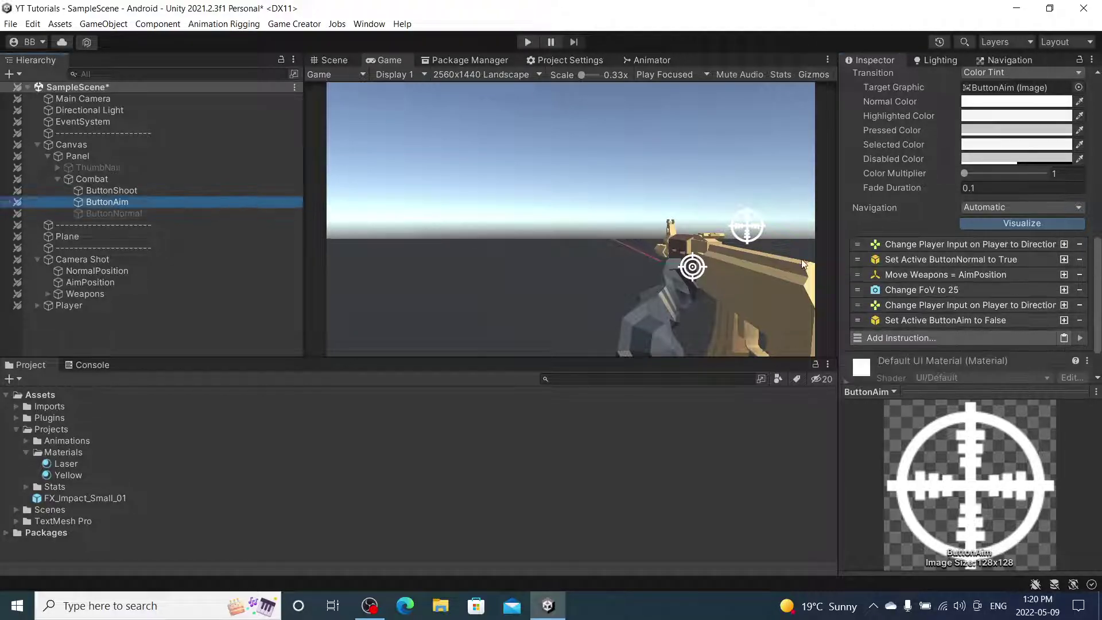
left_click(887, 339)
type("stop")
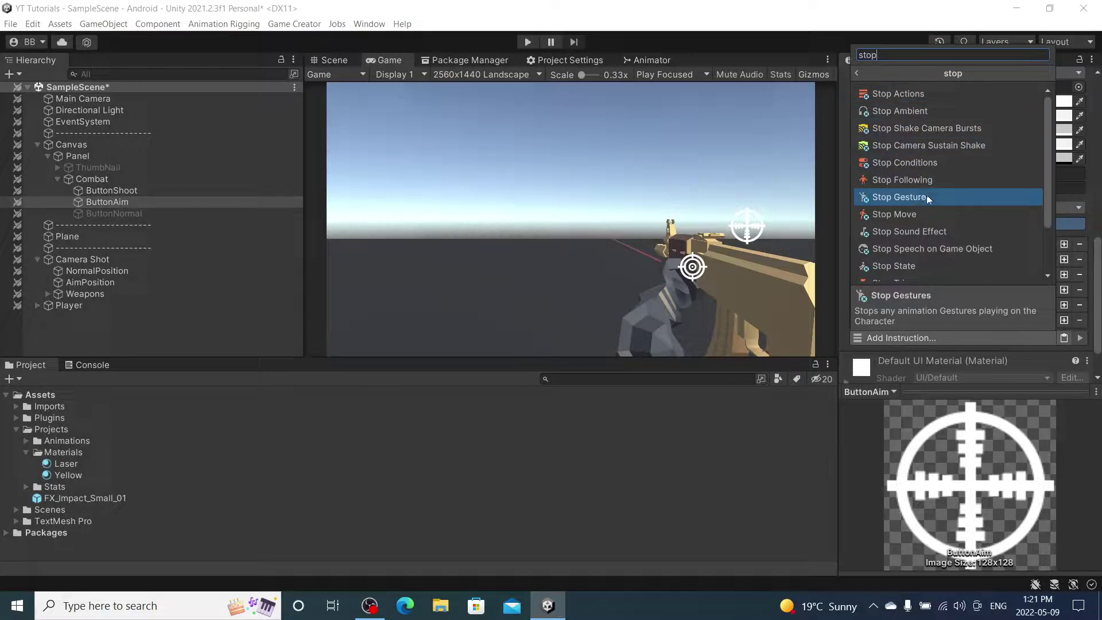
left_click(925, 209)
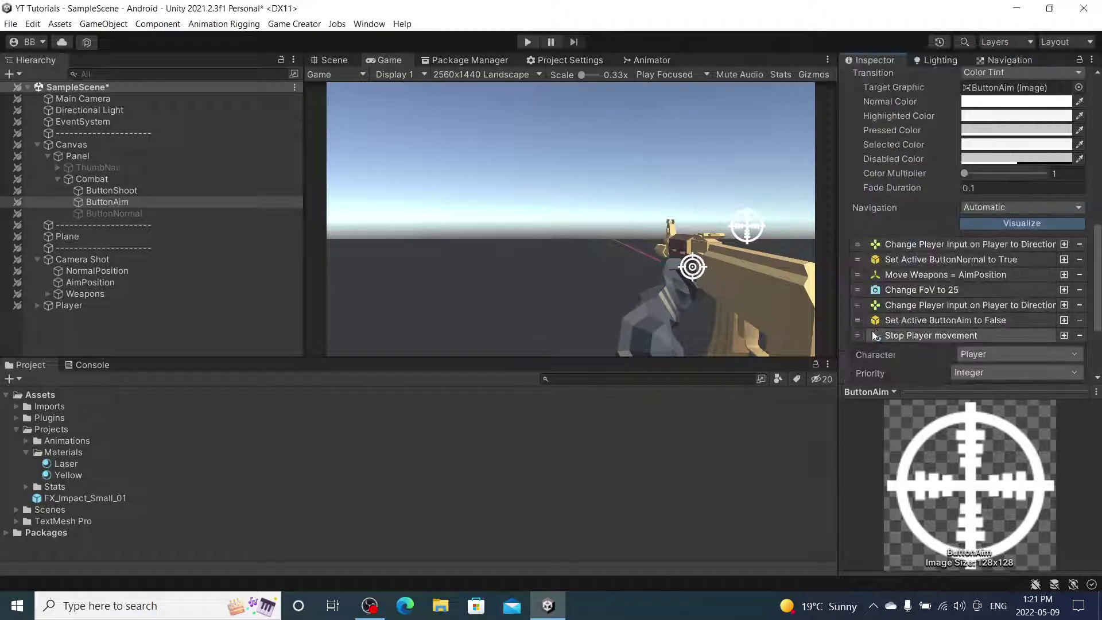
left_click_drag(858, 333, 859, 260)
left_click(876, 263)
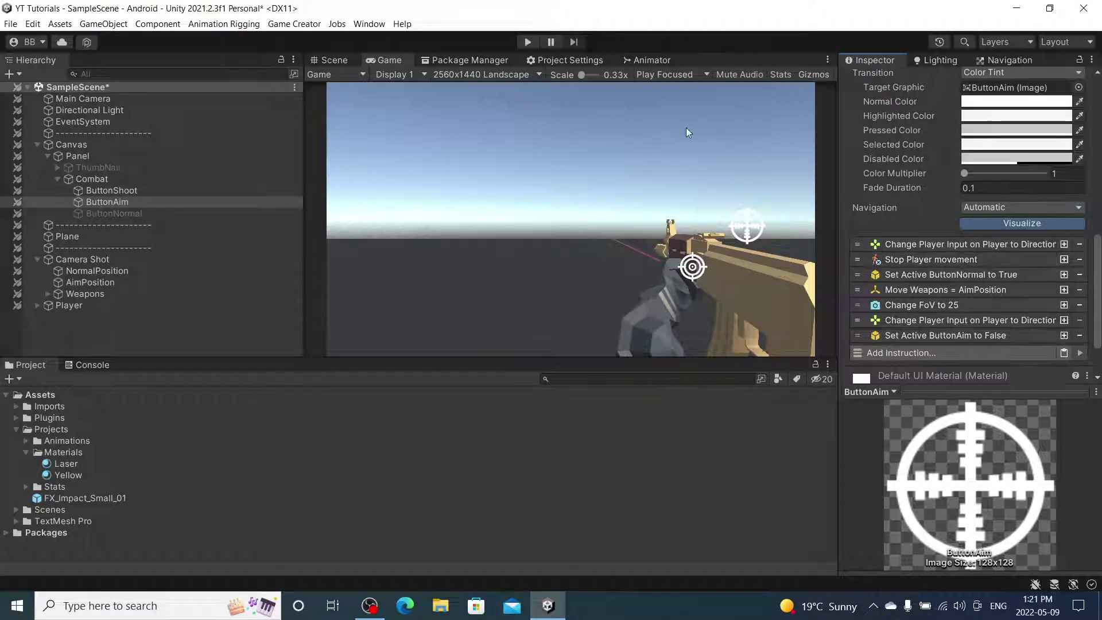
Play-test the aim and normal buttons with the Stop Move instructions in place, and end the play test.
left_click(527, 42)
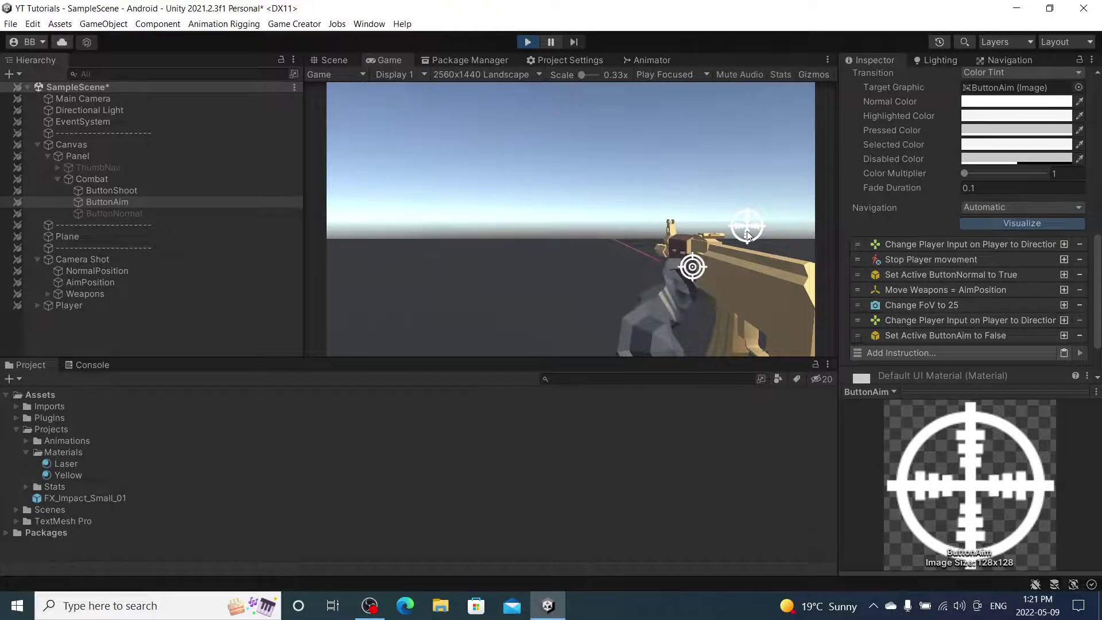
left_click(746, 232)
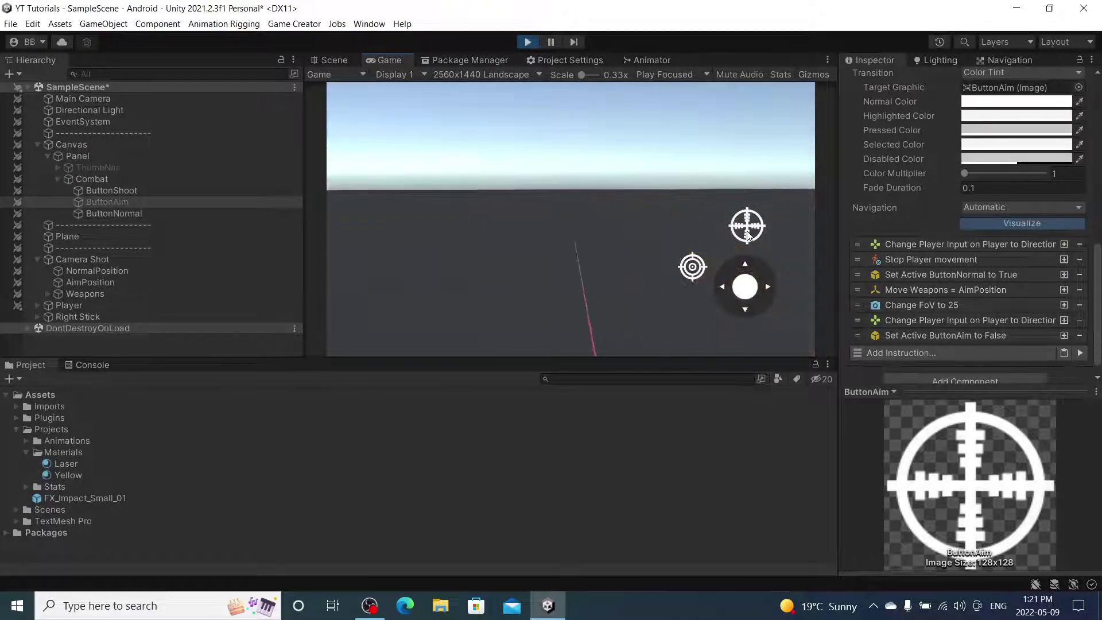
left_click(747, 231)
left_click(526, 42)
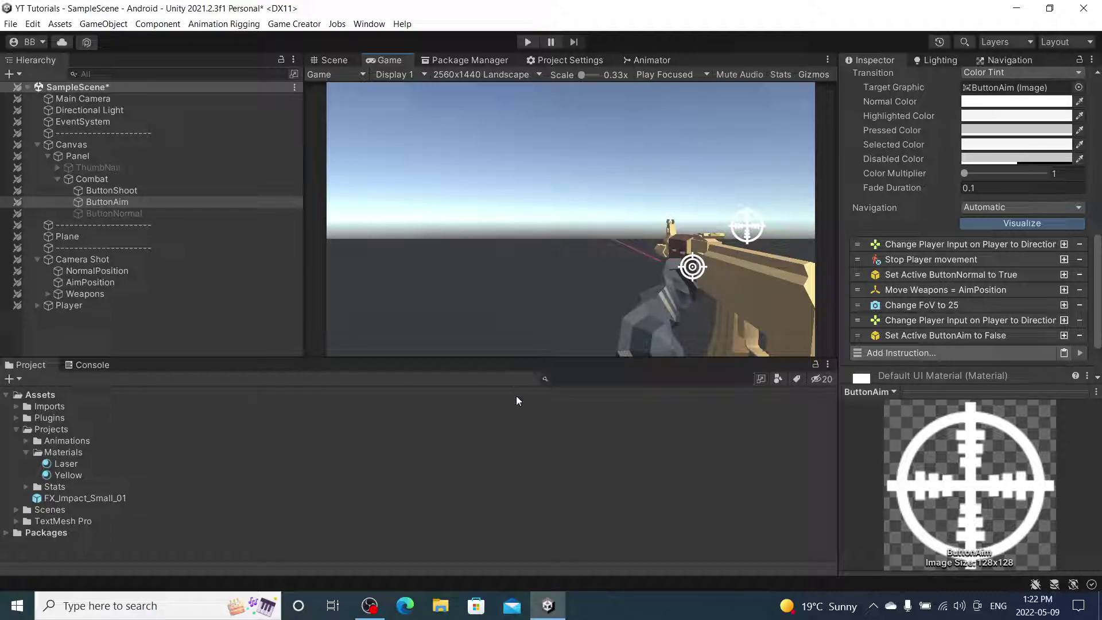
mouse_move(374, 597)
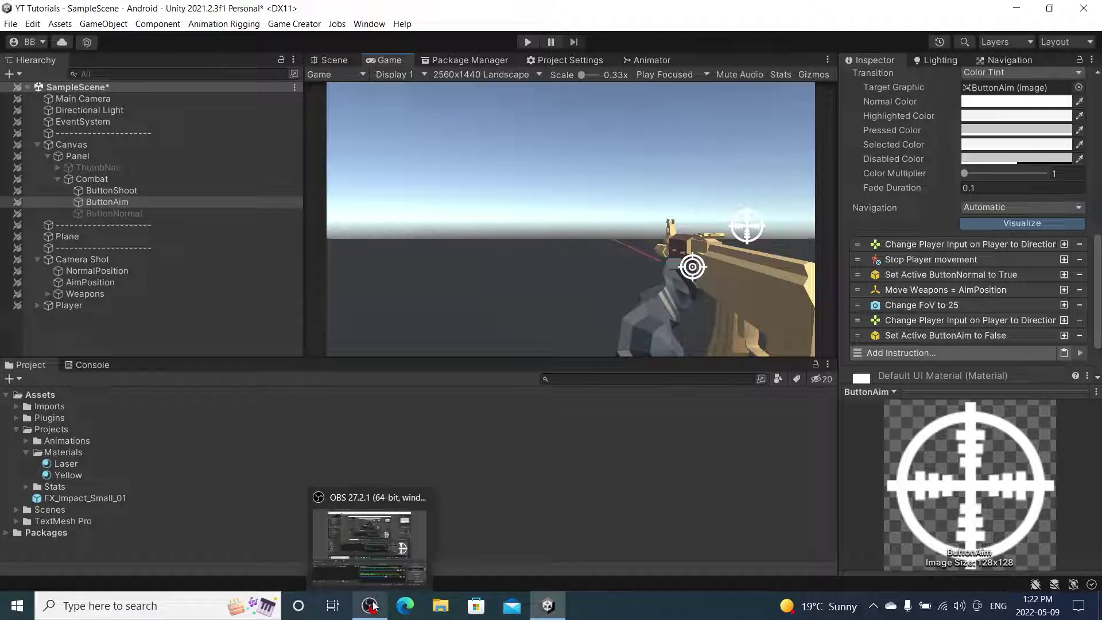
left_click(400, 579)
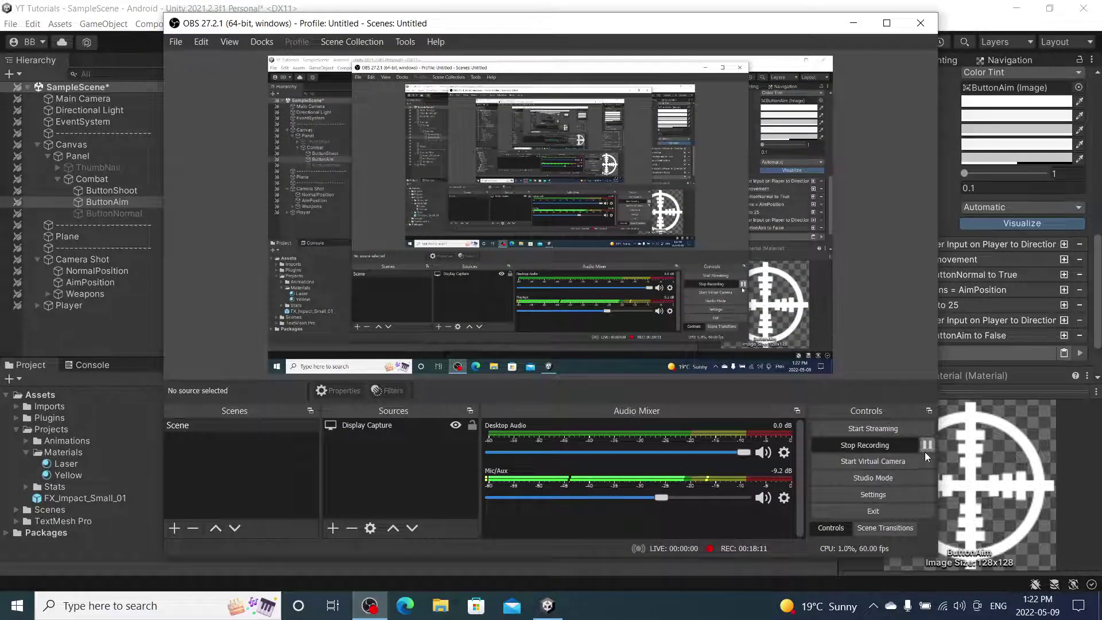